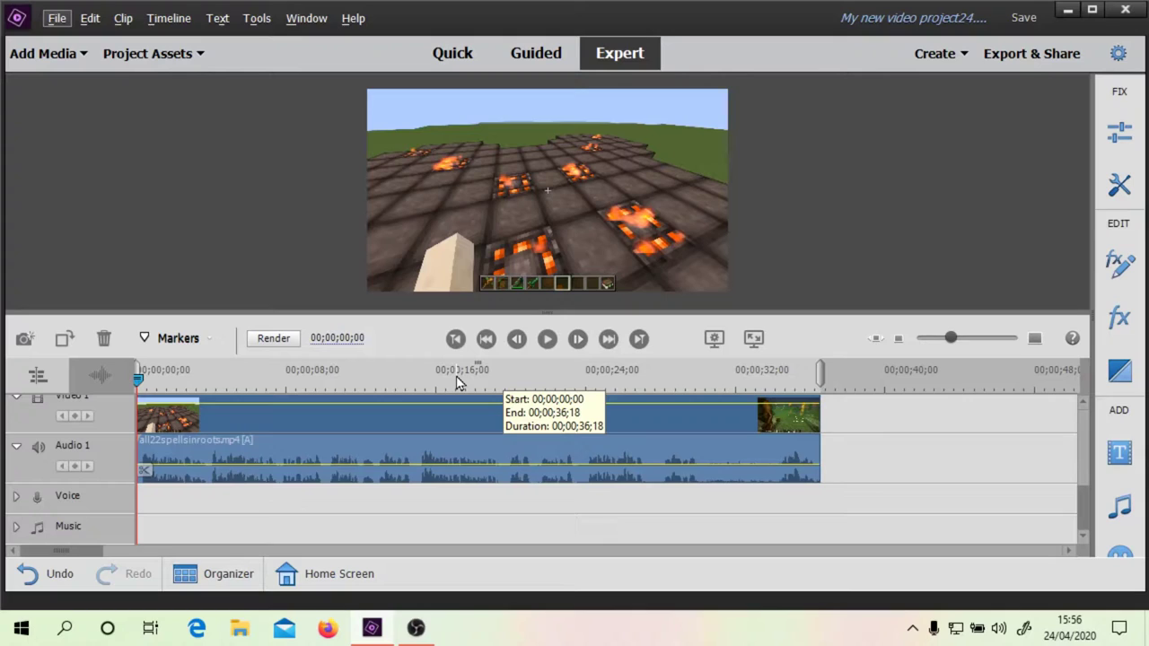
Preview the Minecraft clip, then add Fade In Audio and Video at its start
left_click(546, 341)
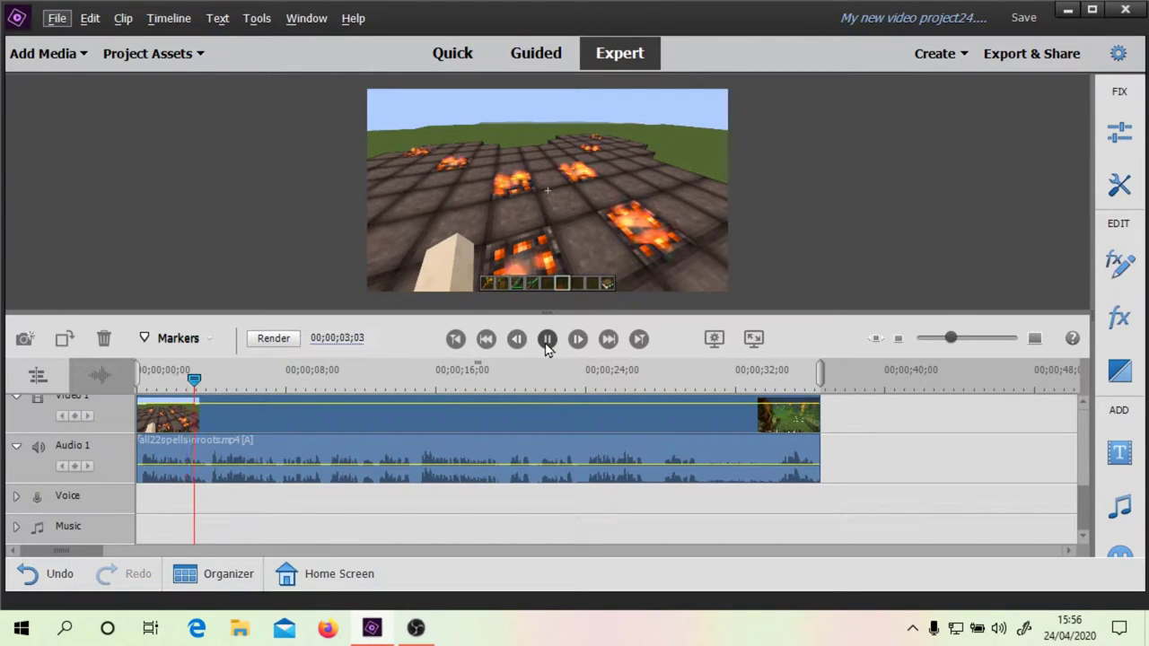
left_click(154, 446)
right_click(154, 447)
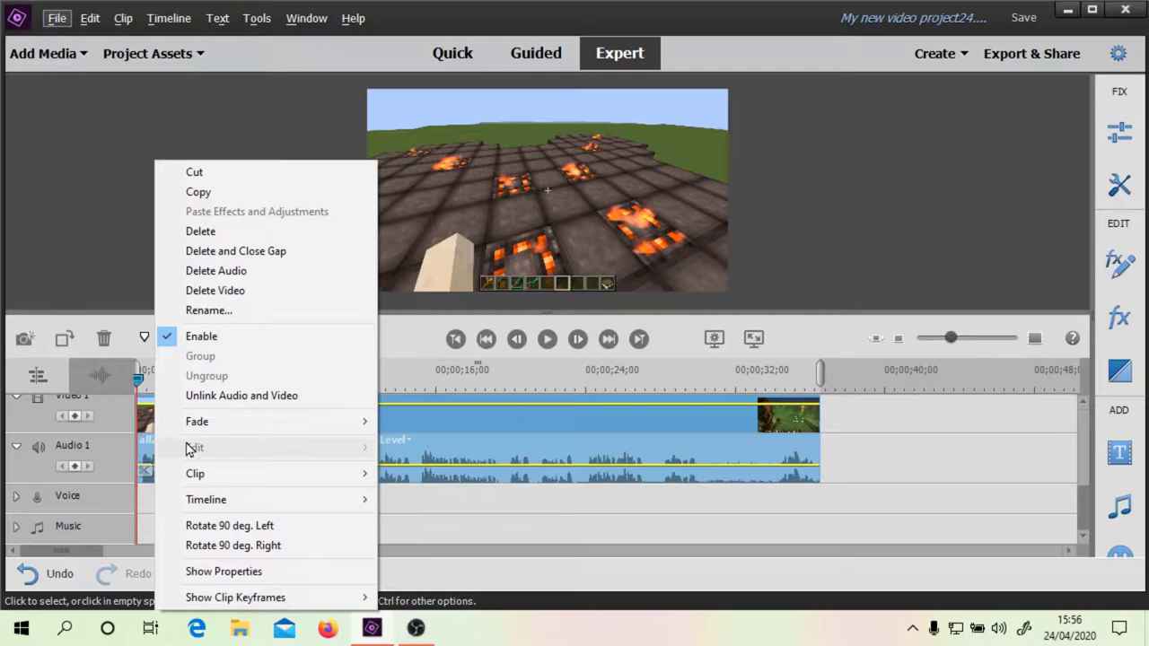
mouse_move(259, 435)
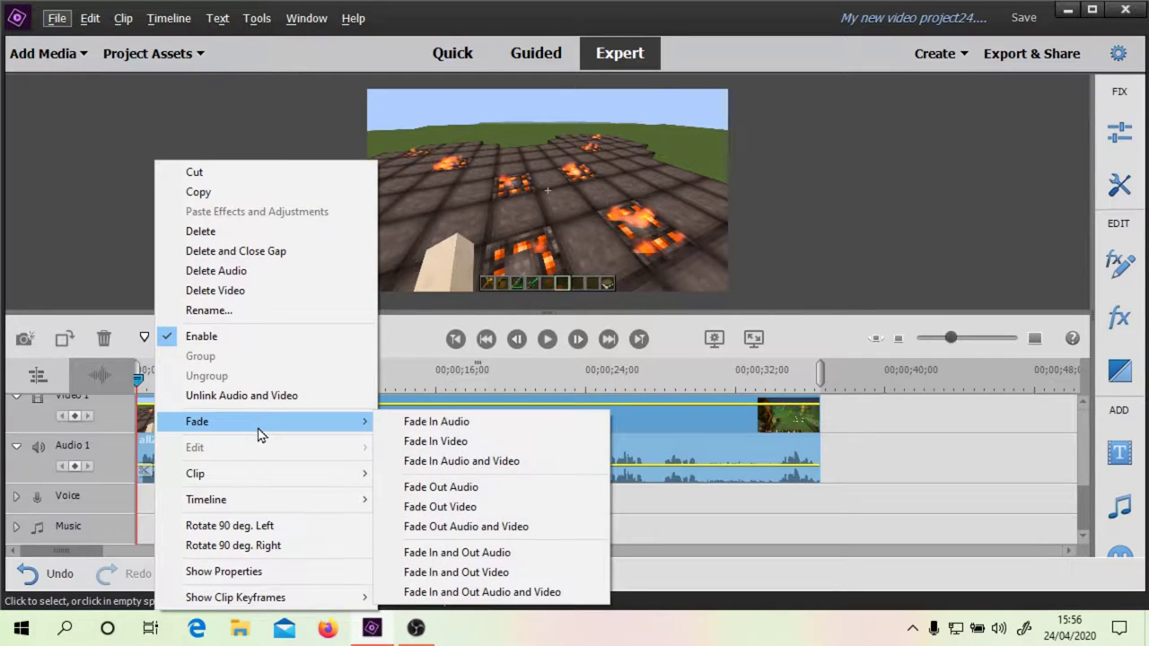
left_click(457, 462)
key("equal")
key("equal")
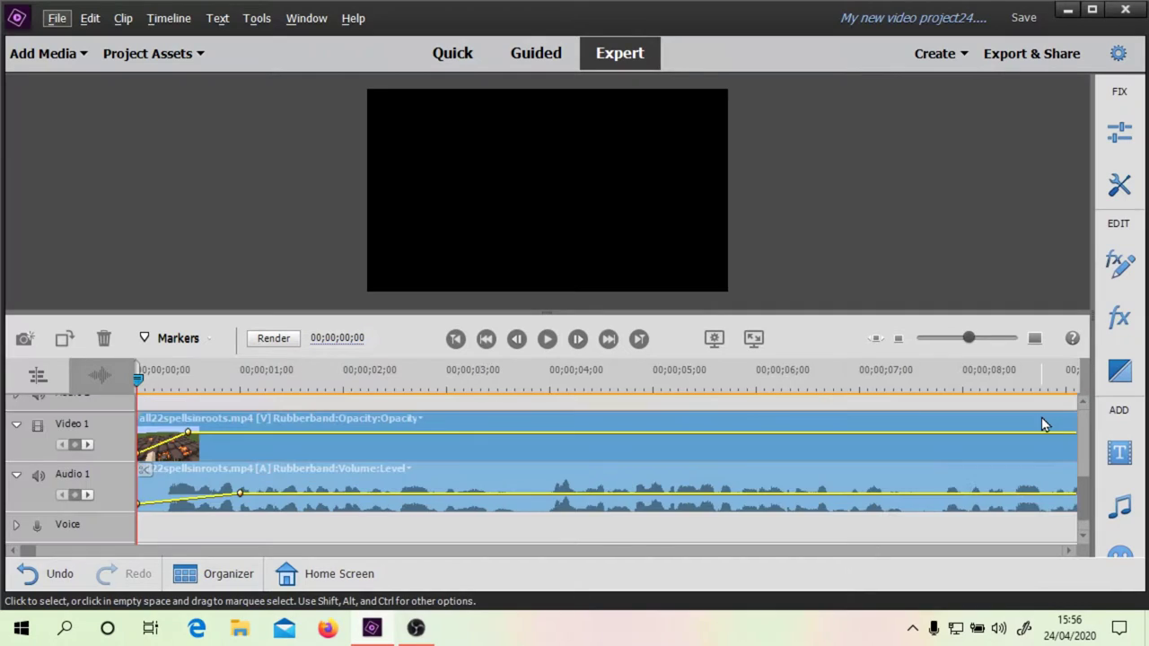
Drag the volume and opacity fade-in keyframes right so both fades finish later
left_click(547, 340)
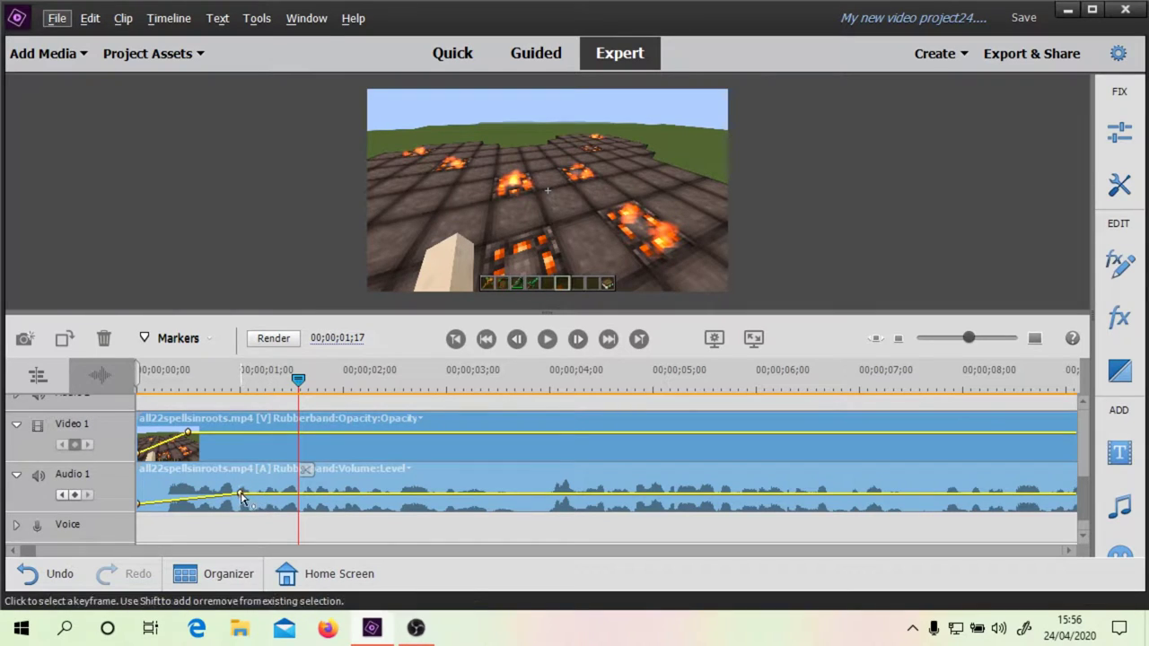
left_click_drag(241, 496, 541, 483)
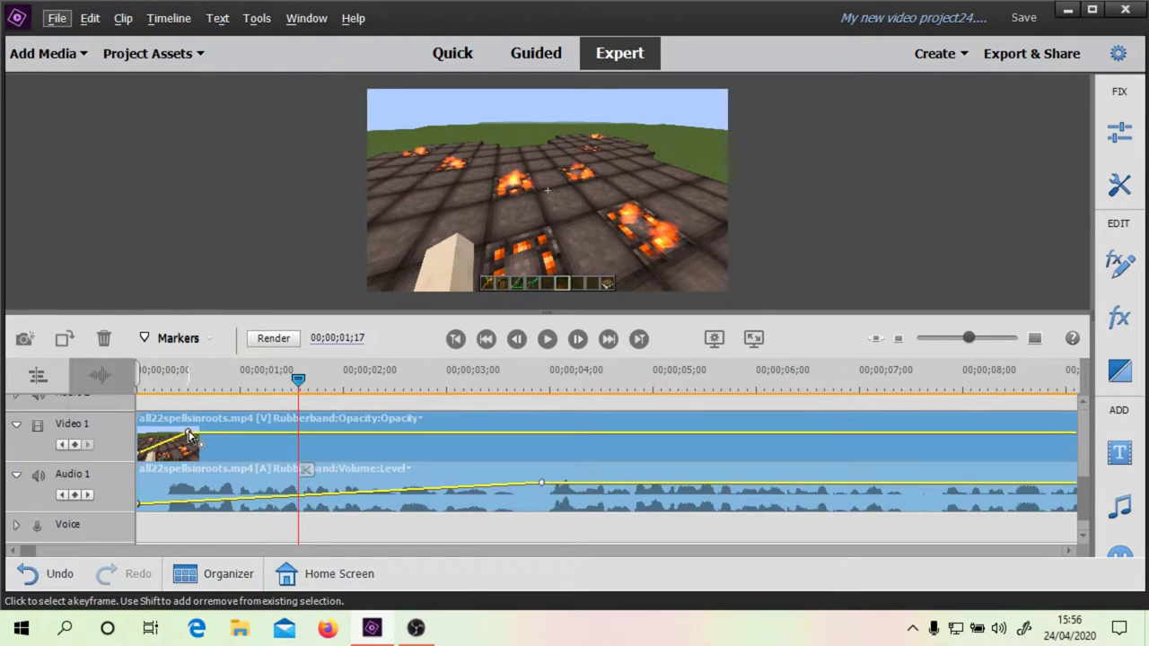
left_click_drag(189, 435, 472, 423)
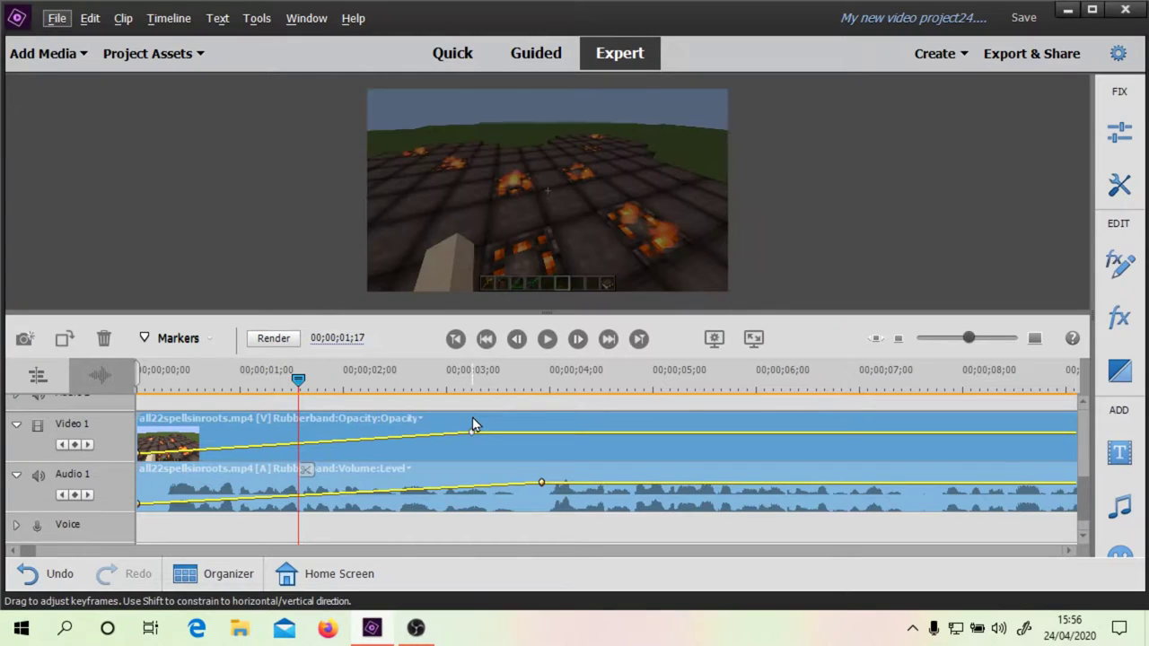
Preview the fade and set opacity to reach 100 at 00;00;03;00
left_click_drag(298, 379, 11, 384)
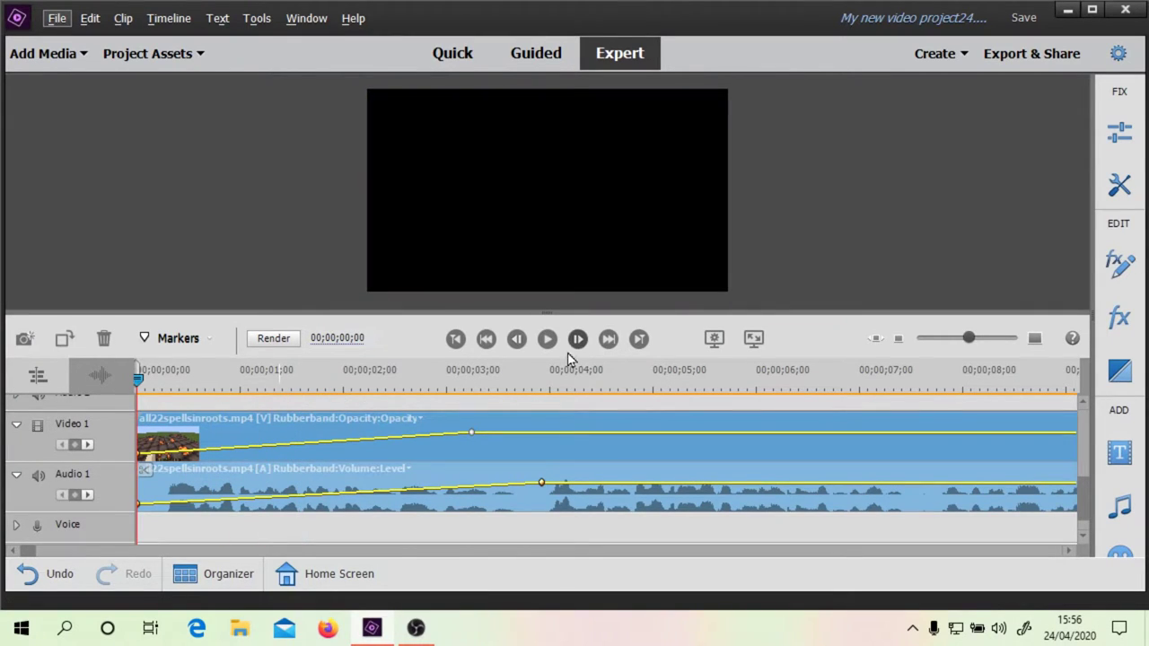
left_click(542, 347)
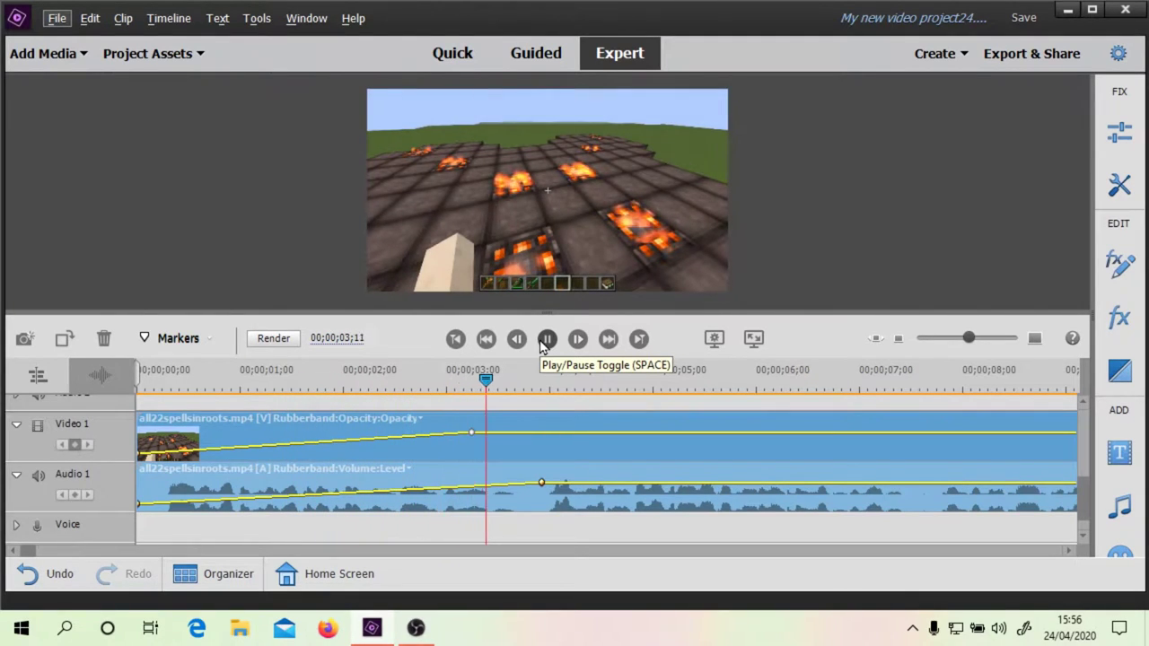
left_click(542, 346)
left_click_drag(536, 380, 38, 405)
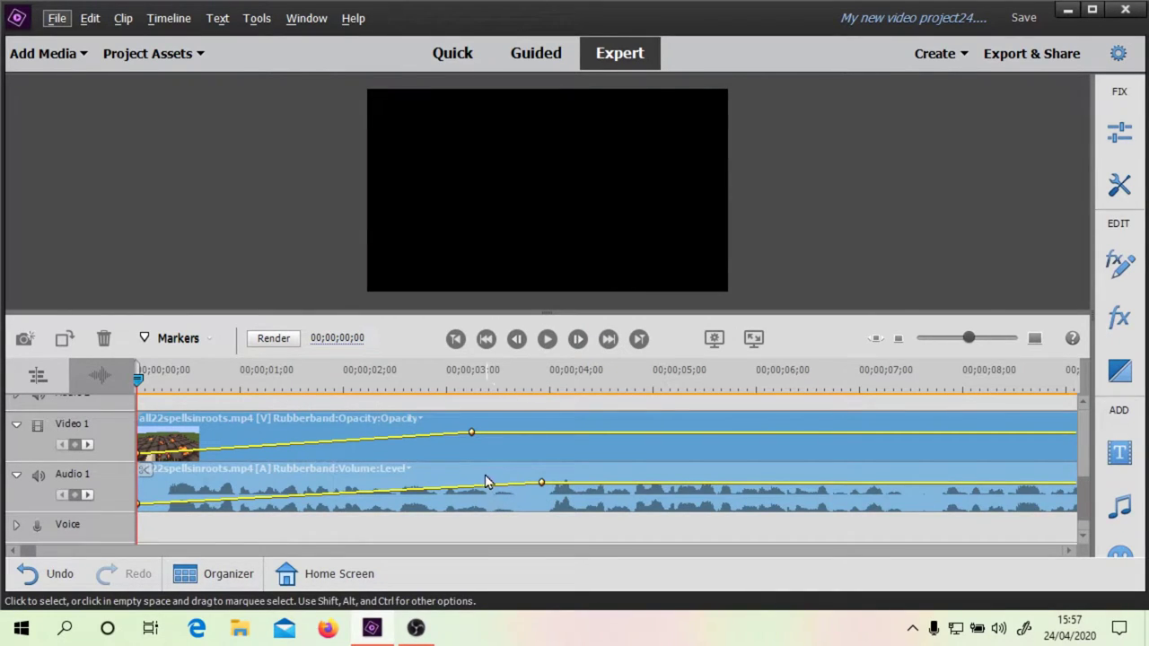
left_click_drag(473, 435, 446, 434)
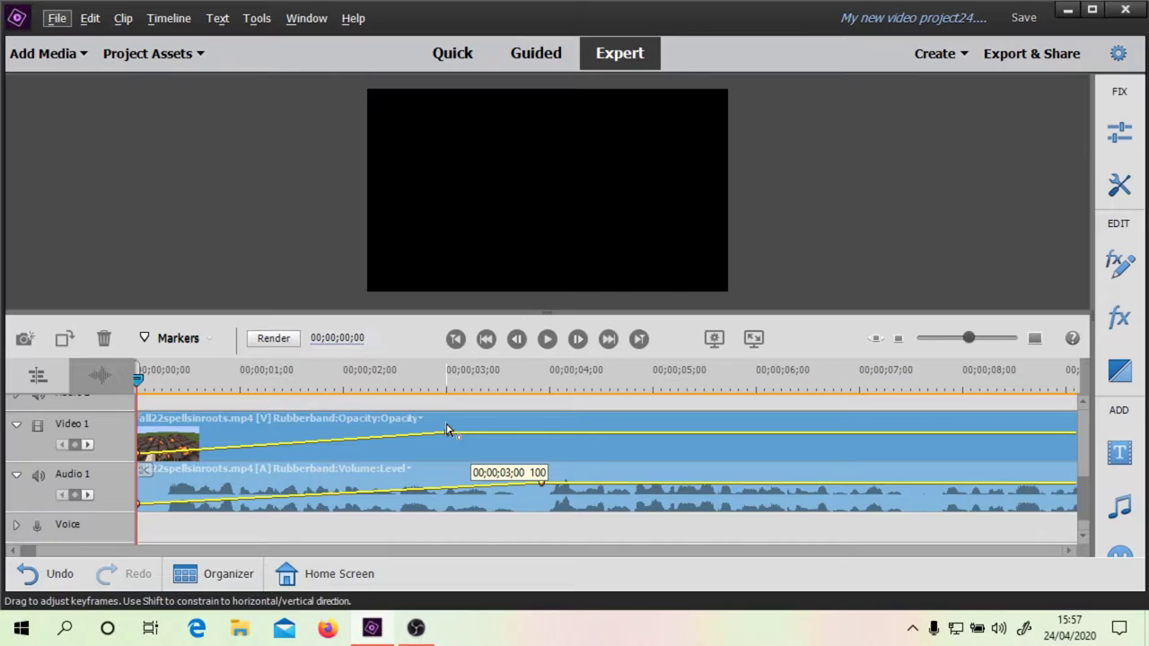
left_click_drag(446, 429, 447, 432)
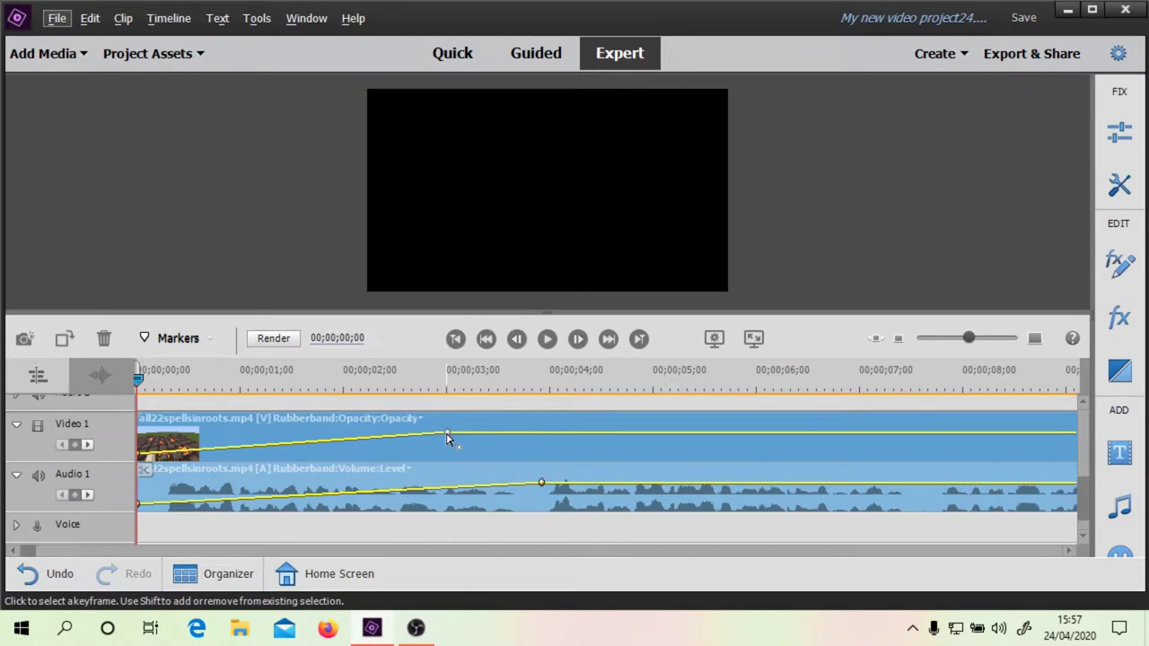
left_click(400, 423)
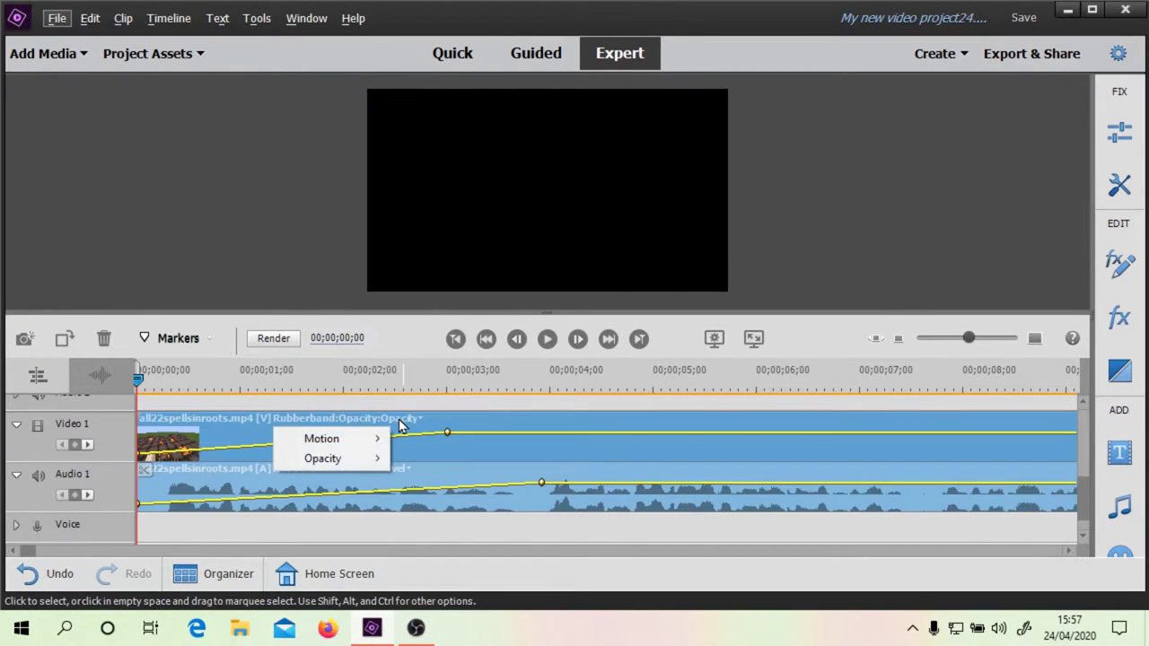
mouse_move(357, 447)
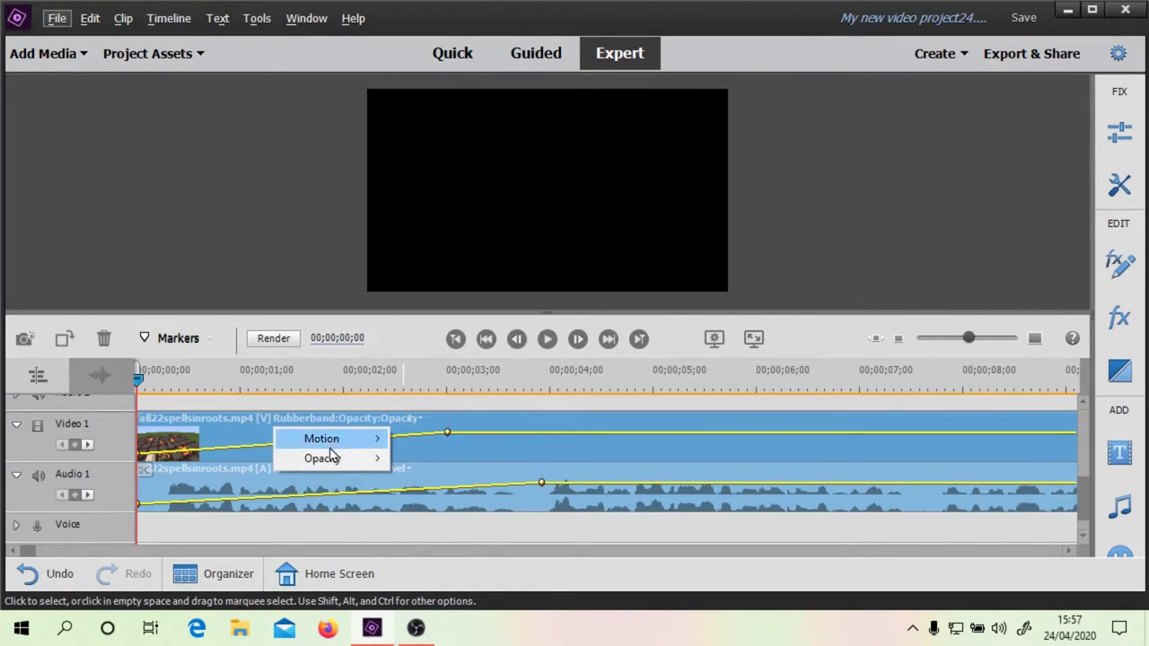
right_click(407, 478)
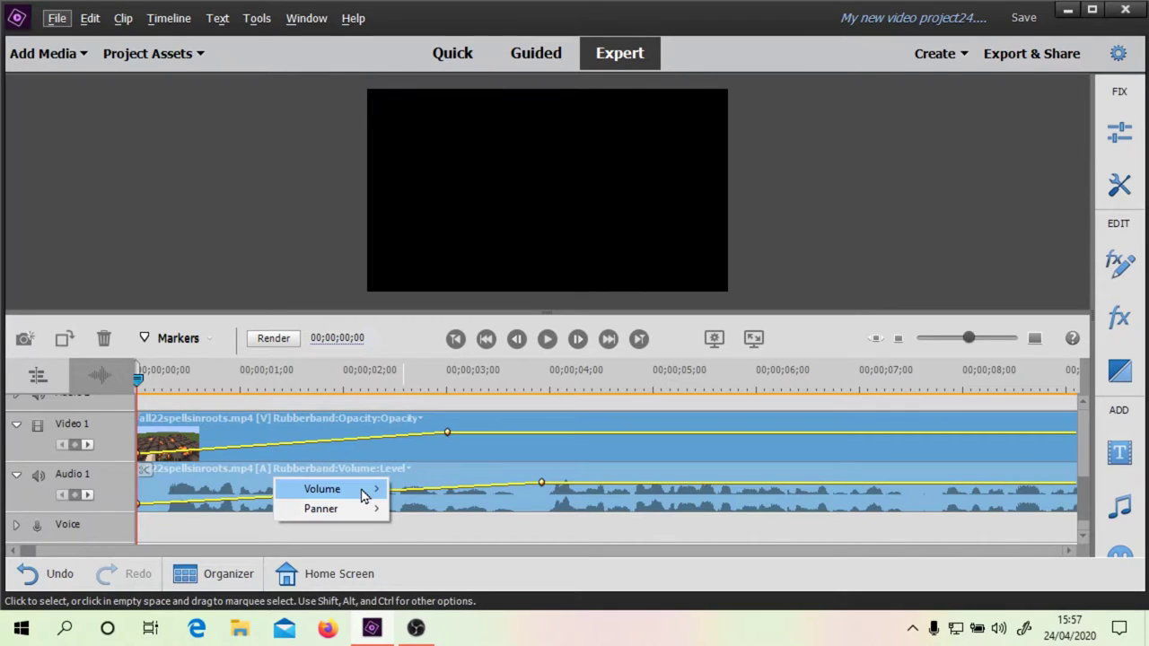
mouse_move(367, 493)
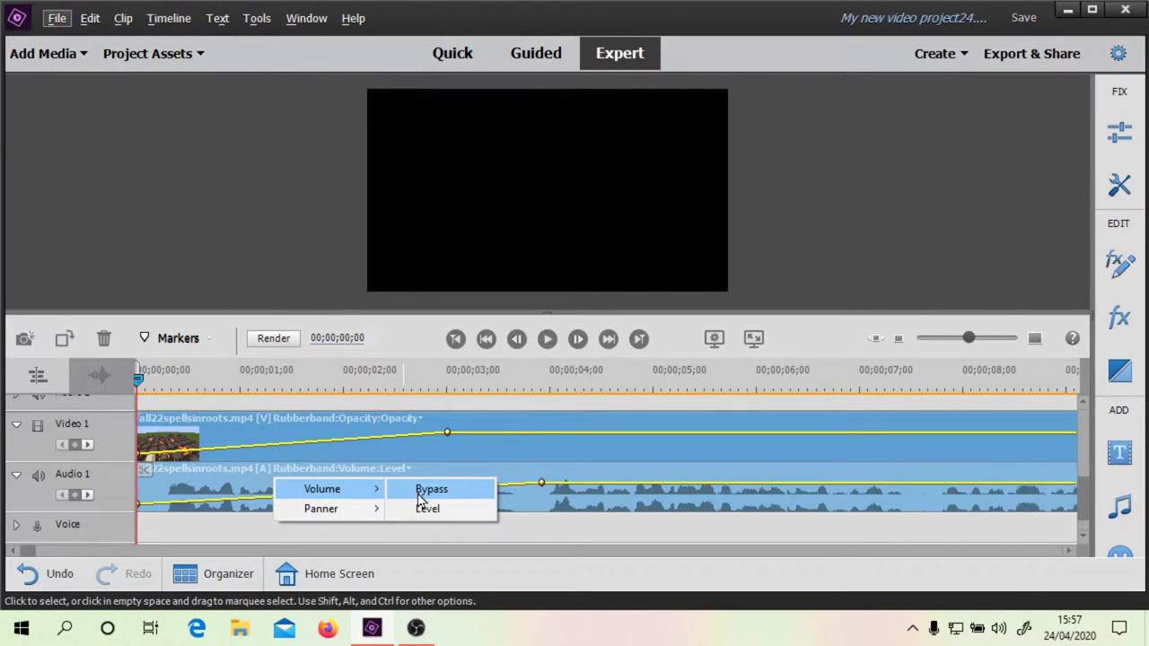
left_click(462, 401)
left_click(373, 429)
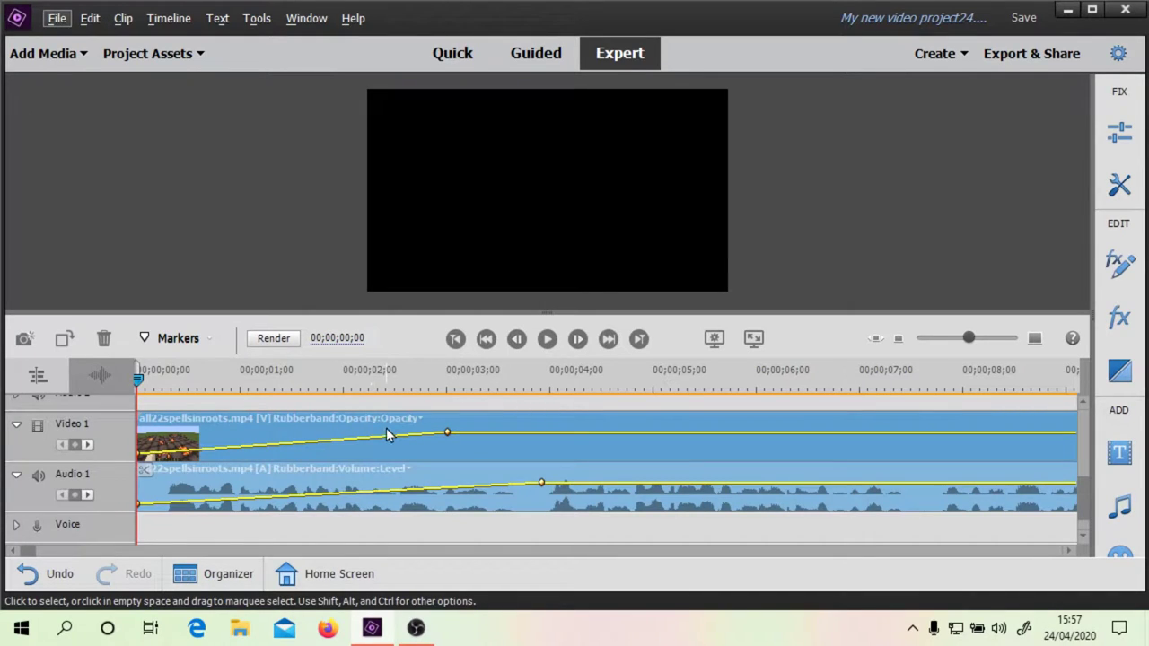
left_click_drag(139, 381, 339, 381)
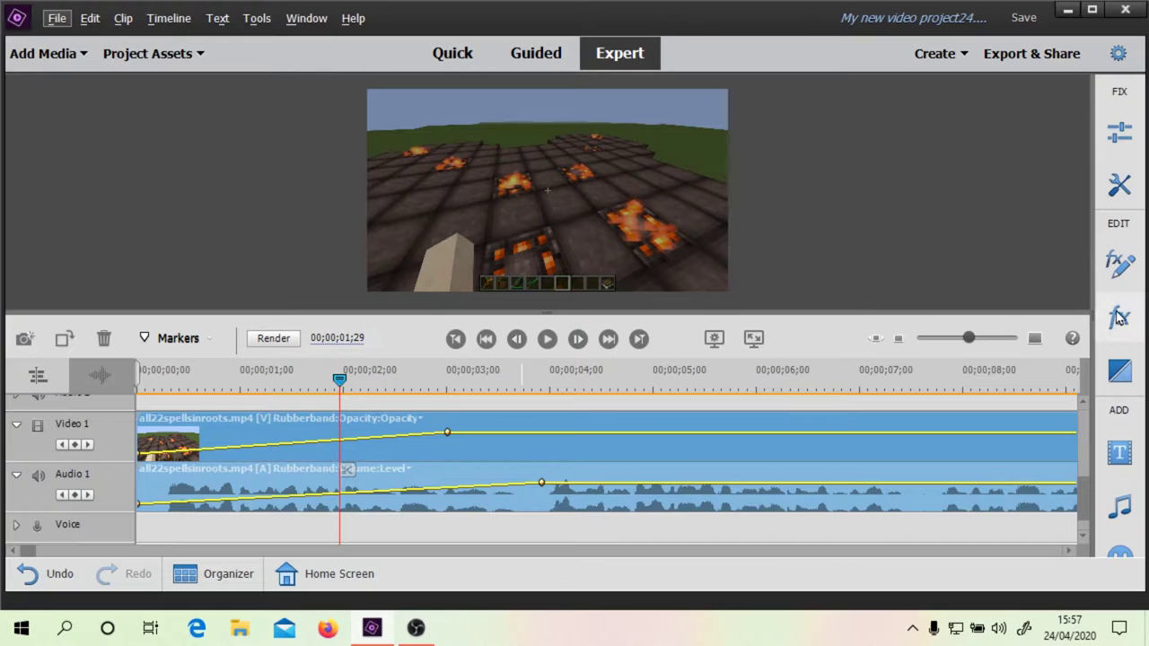
Apply a 3-second Roll transition to the clip's start, aligned to the left clip
left_click(1120, 371)
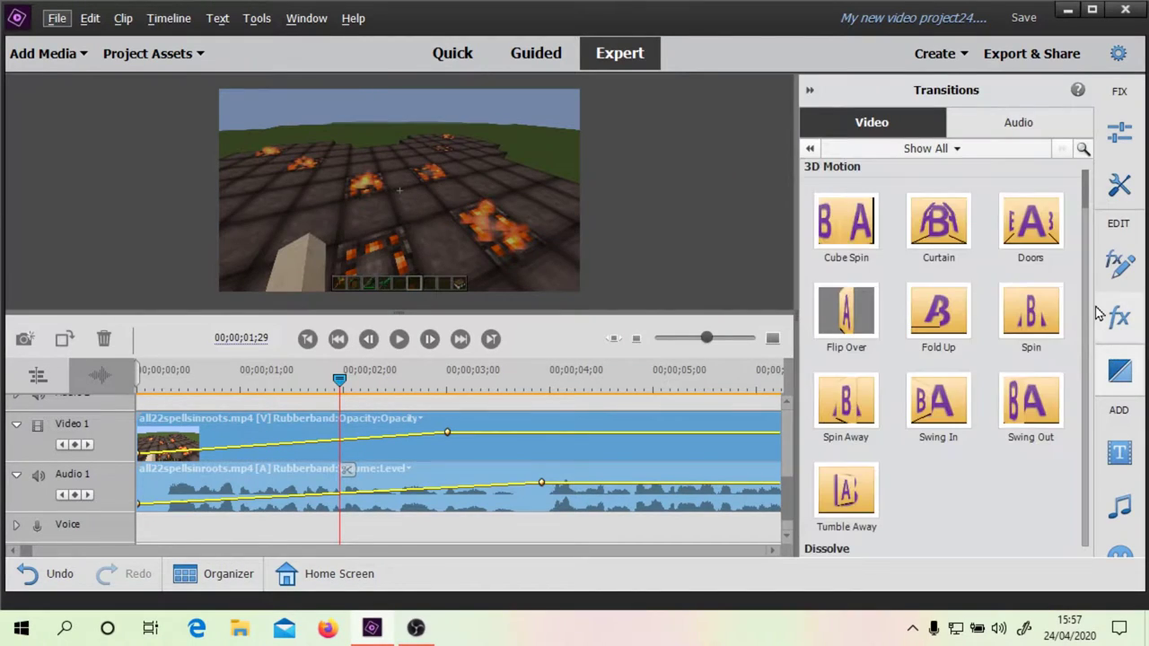
left_click(1083, 150)
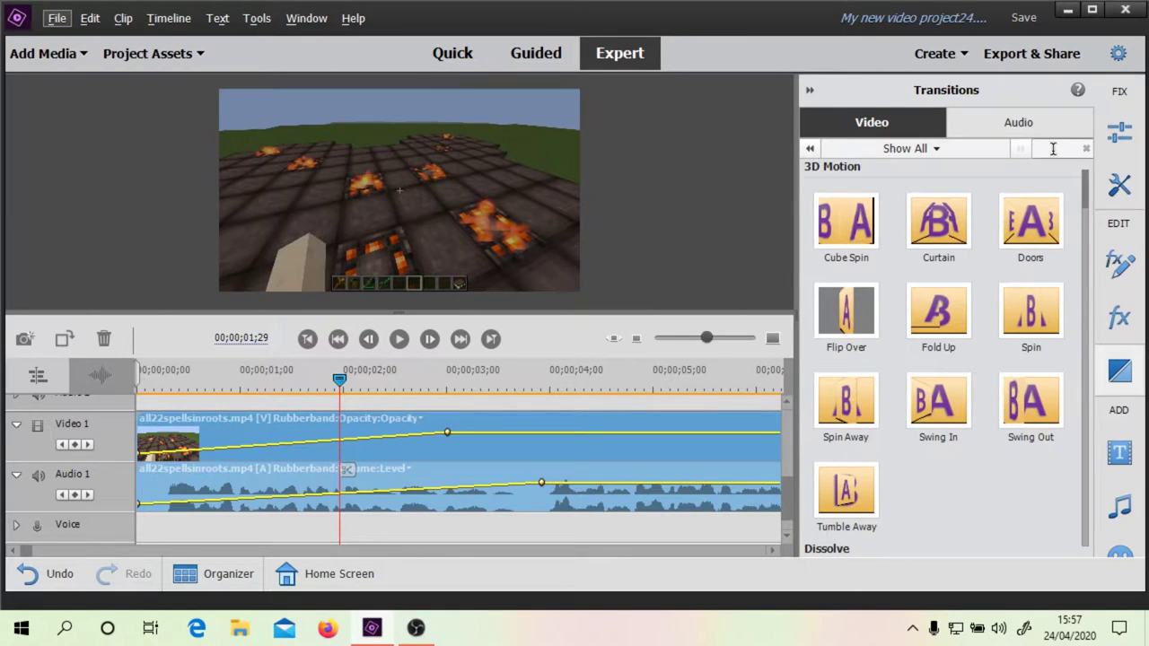
type("roll")
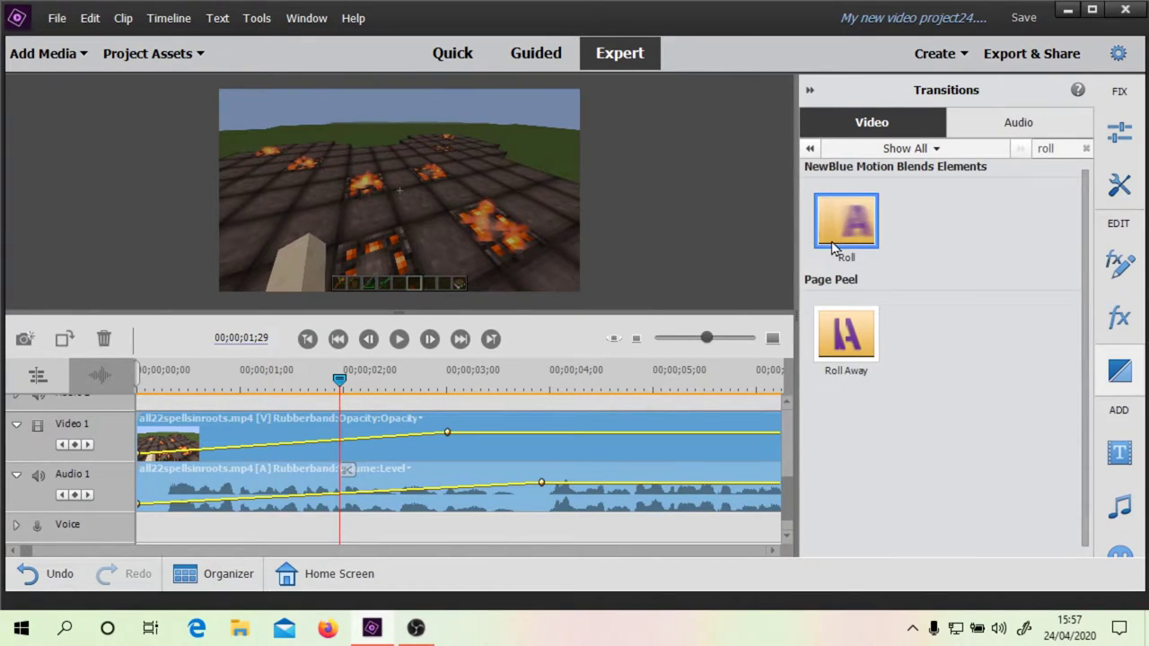
left_click_drag(833, 249, 149, 451)
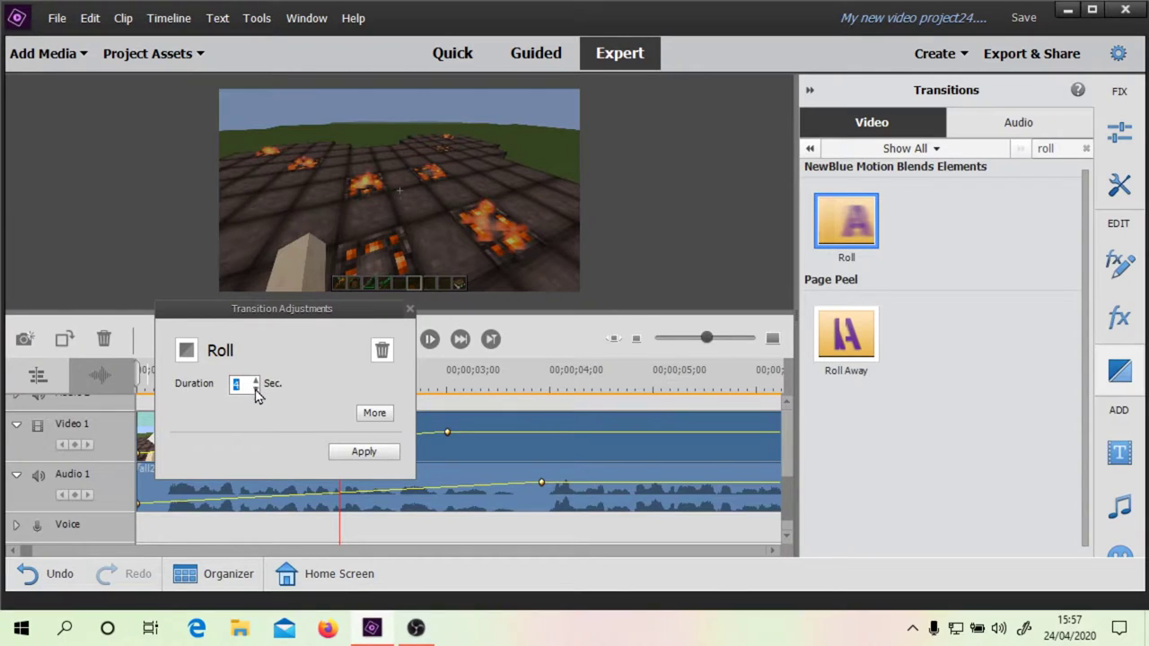
left_click(376, 413)
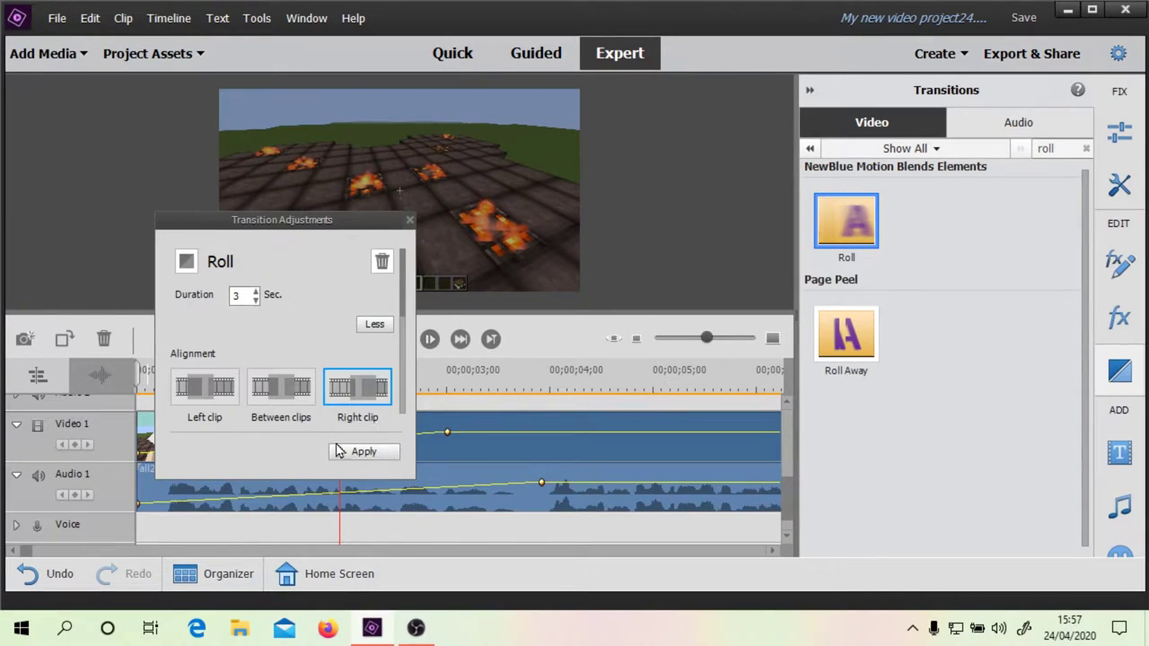
left_click(220, 400)
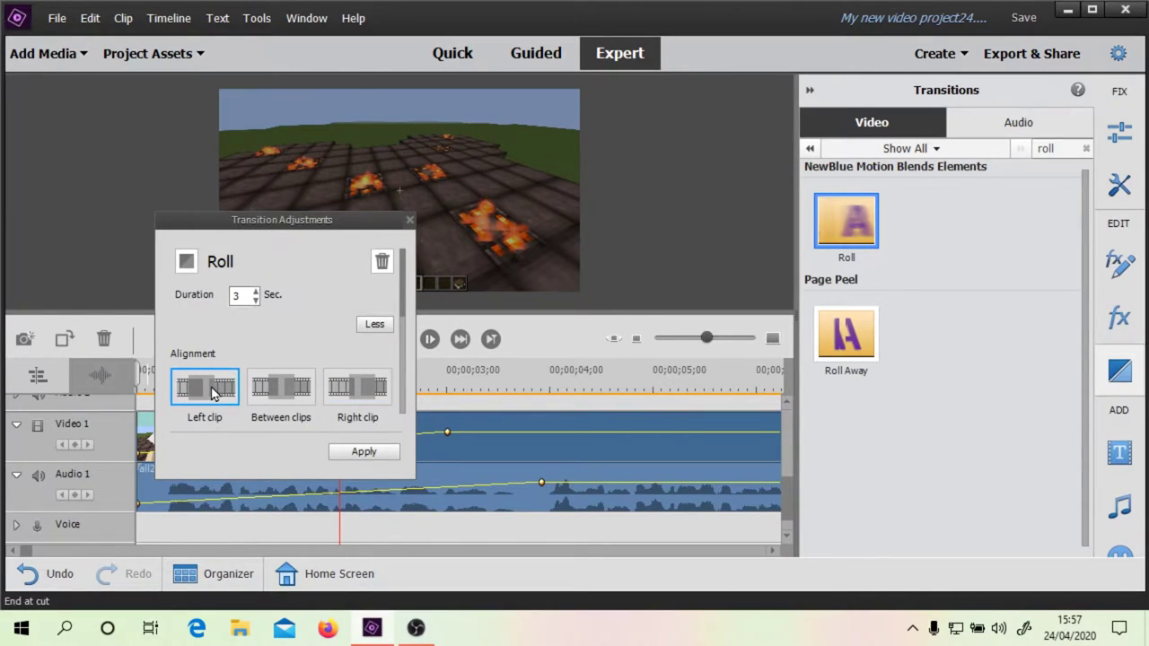
left_click(369, 455)
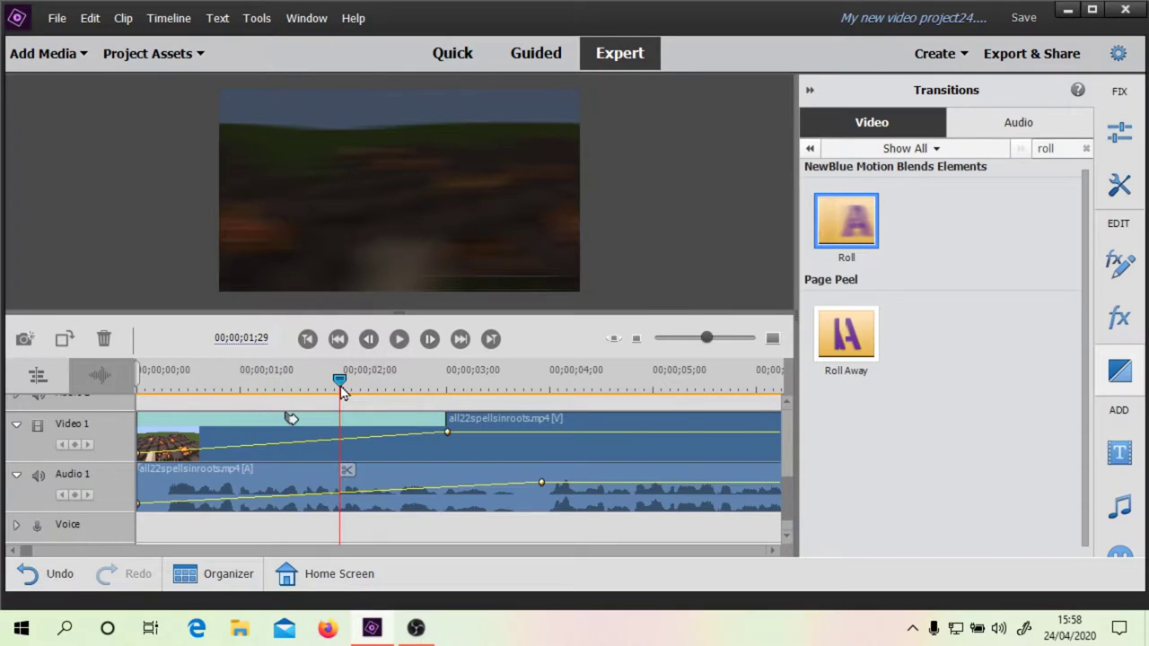
Preview the opening Roll transition and fade-ins, then rewind to 00;00;00;00
left_click_drag(341, 388, 165, 362)
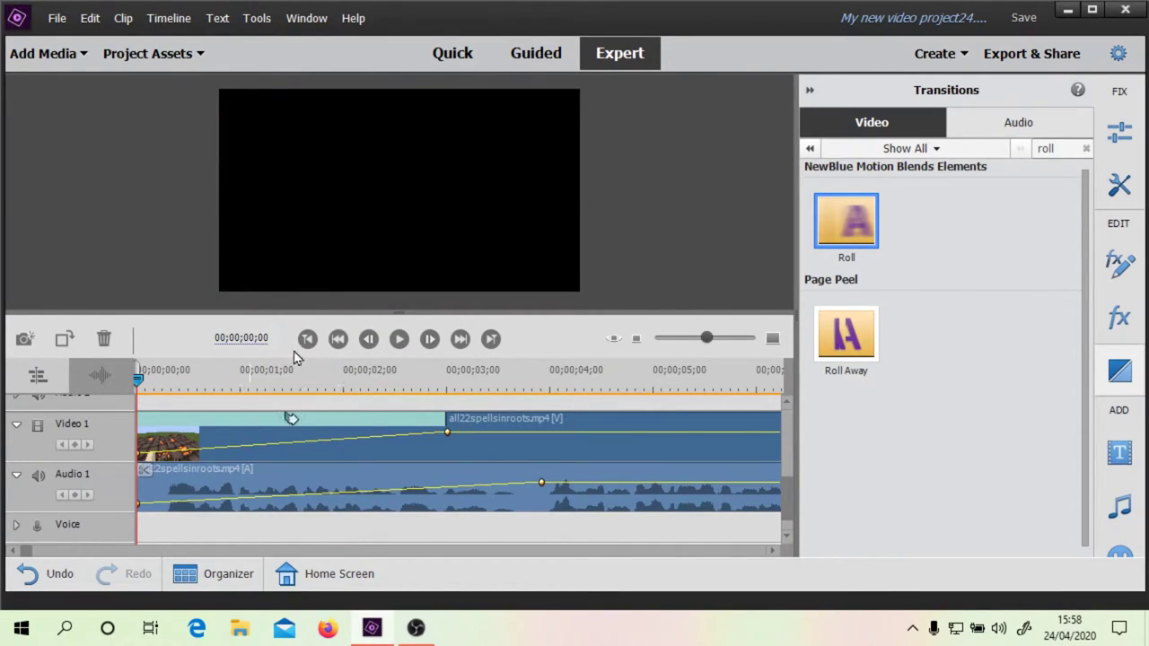
left_click(398, 340)
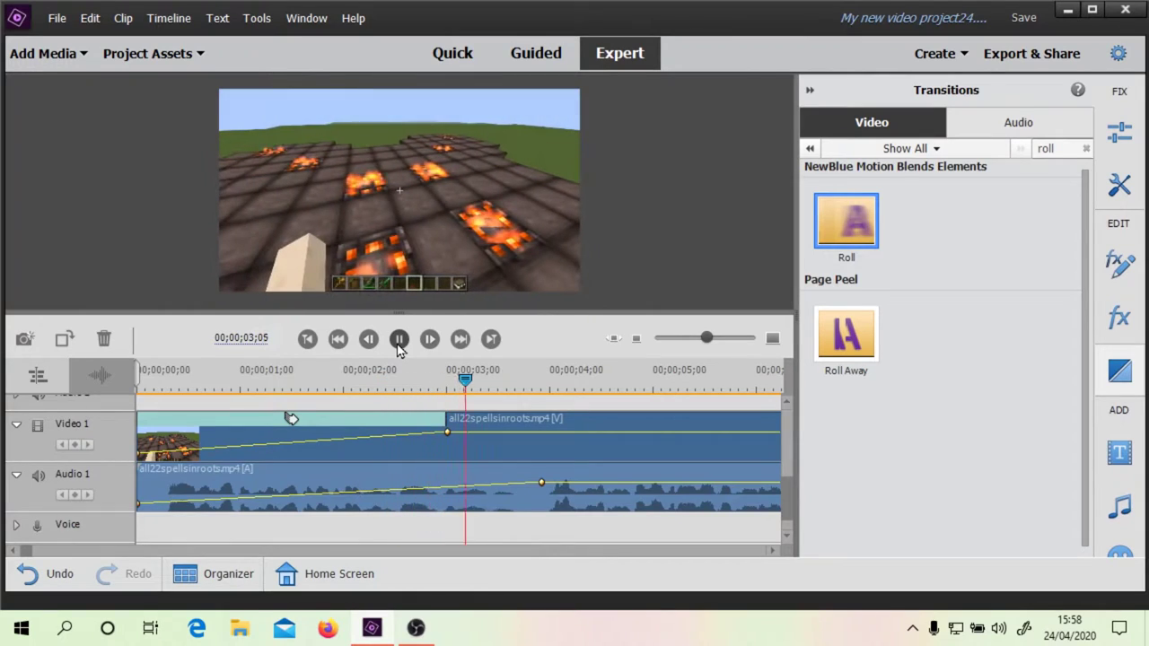
left_click_drag(516, 379, 127, 364)
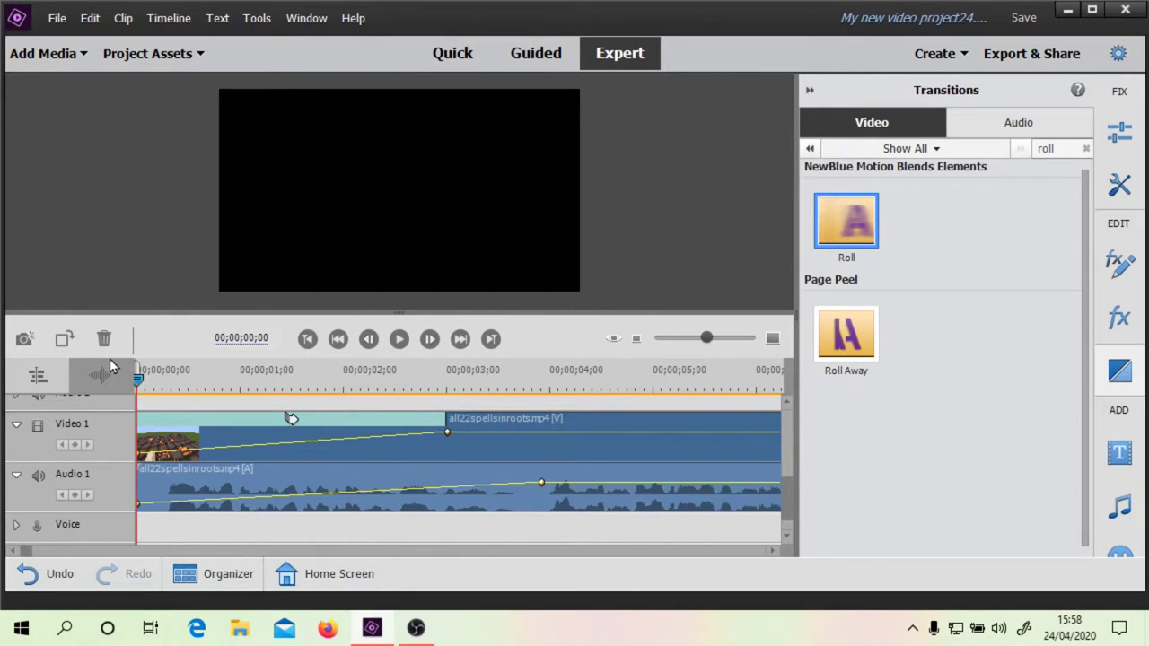
left_click(399, 340)
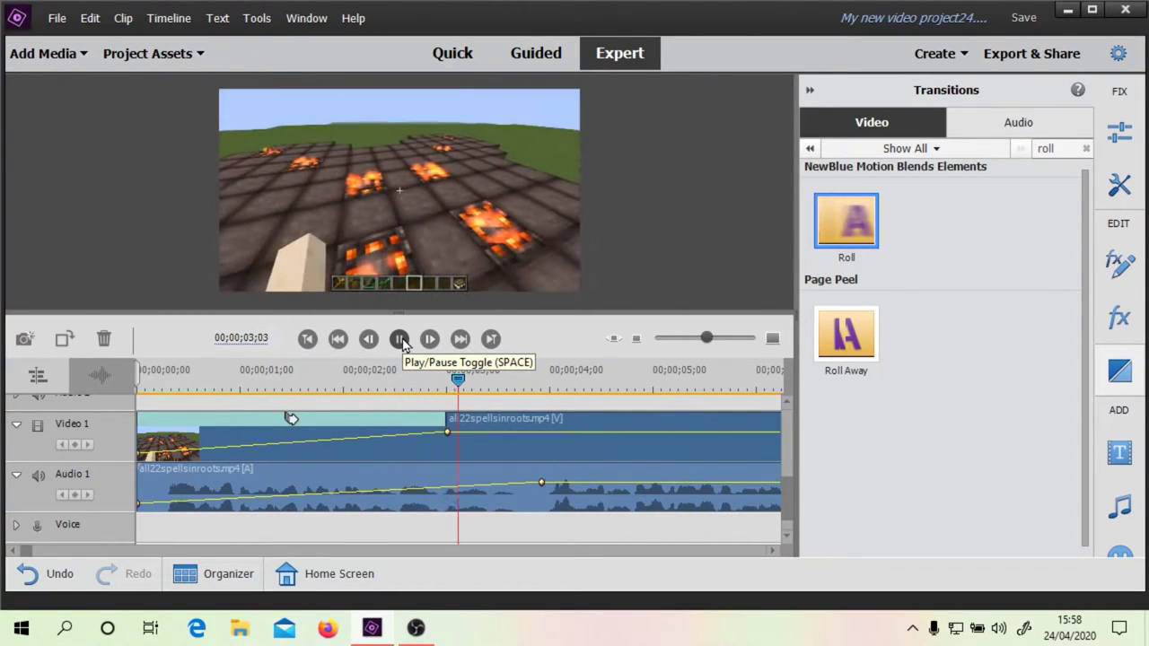
left_click(400, 339)
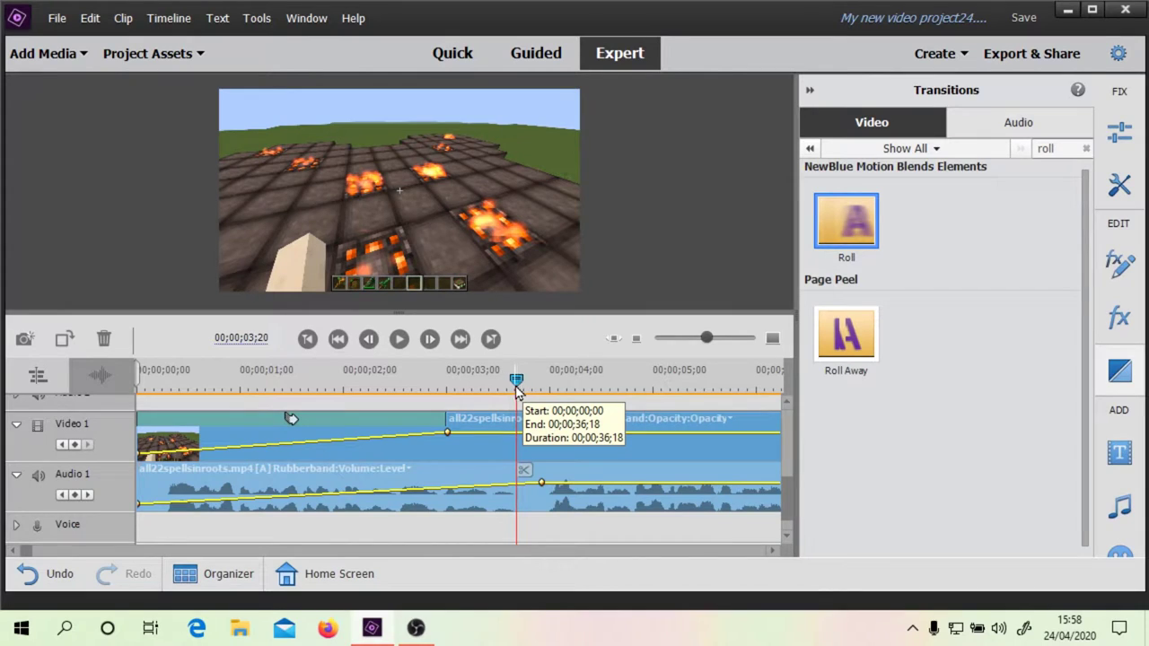
left_click_drag(516, 380, 117, 392)
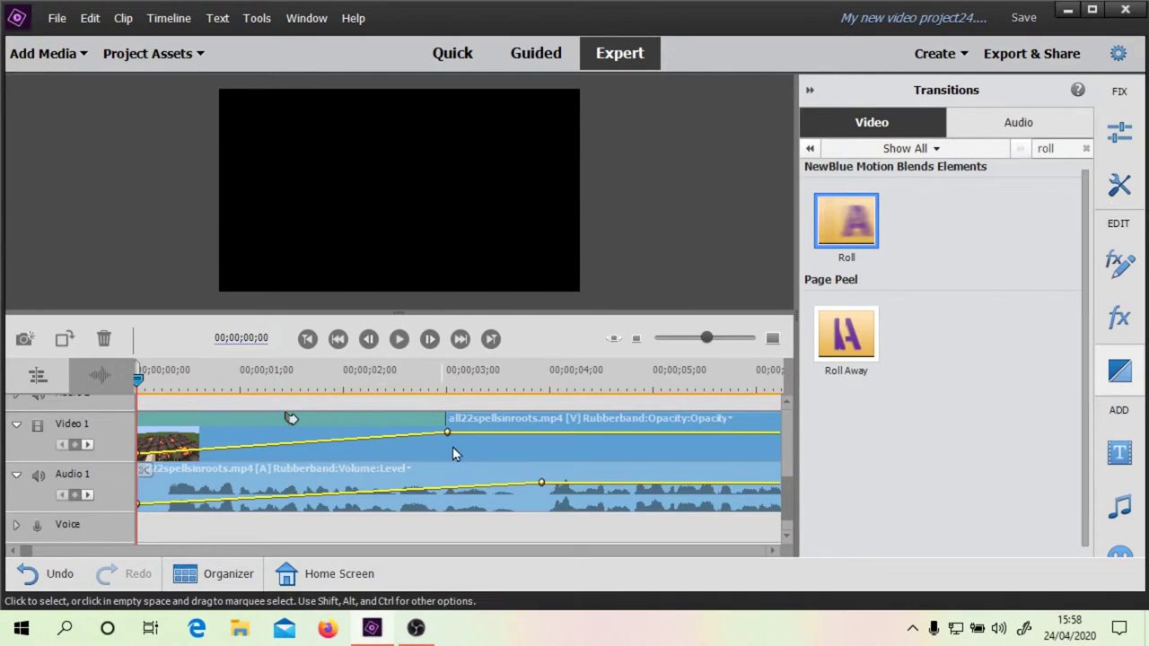
Open the Audio Mixer and scrub back to the start to watch levels
left_click(511, 485)
left_click(1119, 185)
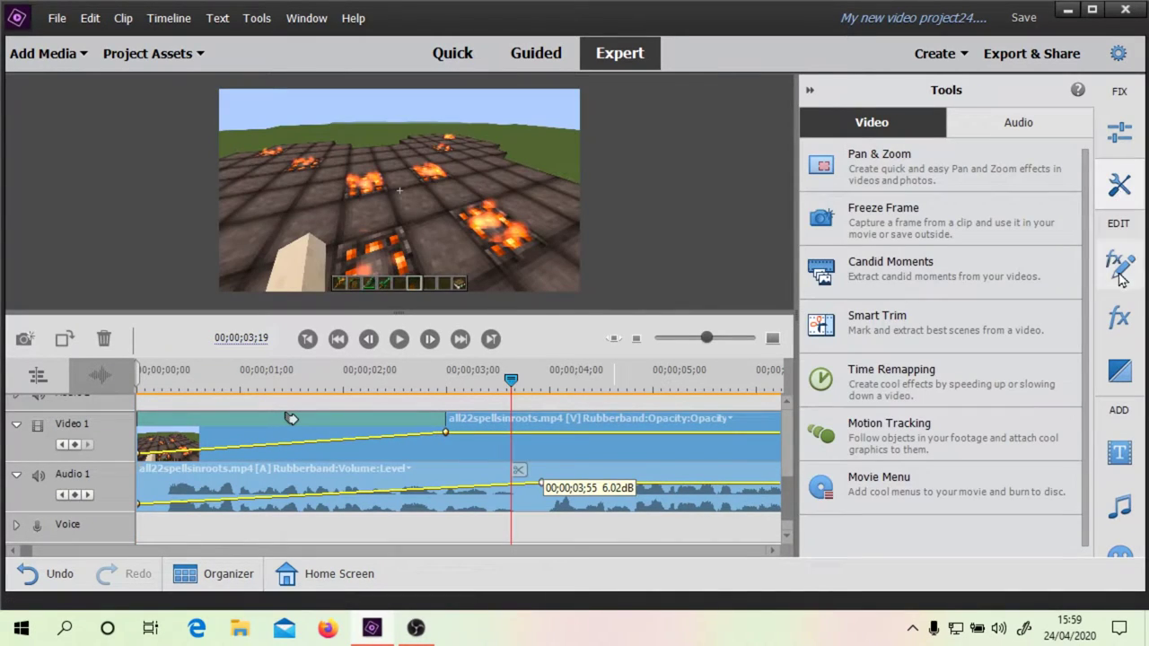
left_click(1018, 130)
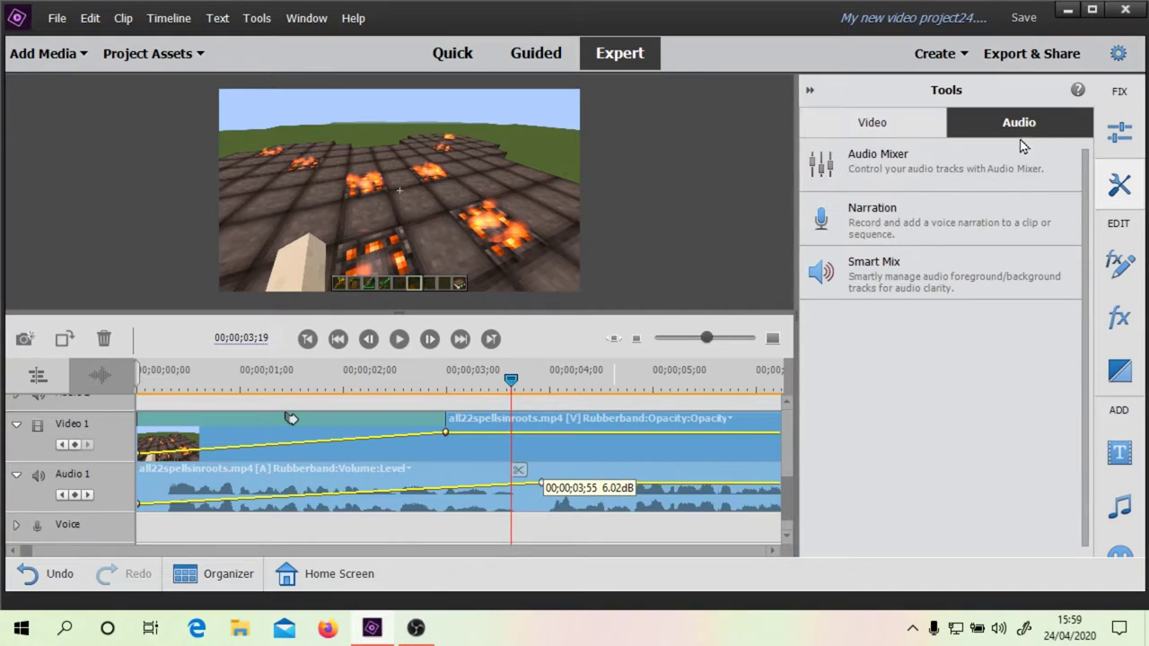
left_click(925, 172)
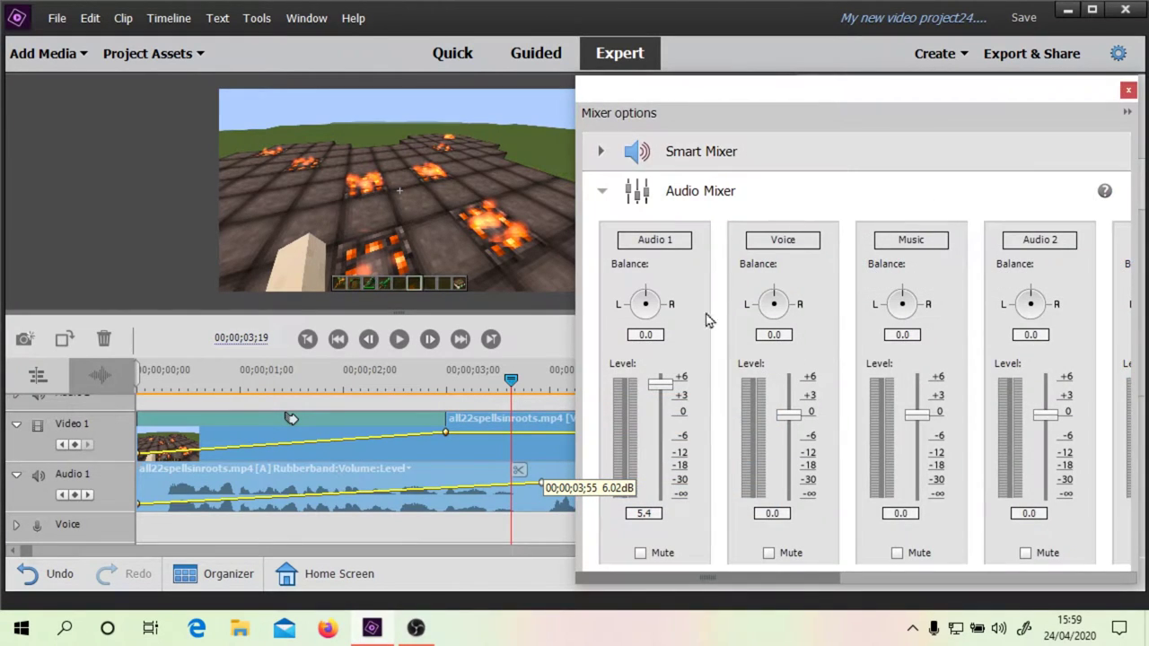
left_click_drag(511, 381, 252, 417)
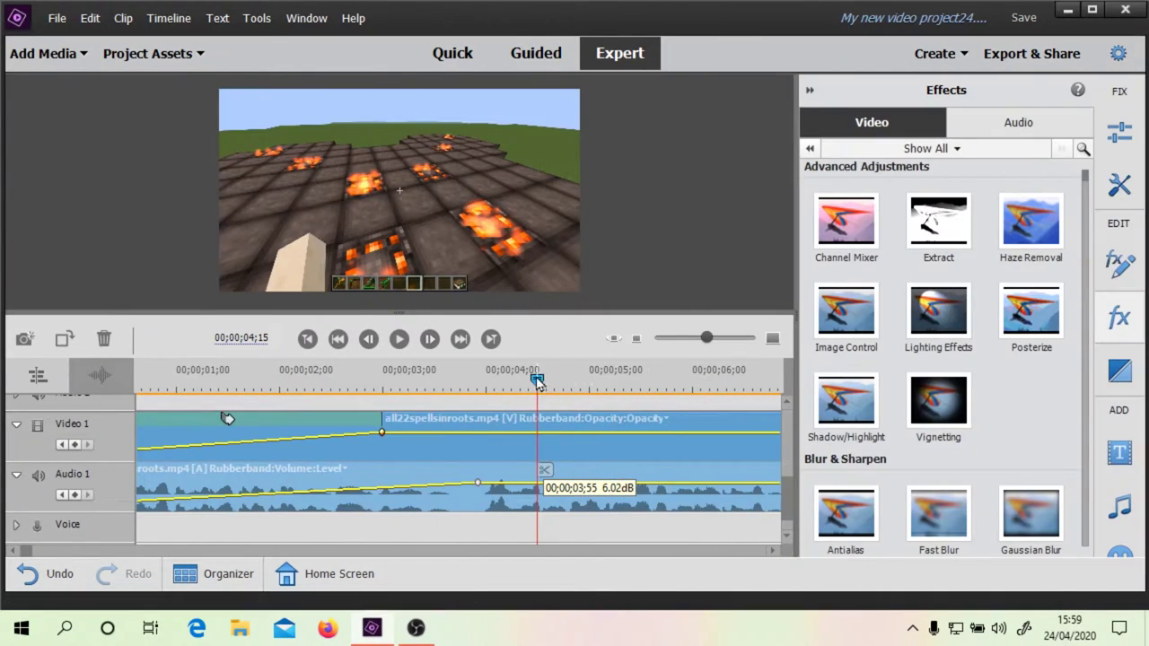
Move the volume peak slightly earlier and split the clip at about 4 seconds
left_click_drag(539, 380, 460, 389)
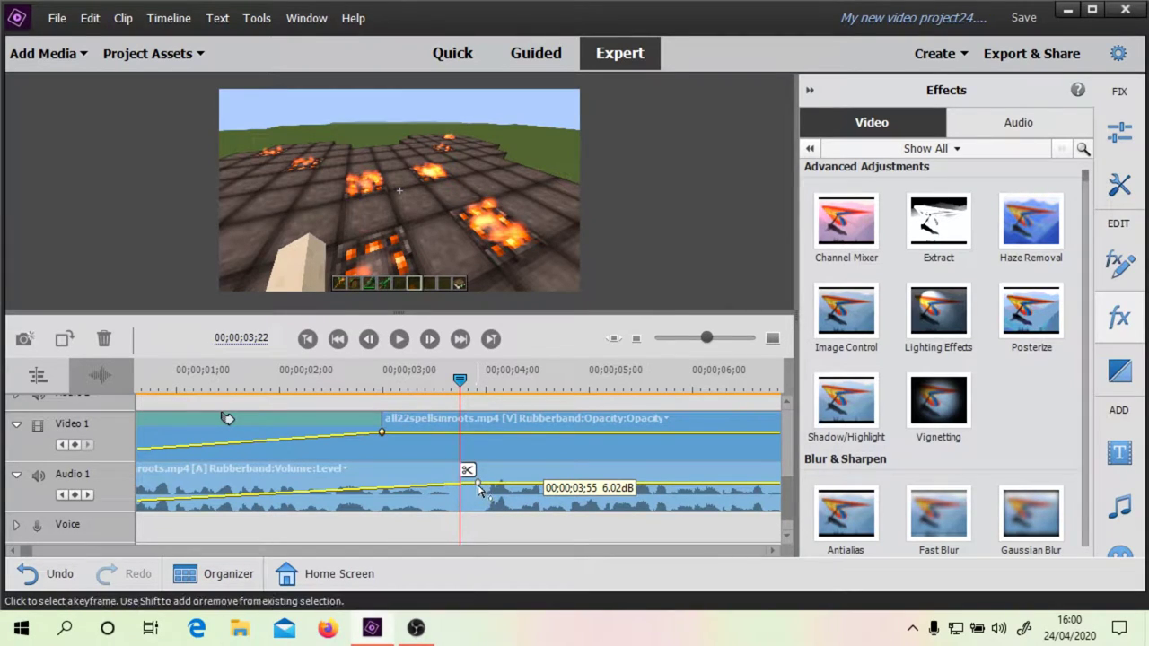
left_click_drag(478, 488, 462, 487)
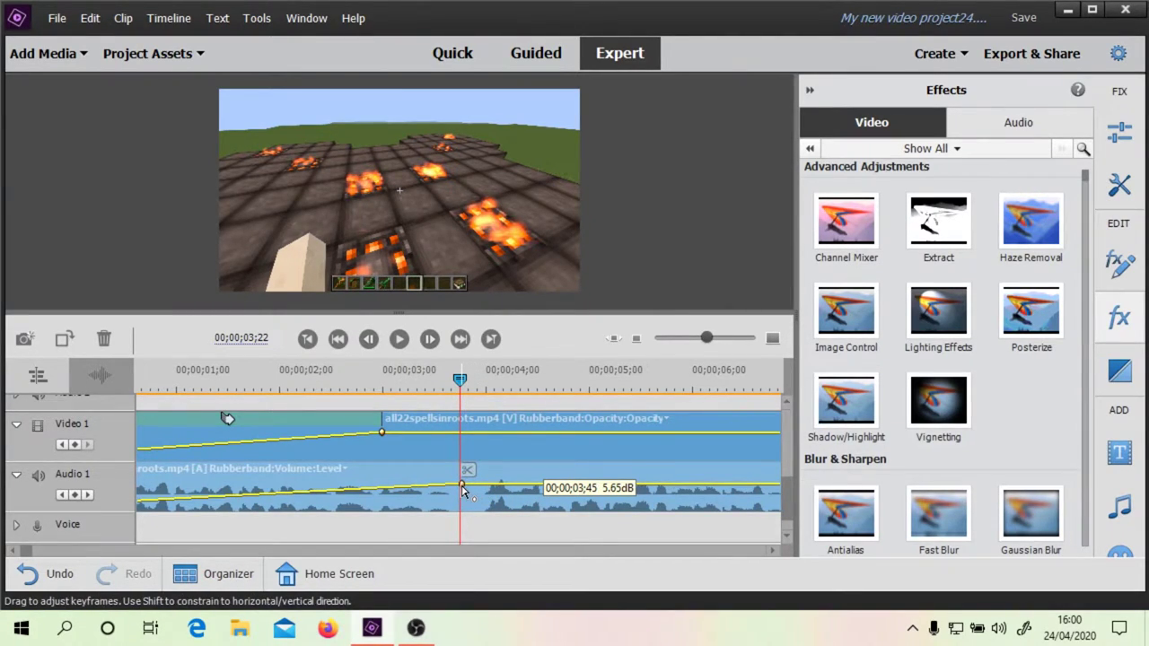
left_click(467, 469)
mouse_move(470, 380)
left_mouse_down()
mouse_move(634, 395)
mouse_move(474, 395)
left_mouse_up()
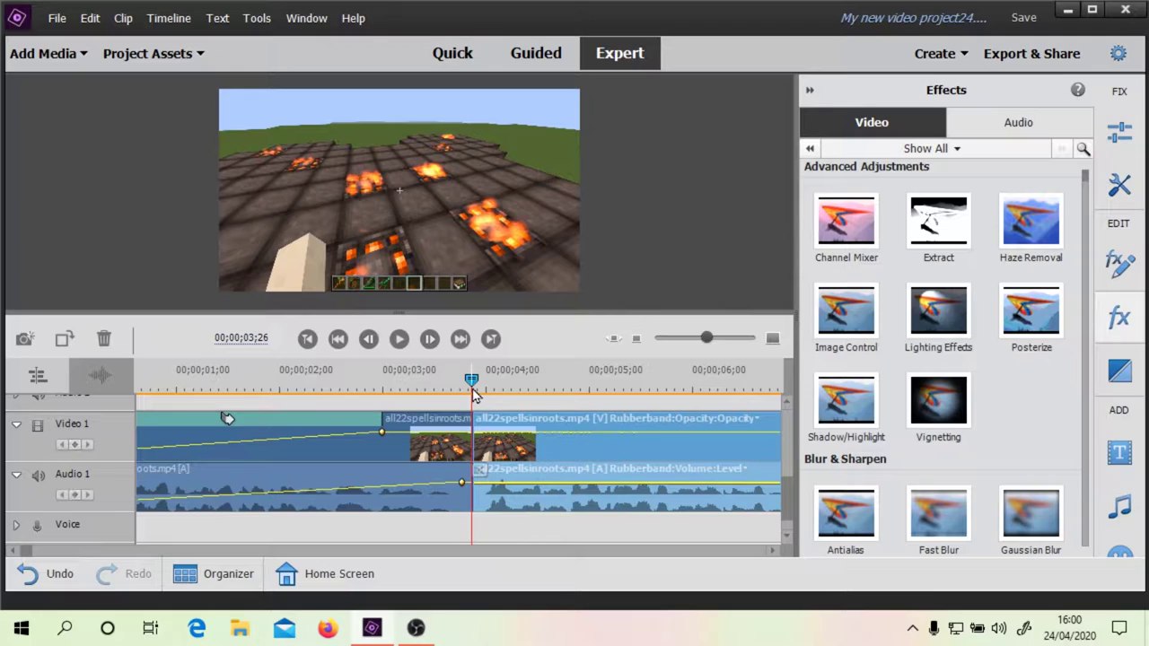
Play on and split the clip again at 00;00;10;01
left_click(403, 345)
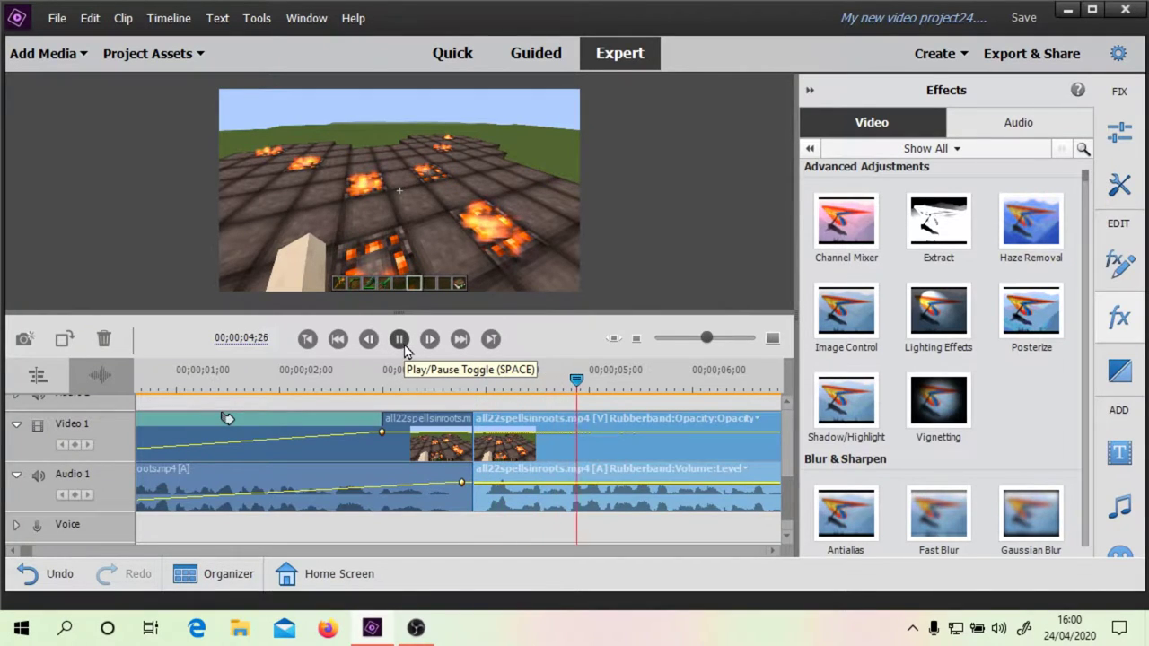
left_click_drag(716, 340, 696, 339)
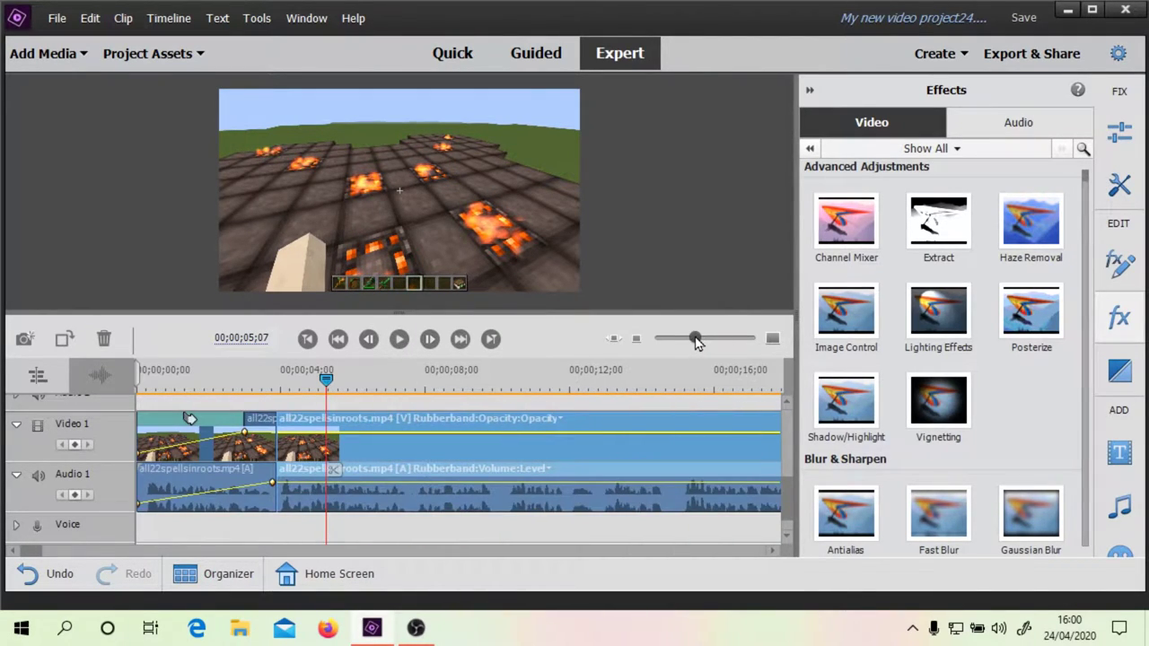
left_click(399, 339)
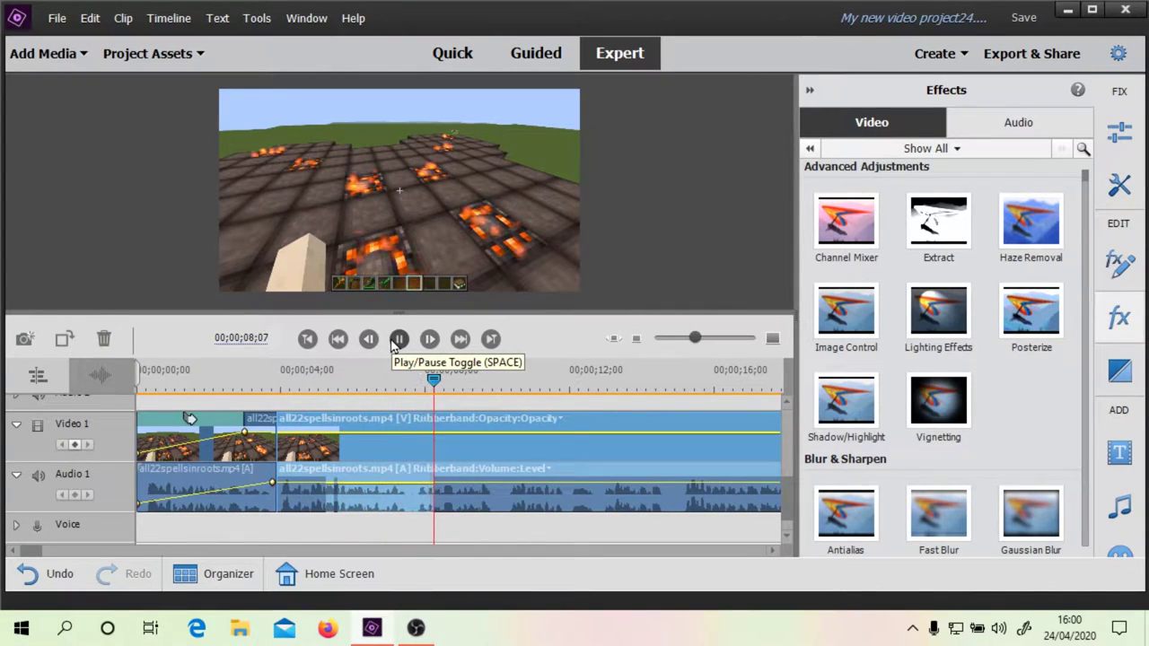
left_click(398, 341)
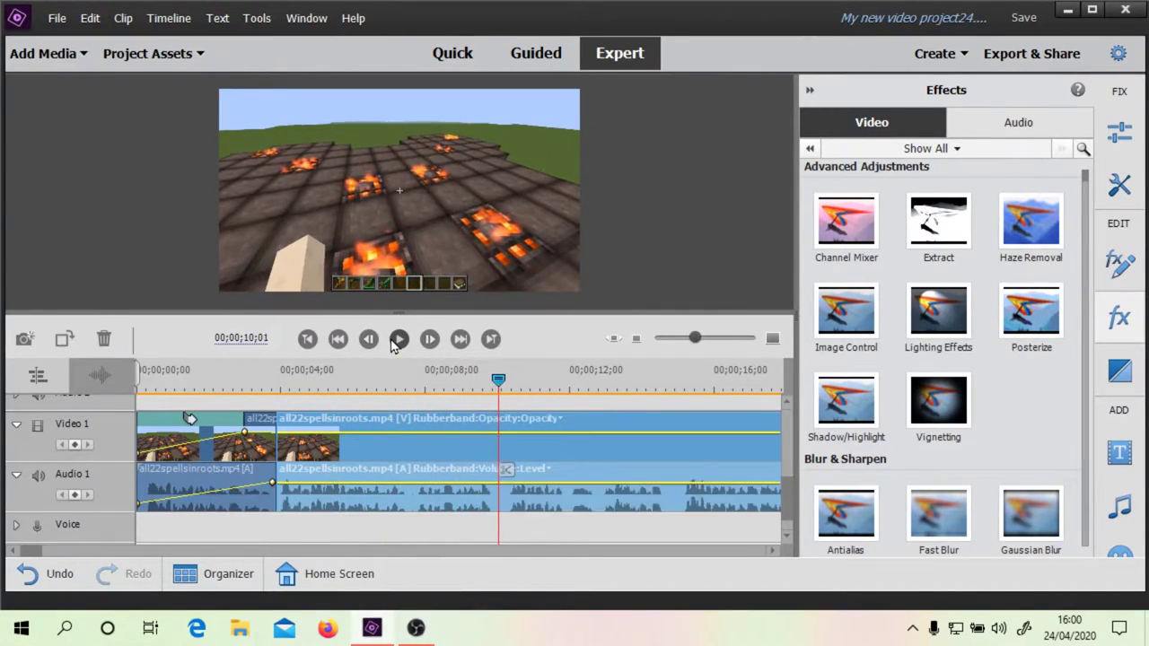
left_click(505, 473)
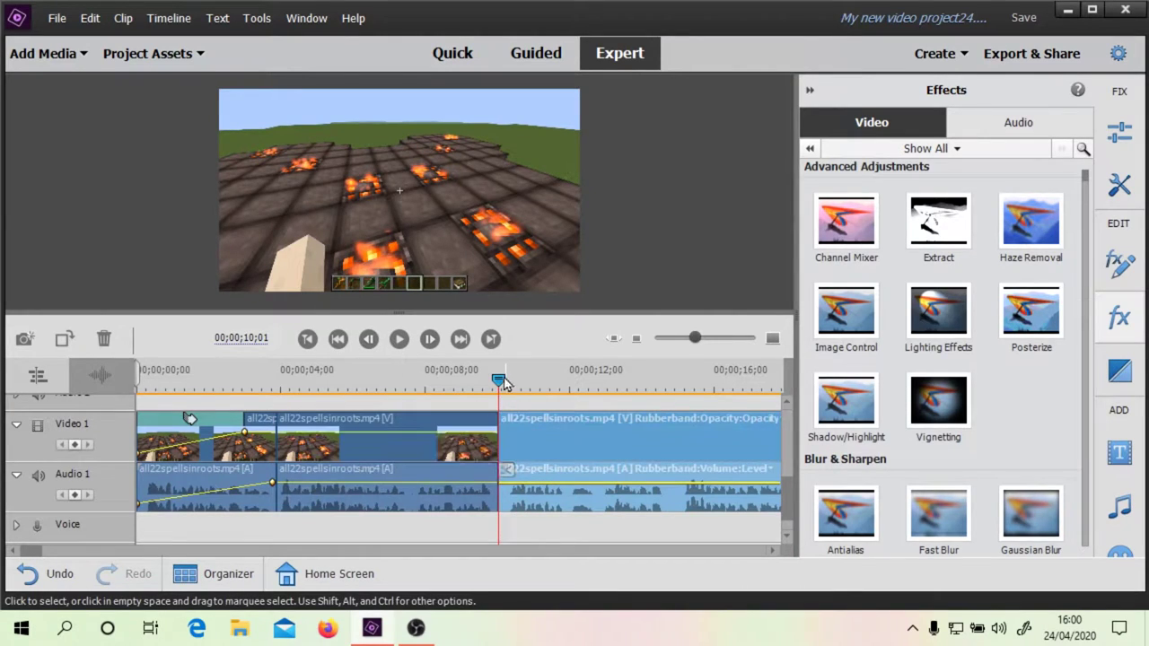
left_click_drag(308, 385, 393, 386)
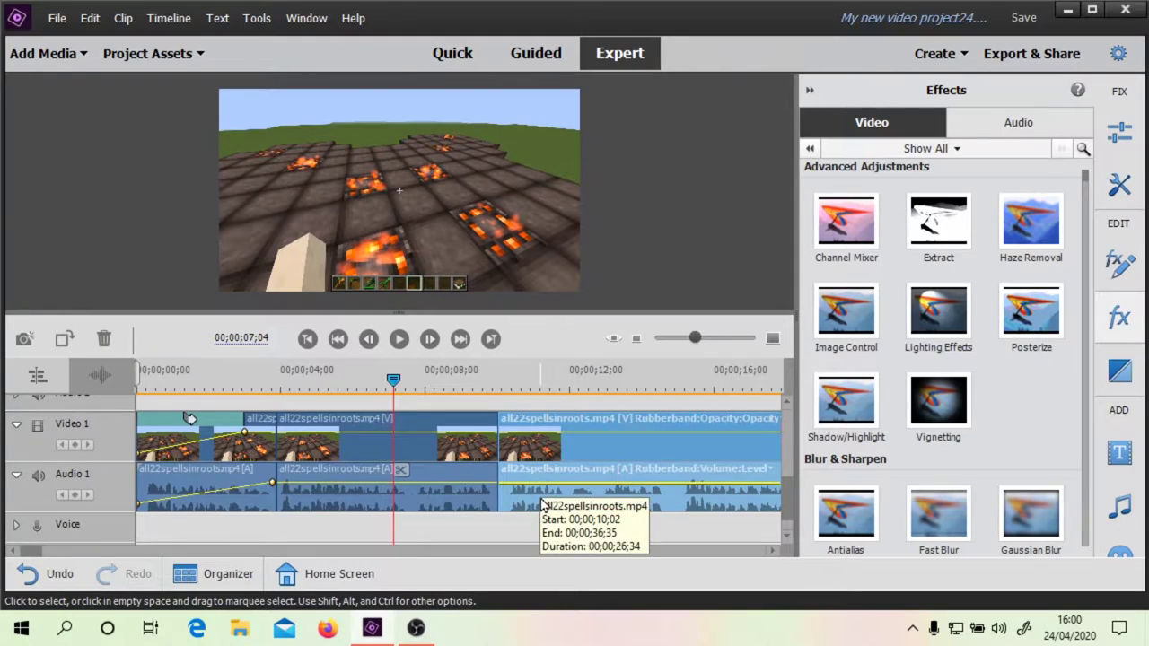
double_click(941, 422)
Set the Vignetting amount to 87 and preview the middle section's darkened edges
left_click_drag(936, 258, 1041, 269)
left_click_drag(1054, 270, 1034, 270)
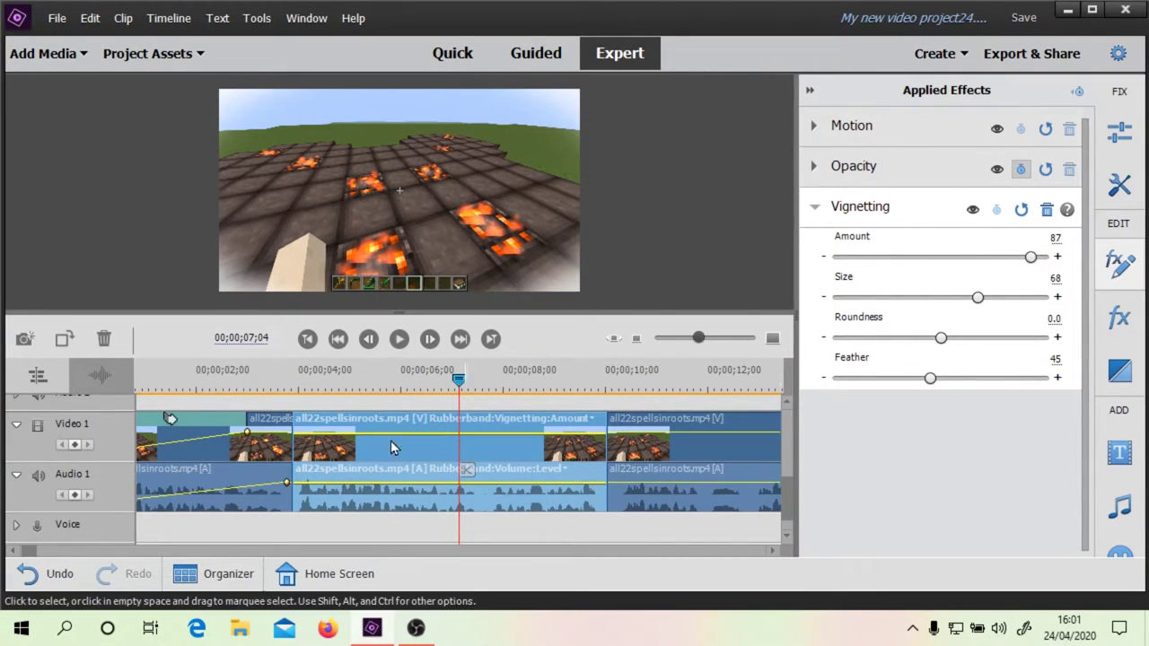
left_click_drag(440, 399, 180, 388)
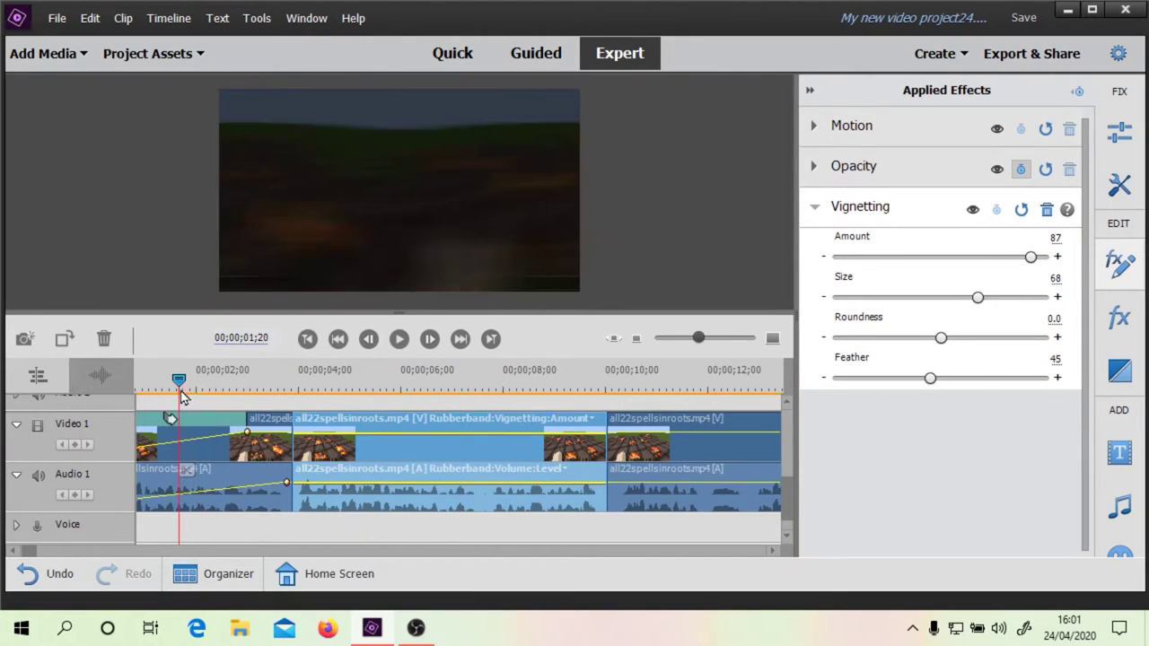
left_click(398, 348)
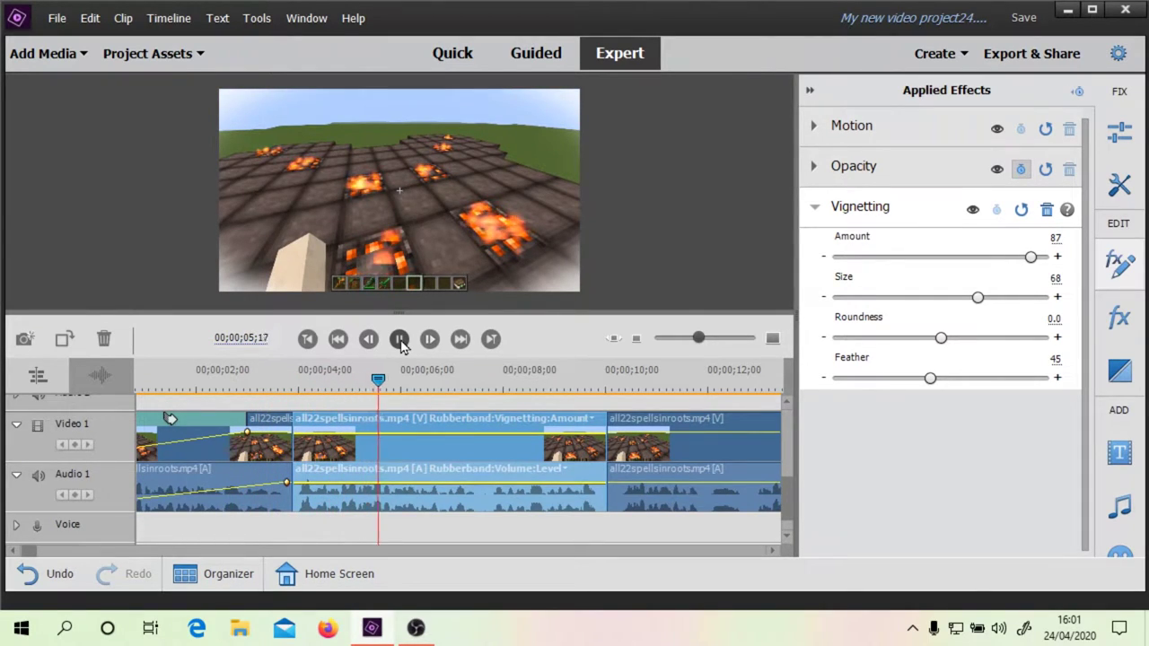
left_click(399, 346)
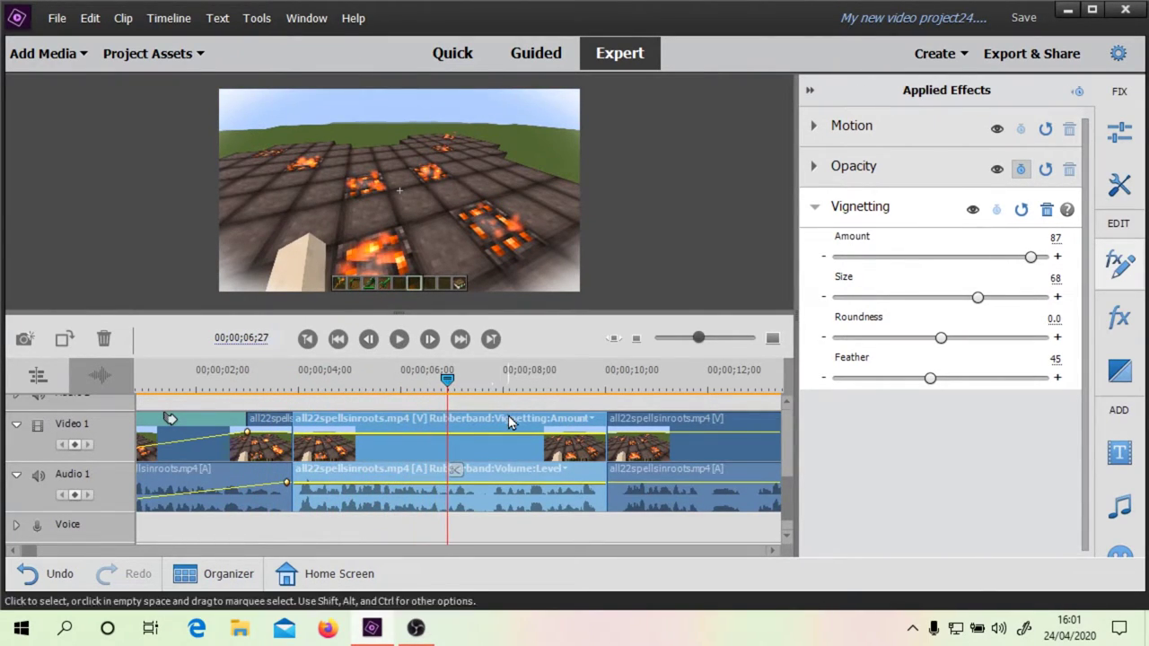
left_click_drag(452, 379, 375, 382)
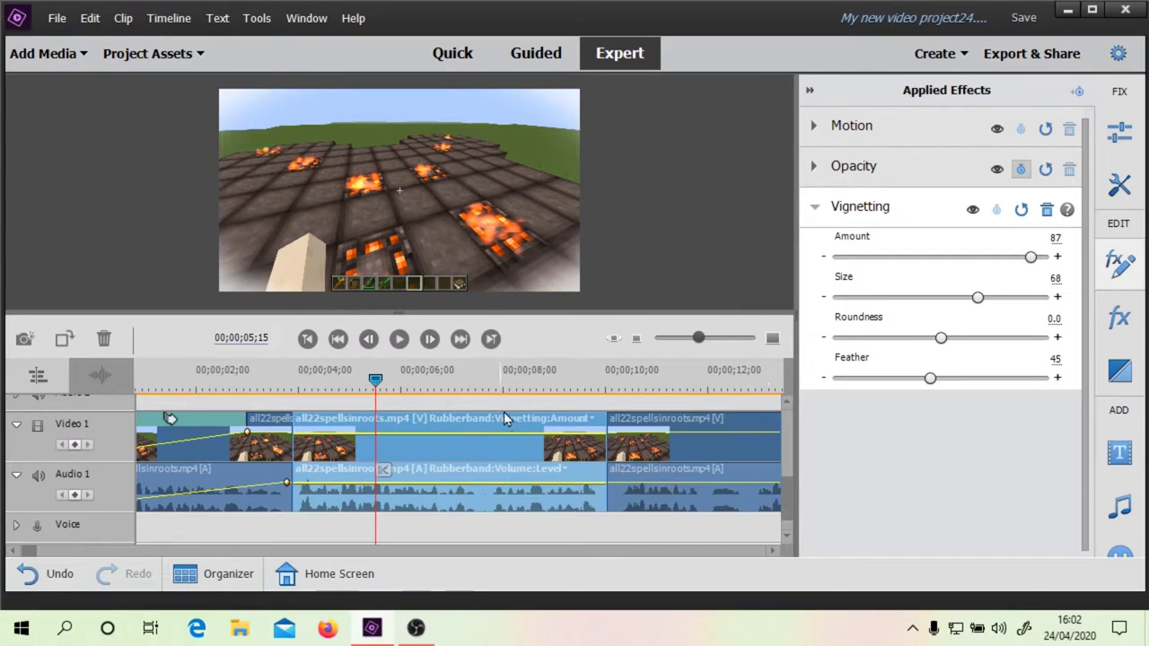
left_click(547, 420)
Show vignette Size on the clip line and set Size 56, Roundness 20, Feather 52
mouse_move(508, 483)
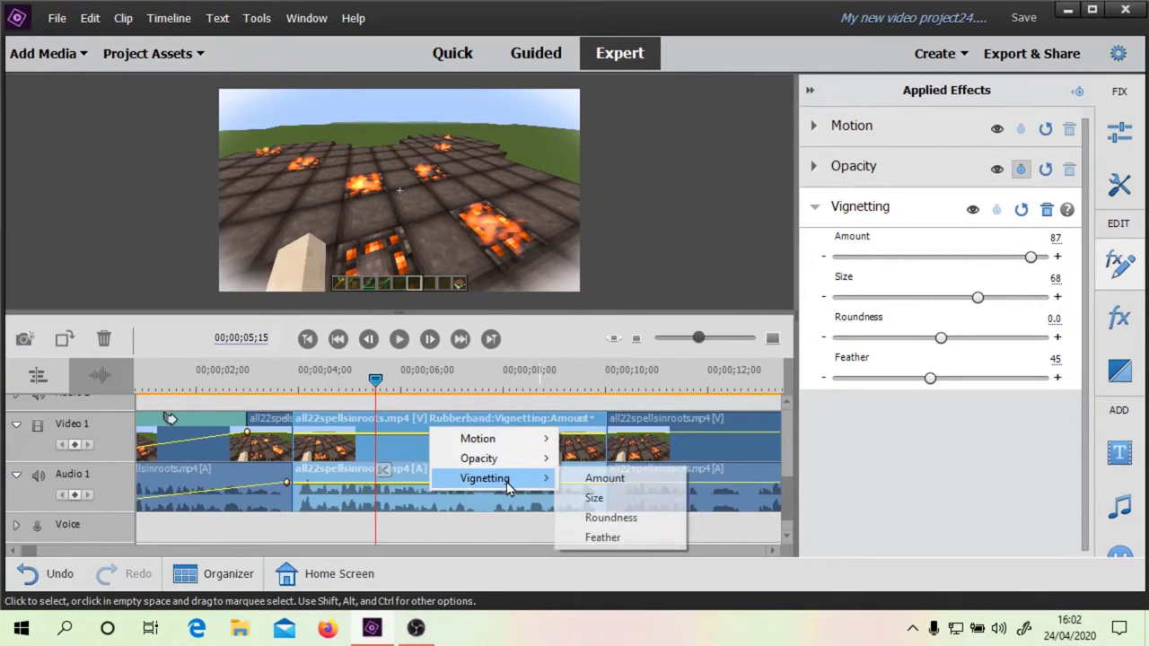
left_click(616, 498)
left_click_drag(978, 297, 1032, 358)
left_click_drag(932, 338, 820, 386)
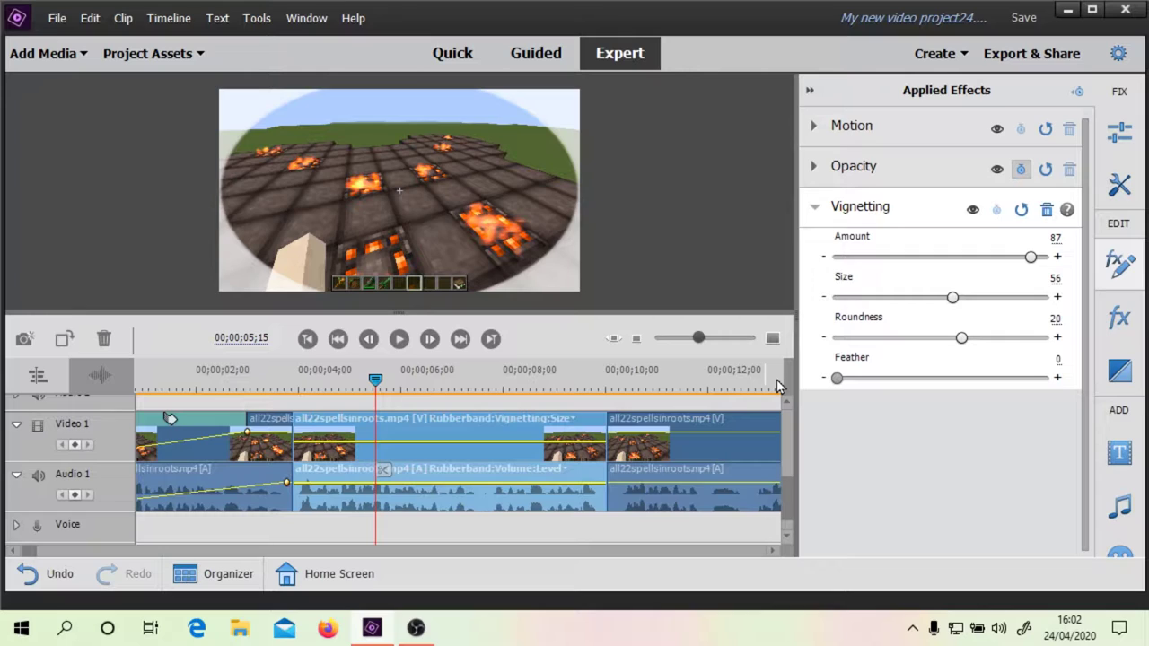
left_click_drag(857, 377, 935, 383)
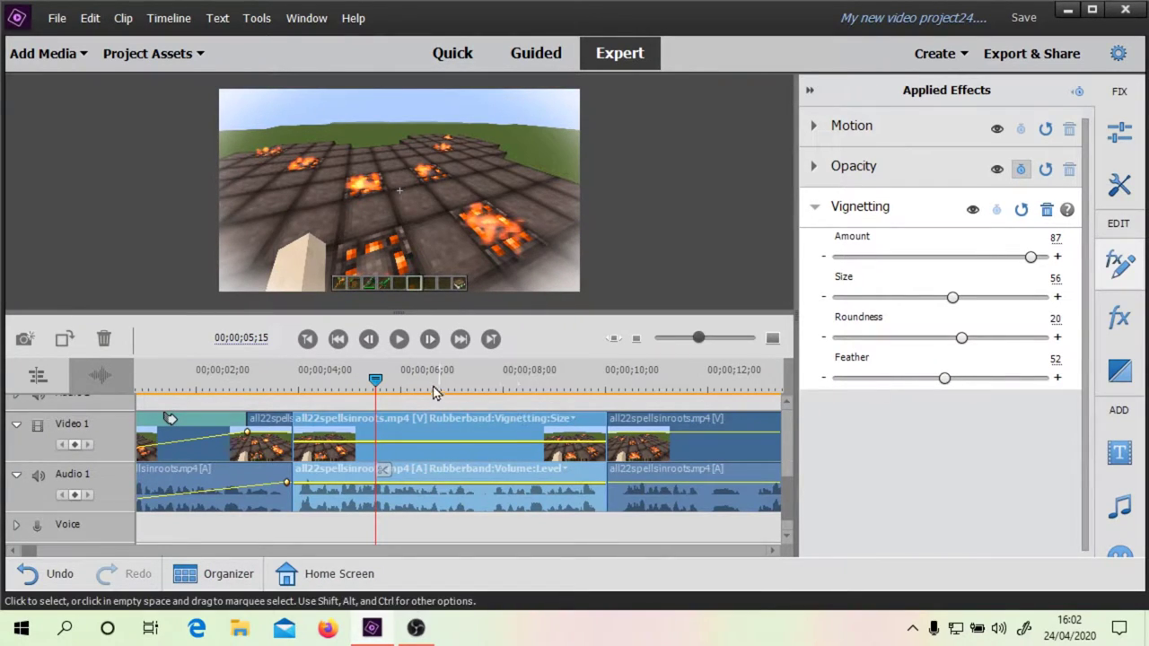
left_click_drag(377, 385, 686, 402)
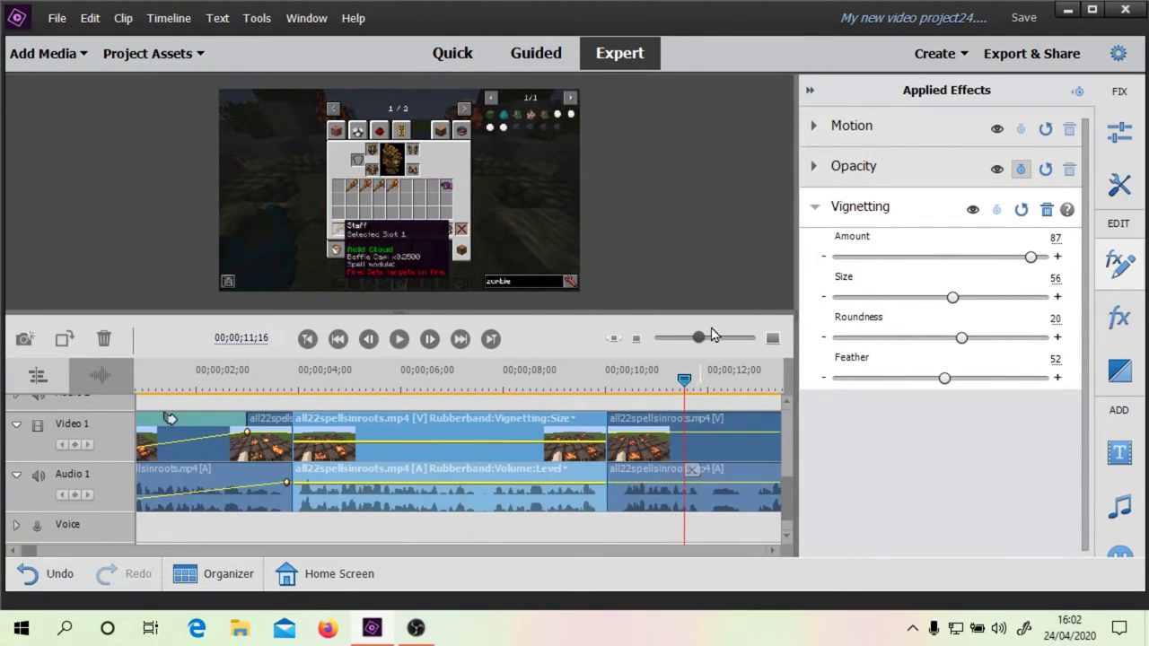
left_click_drag(697, 341, 687, 341)
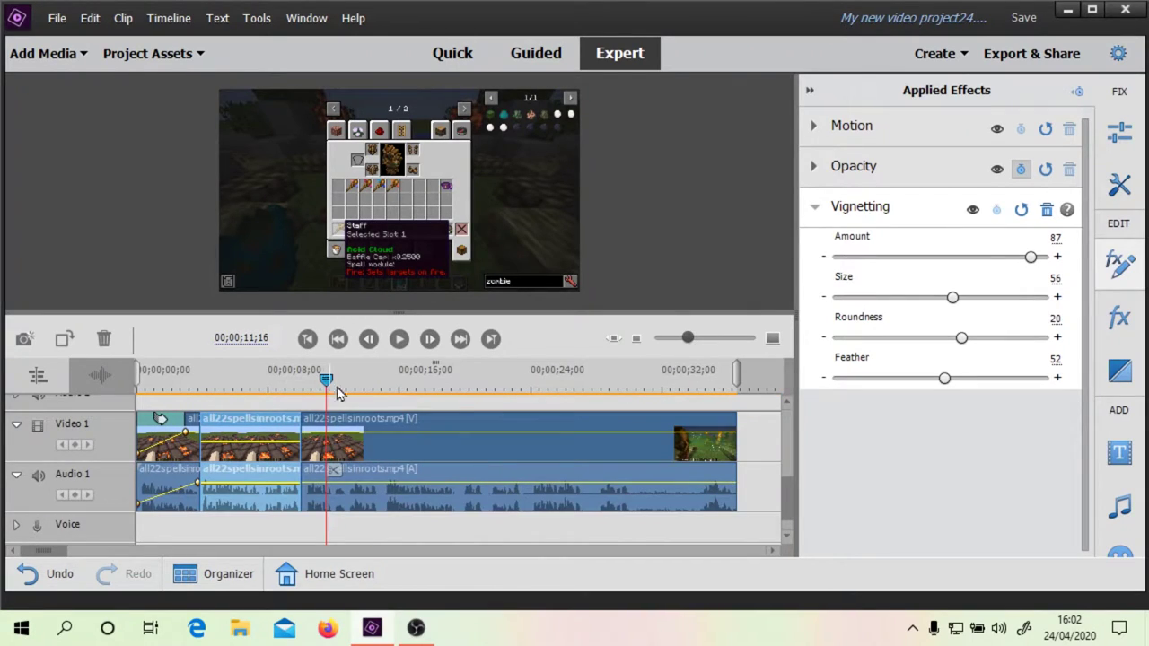
left_click_drag(326, 381, 371, 382)
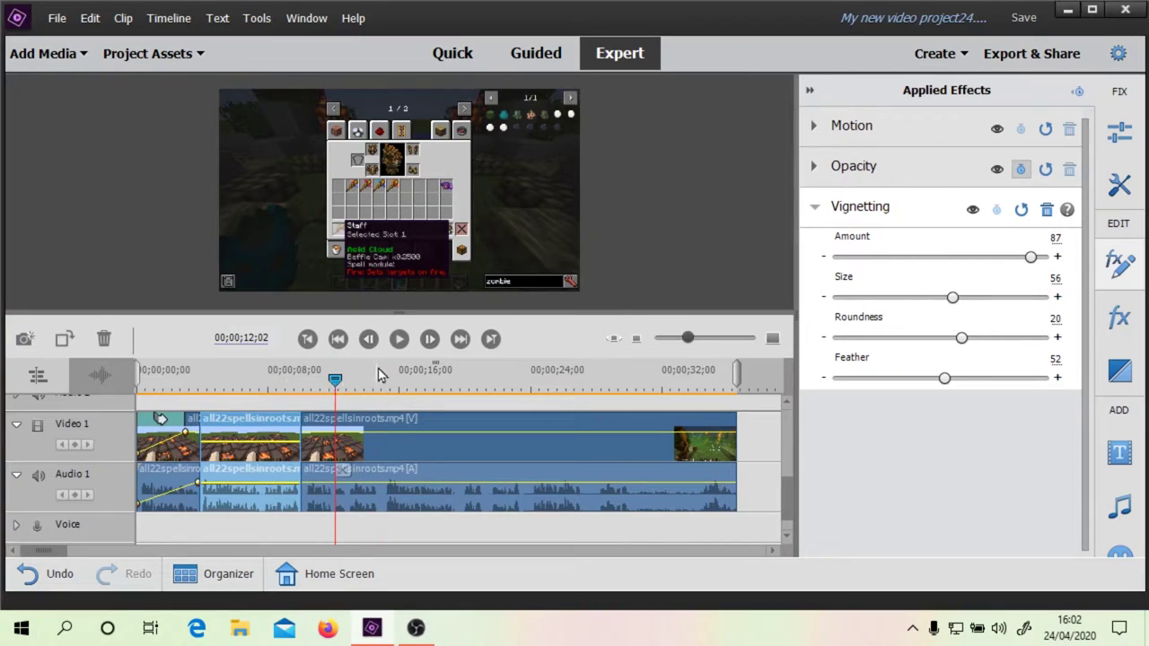
left_click(400, 342)
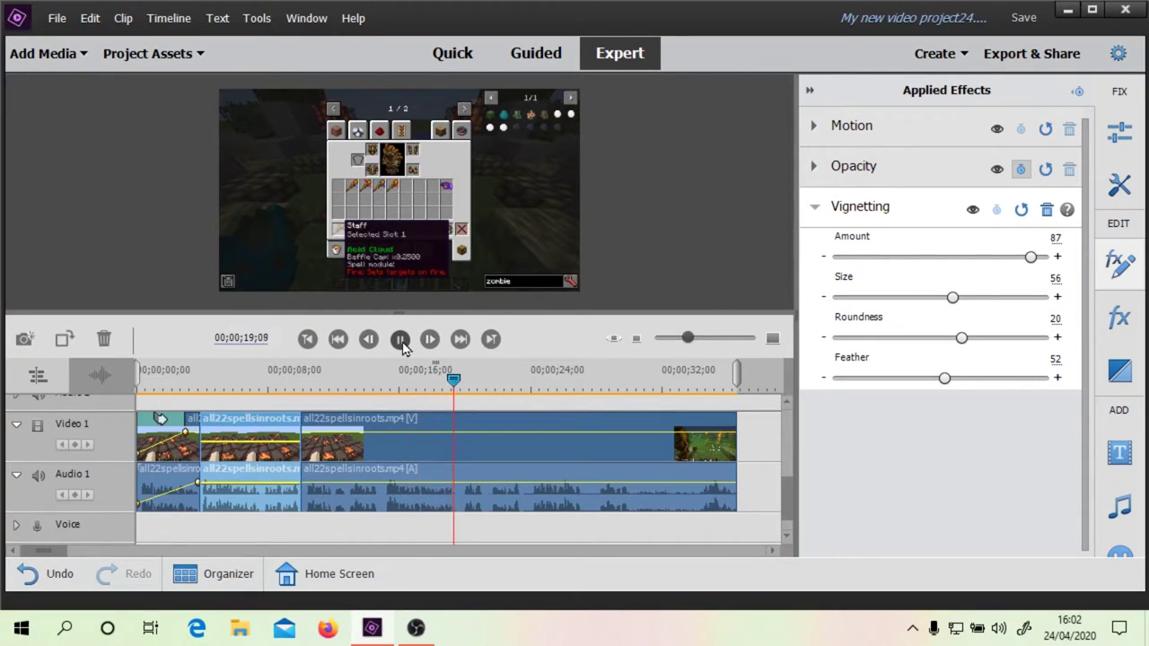
left_click(401, 341)
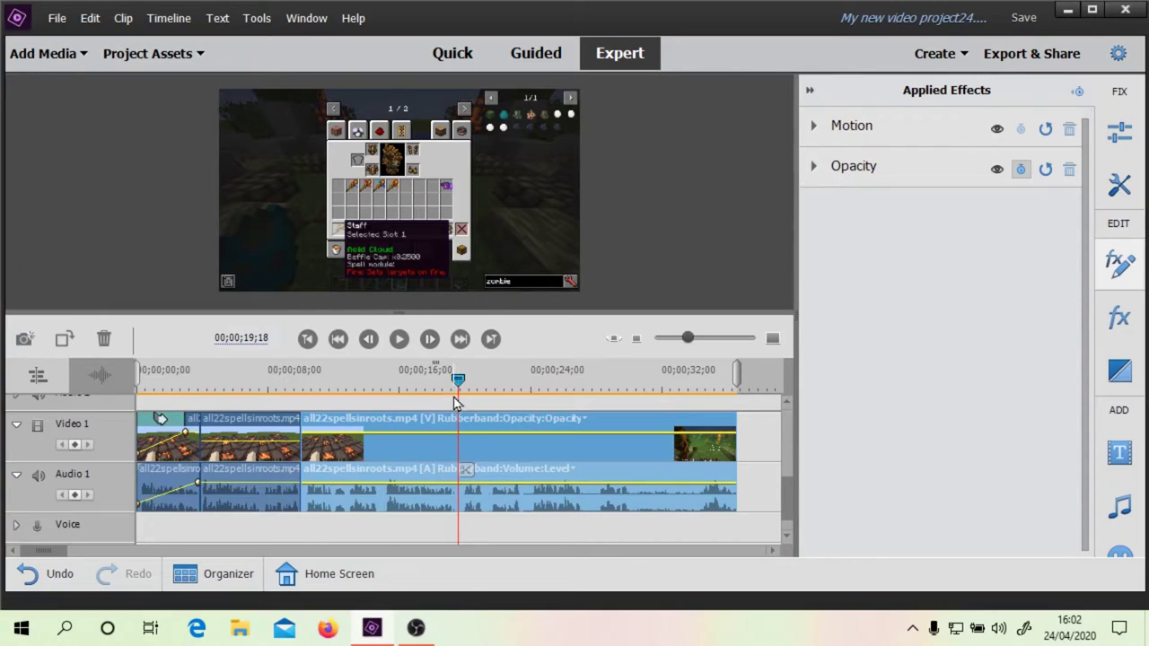
Cut the clip at about 19 seconds and play back from the cut
left_click(465, 472)
mouse_move(458, 379)
left_mouse_down()
mouse_move(485, 380)
mouse_move(472, 381)
left_mouse_up()
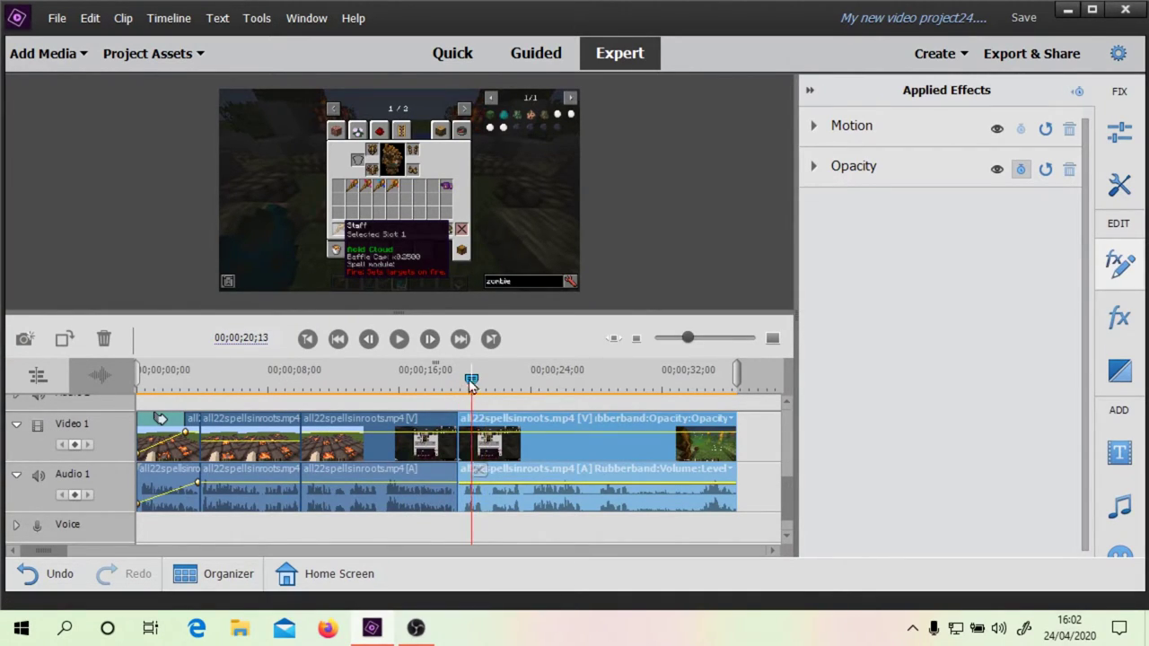
left_click(400, 340)
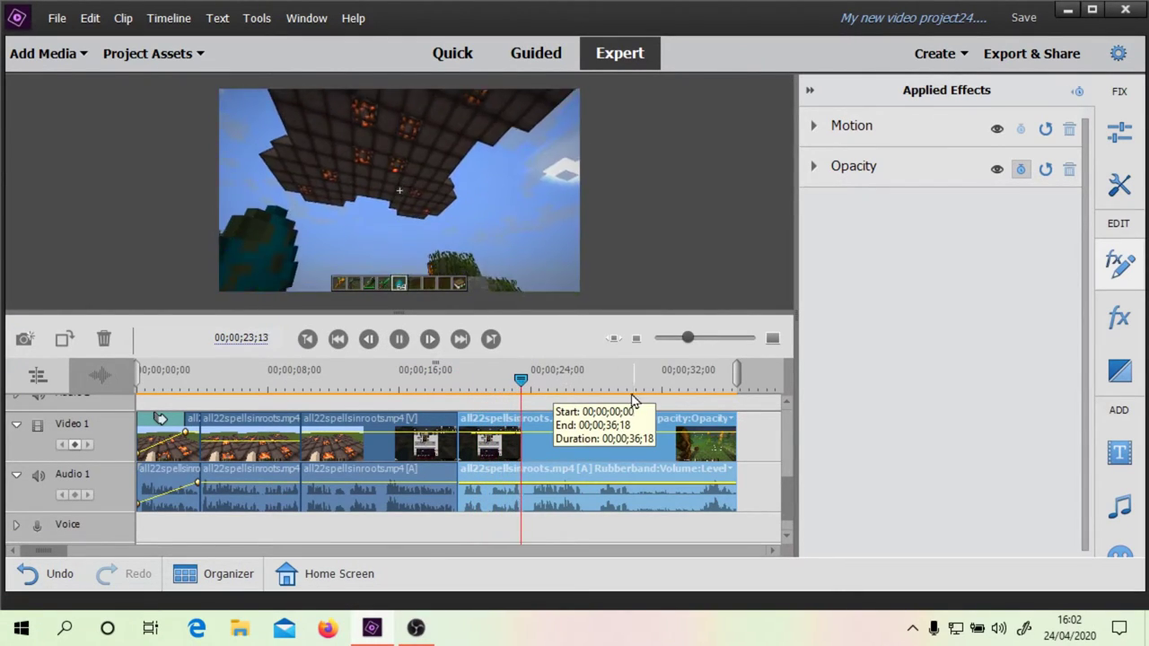
left_click(535, 380)
left_click_drag(535, 380, 492, 381)
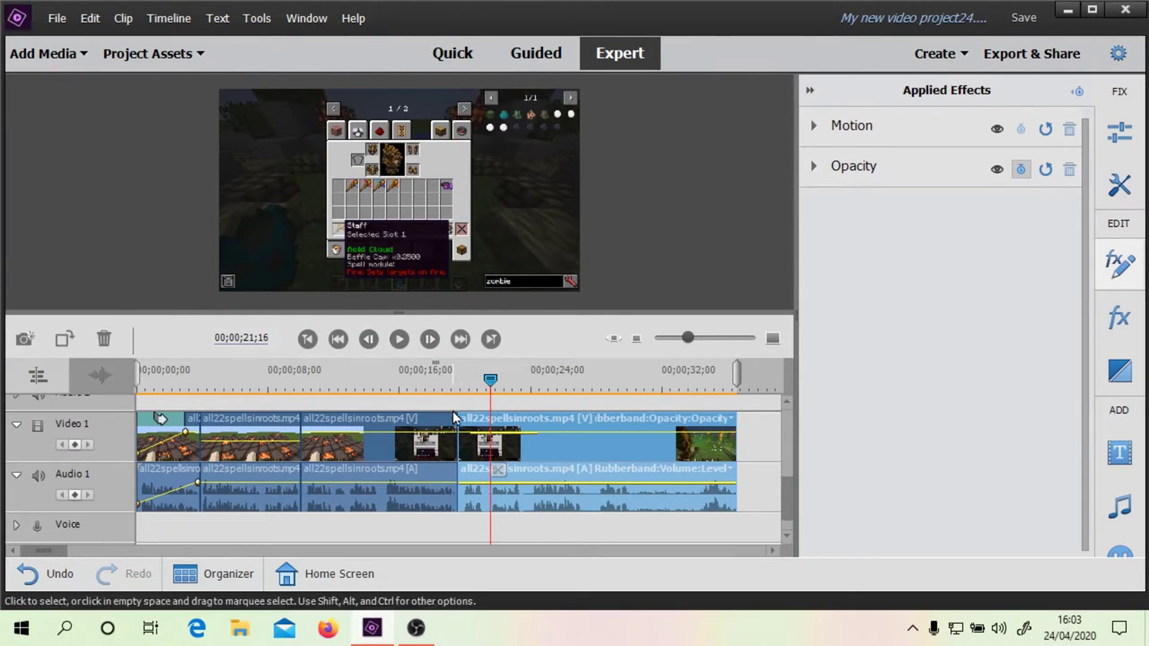
Undo that split and cut the clip at about 00;00;23;12 instead
key("ctrl+z")
left_click_drag(492, 381, 454, 383)
left_click(399, 338)
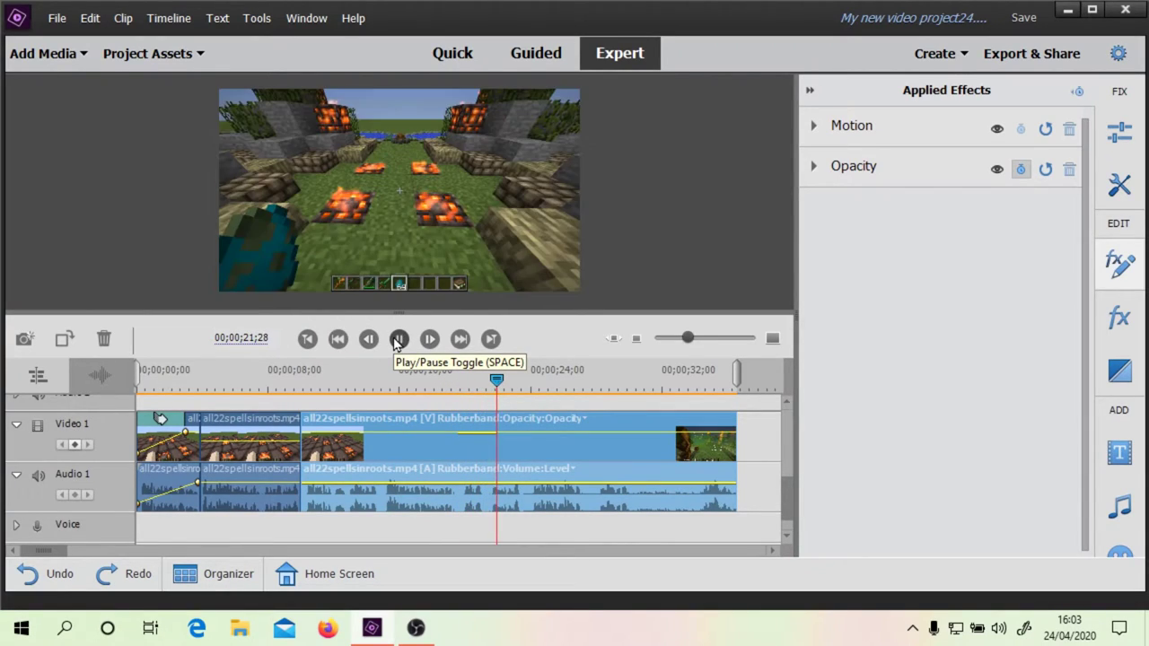
left_click(396, 342)
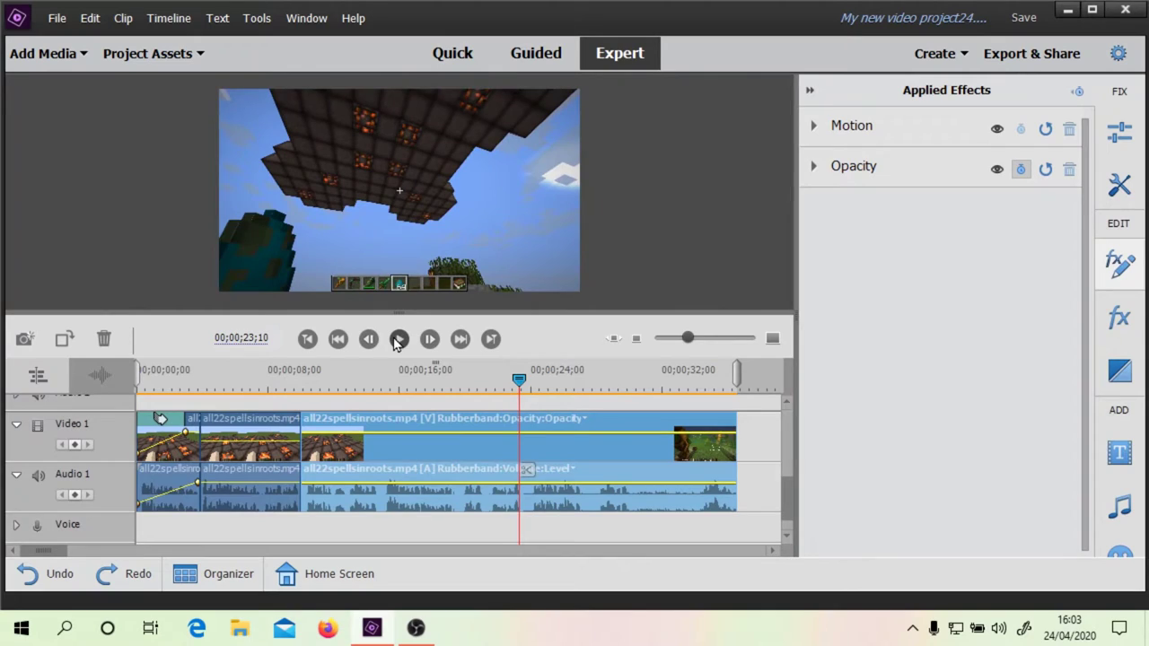
left_click(693, 341)
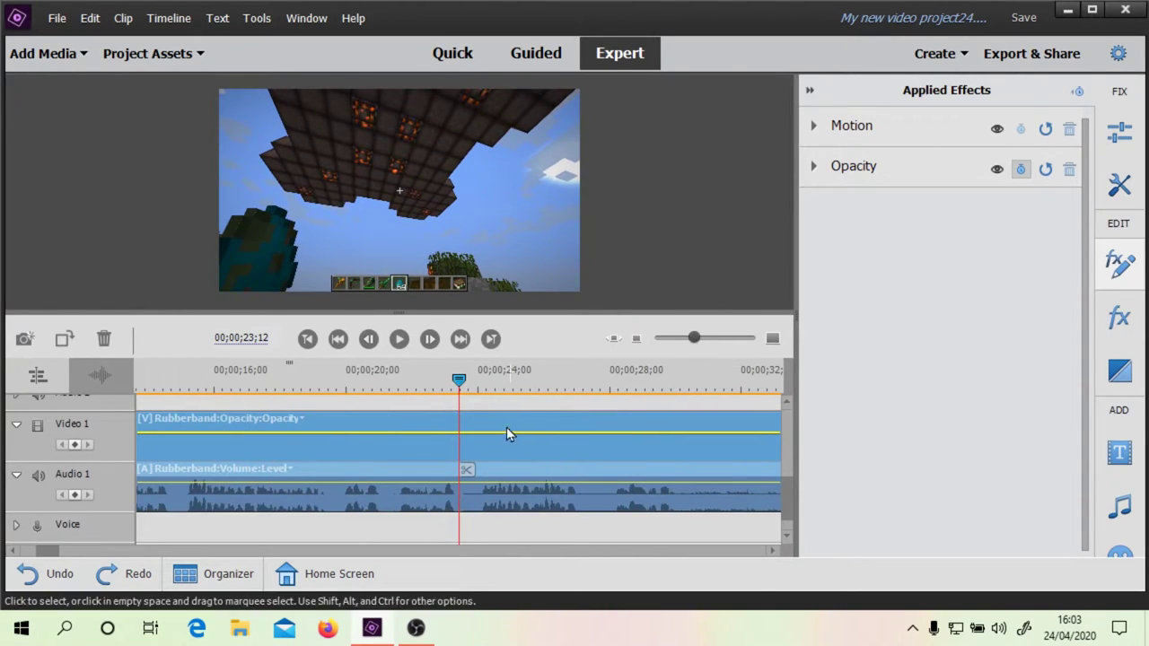
left_click(468, 471)
left_click_drag(694, 338, 689, 339)
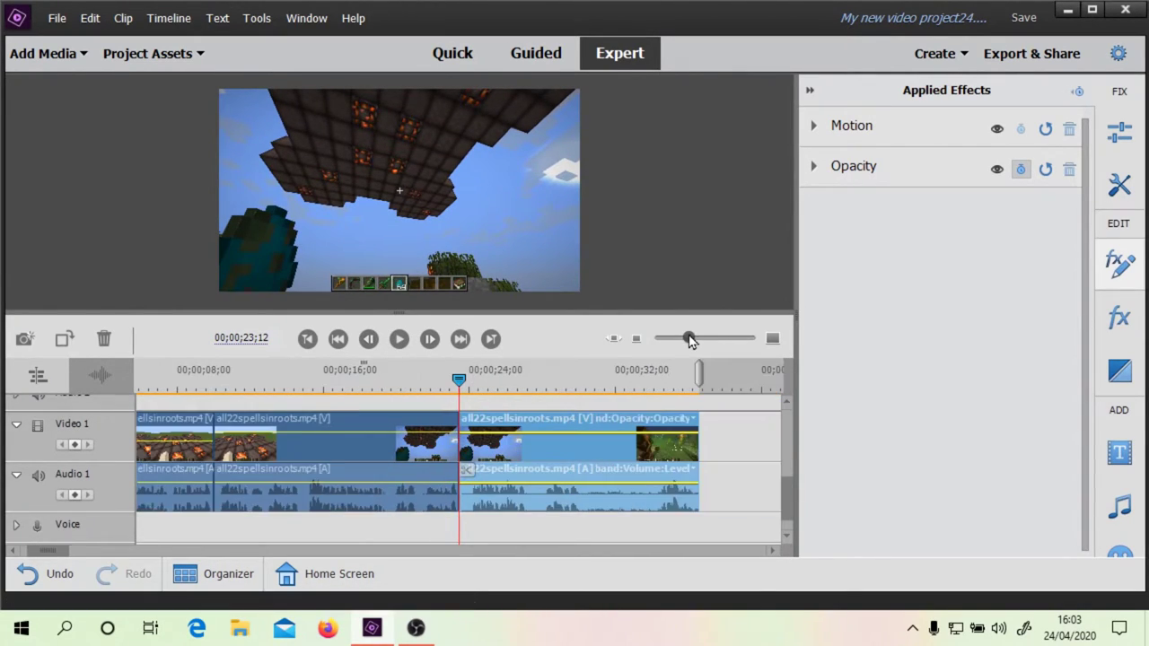
left_click_drag(458, 381, 316, 411)
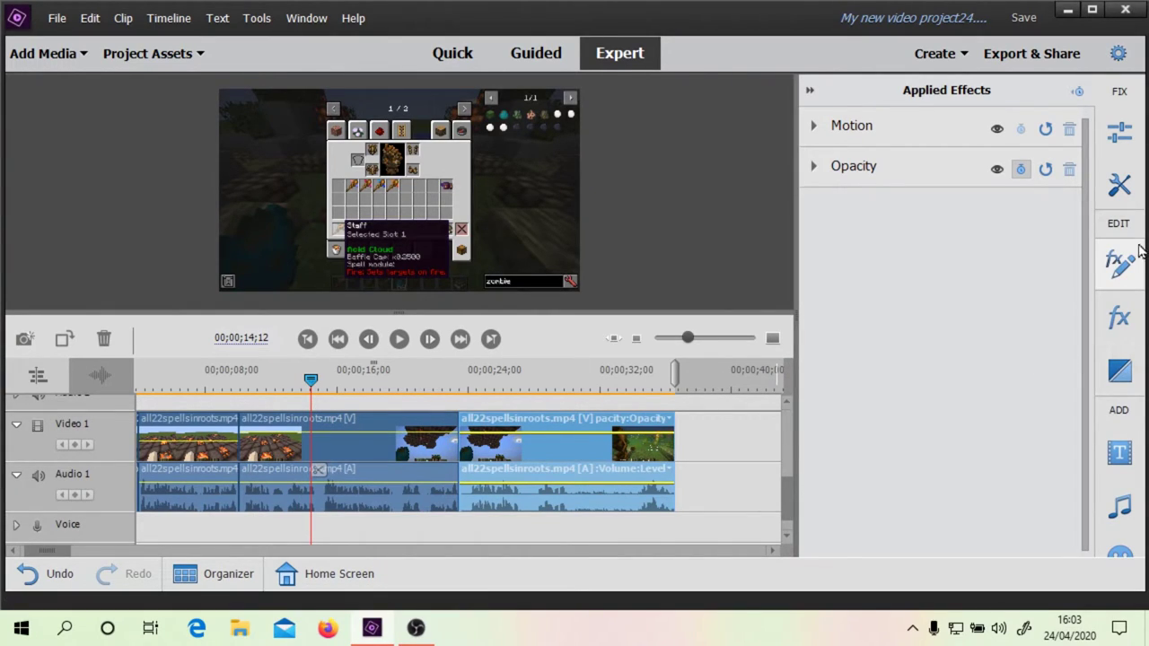
Zoom the timeline to single frames and split the clip exactly at 00;00;21;25
left_click(1115, 320)
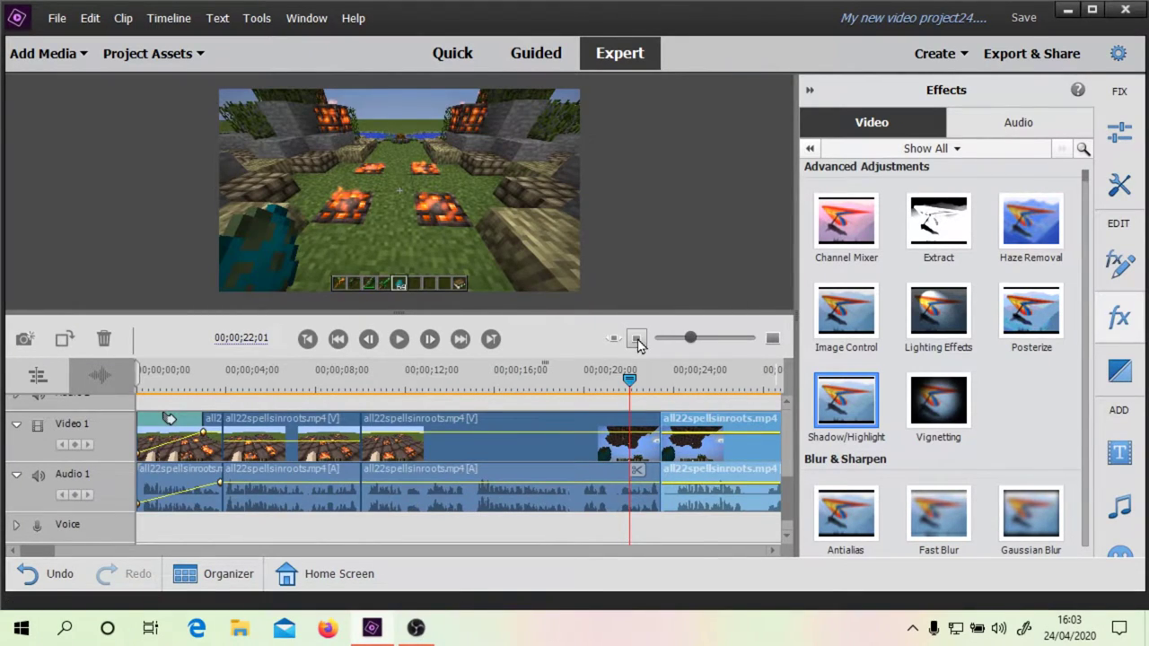
left_click(711, 340)
left_click_drag(458, 382, 431, 381)
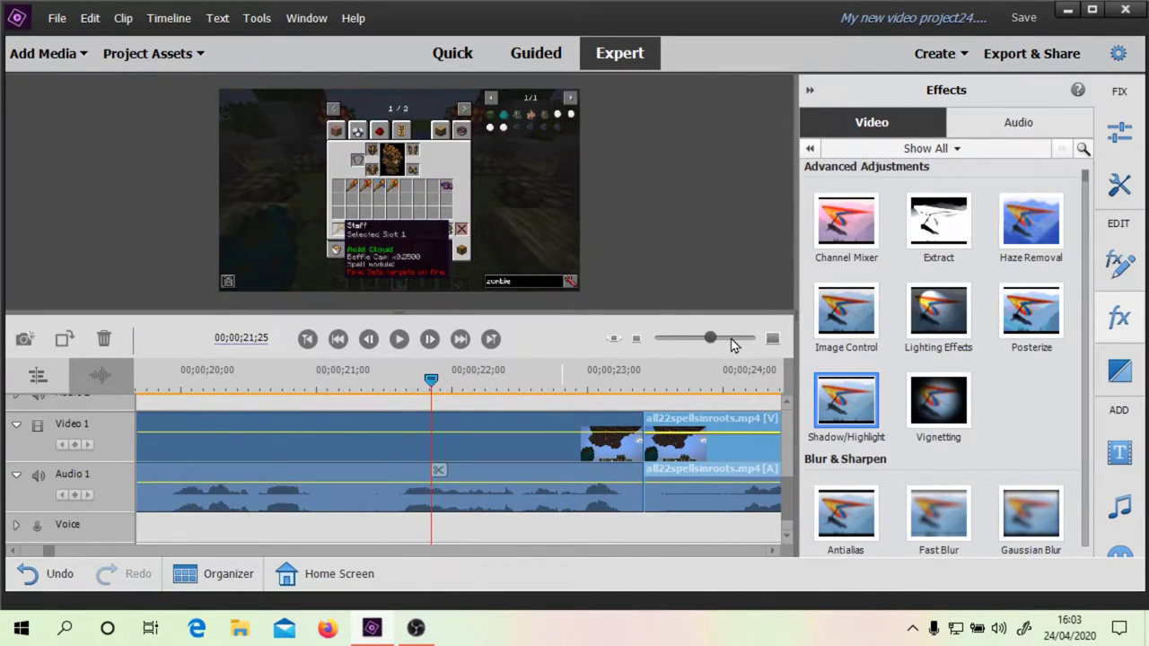
left_click(732, 340)
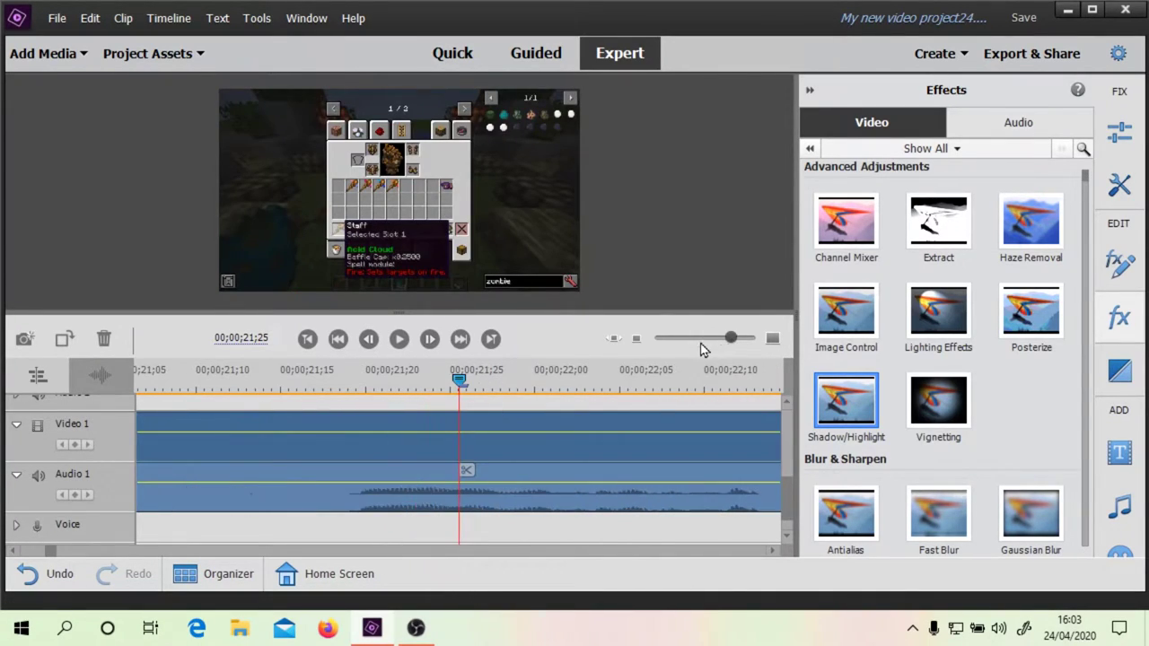
left_click(466, 386)
left_click_drag(466, 384, 460, 384)
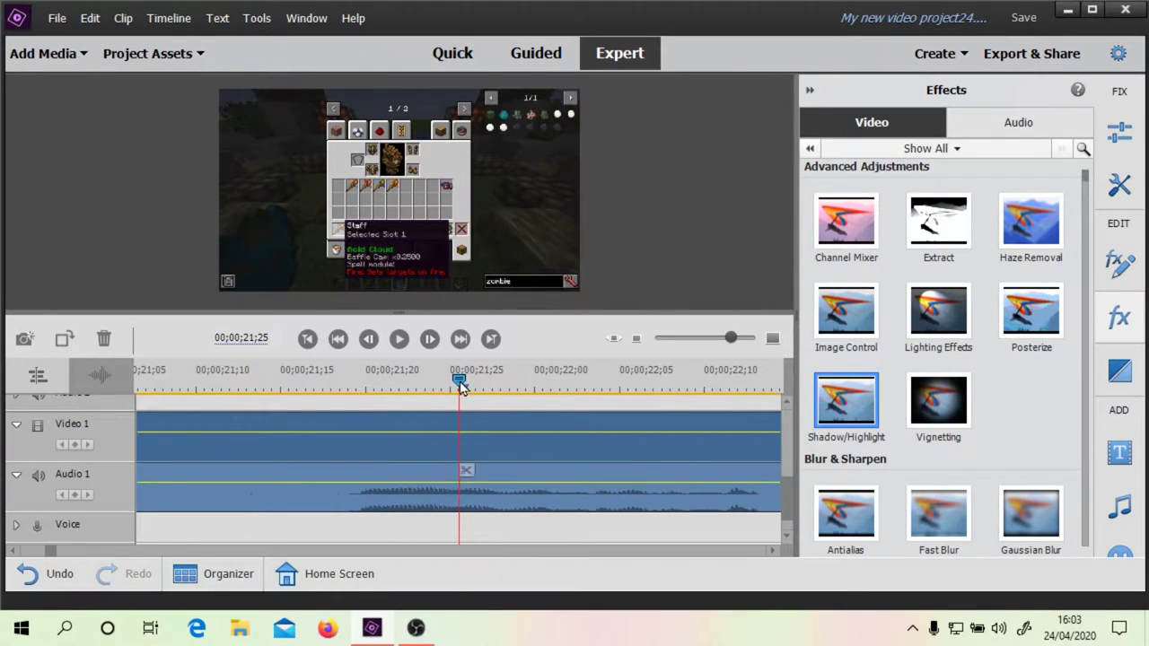
left_click_drag(732, 342, 752, 341)
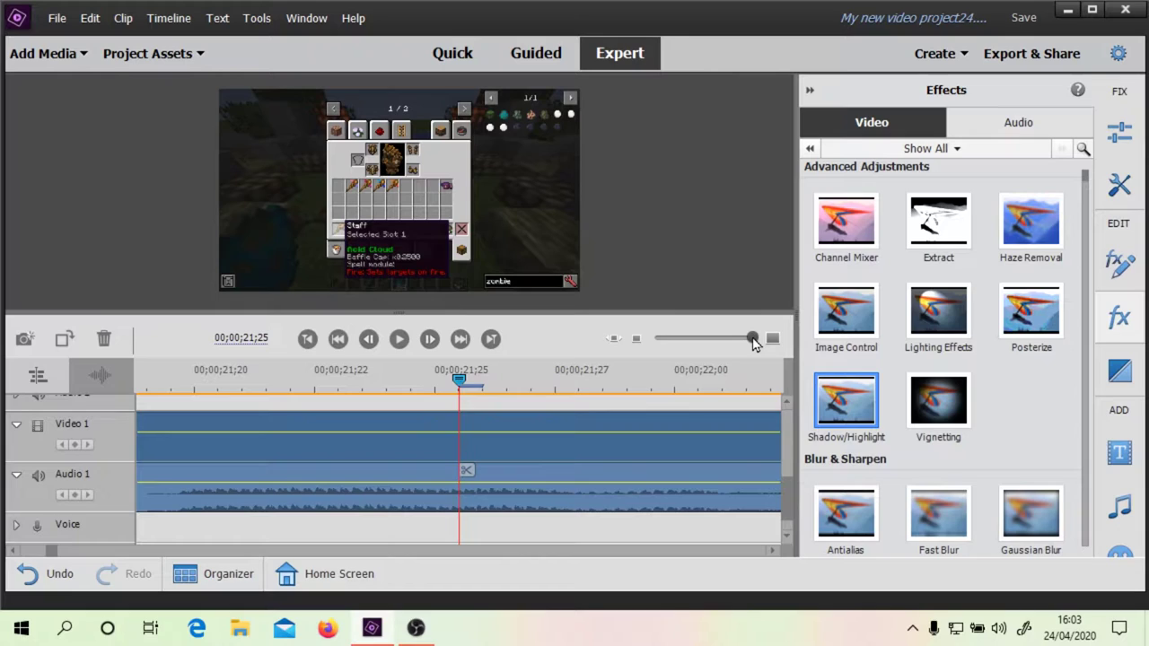
mouse_move(456, 380)
left_mouse_down()
mouse_move(481, 383)
mouse_move(467, 383)
left_mouse_up()
left_click(467, 473)
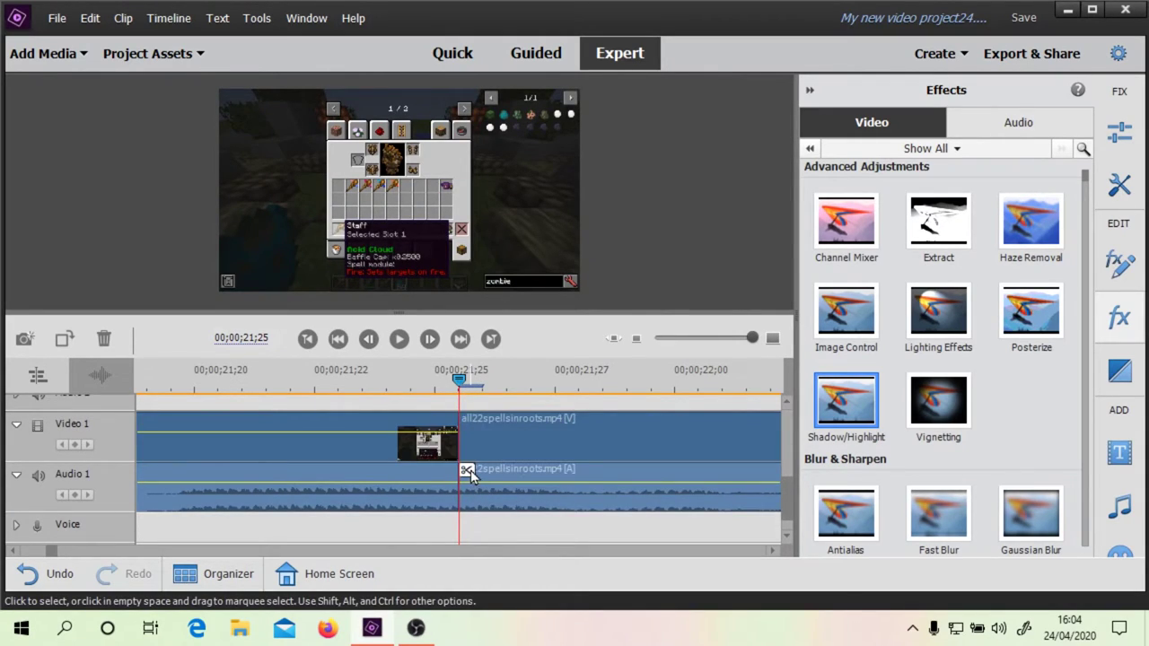
left_click_drag(460, 383, 482, 385)
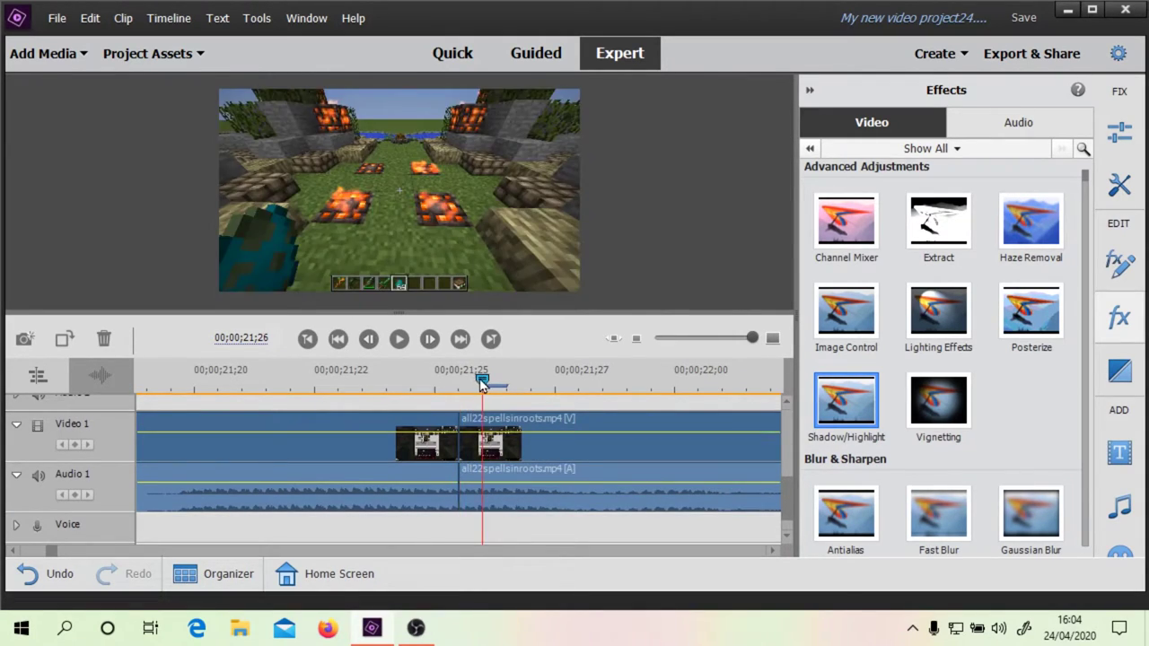
key("Left")
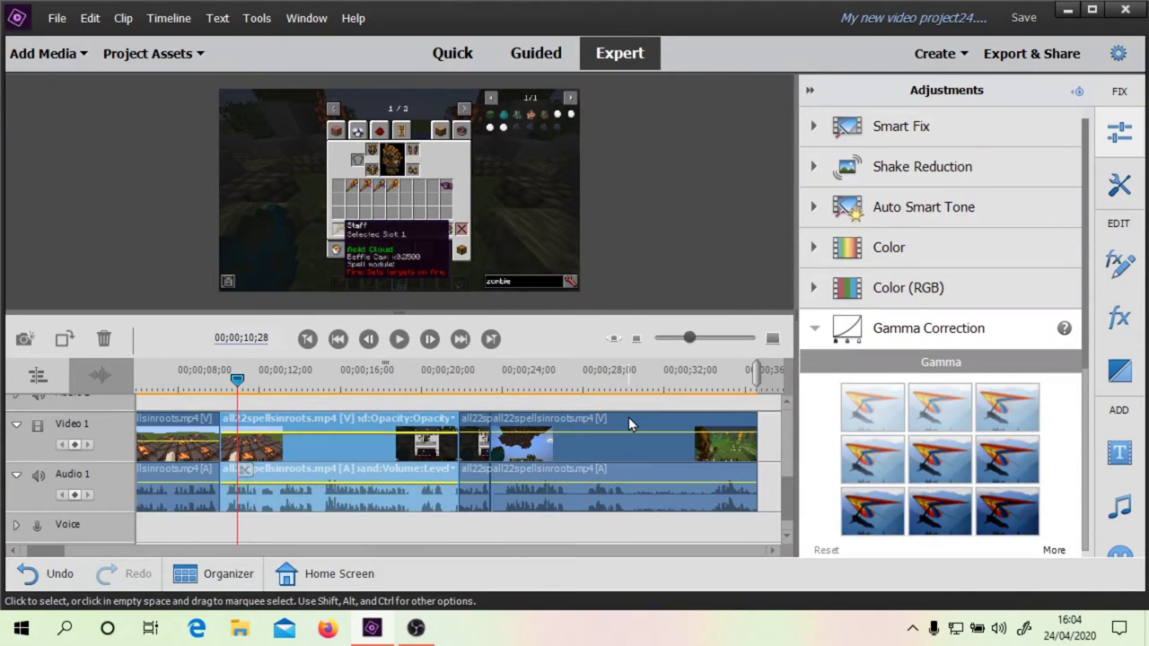
Try several Gamma Correction presets and settle on the darker top-right one
left_click(885, 409)
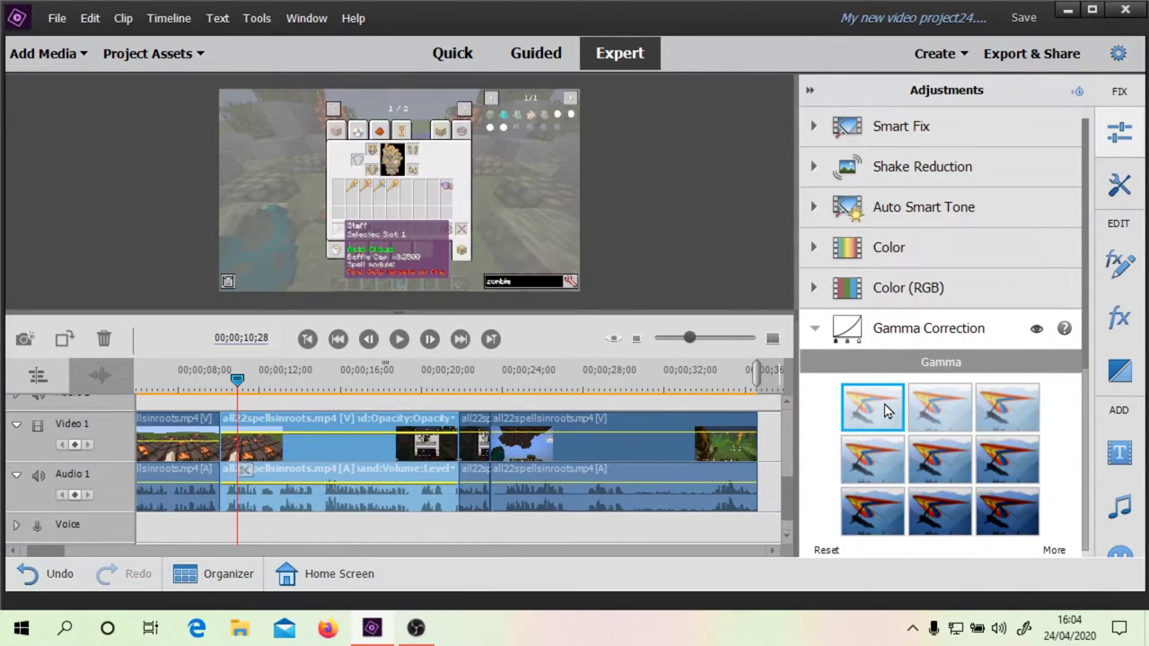
left_click(932, 416)
left_click(1001, 416)
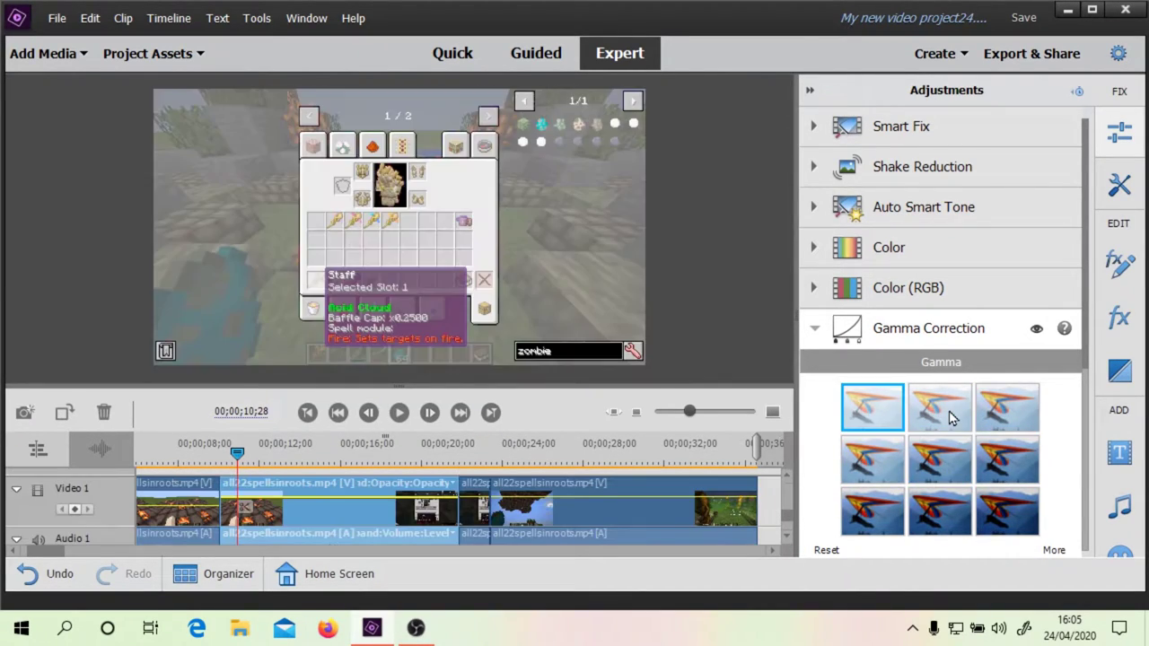
left_click(950, 416)
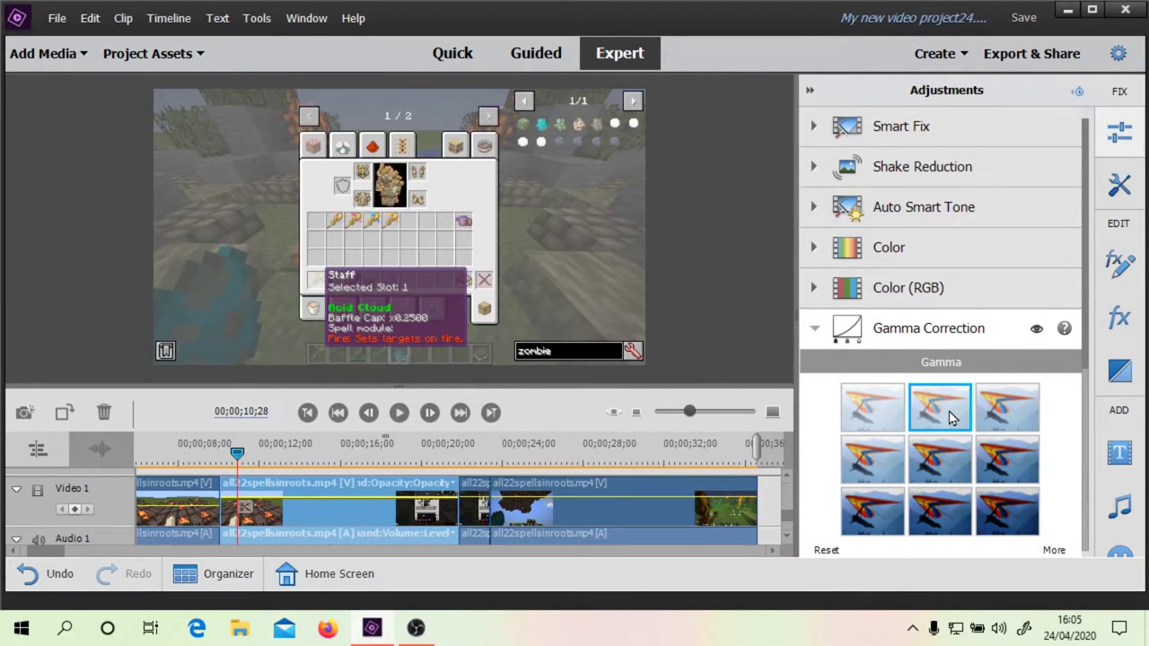
left_click(1004, 415)
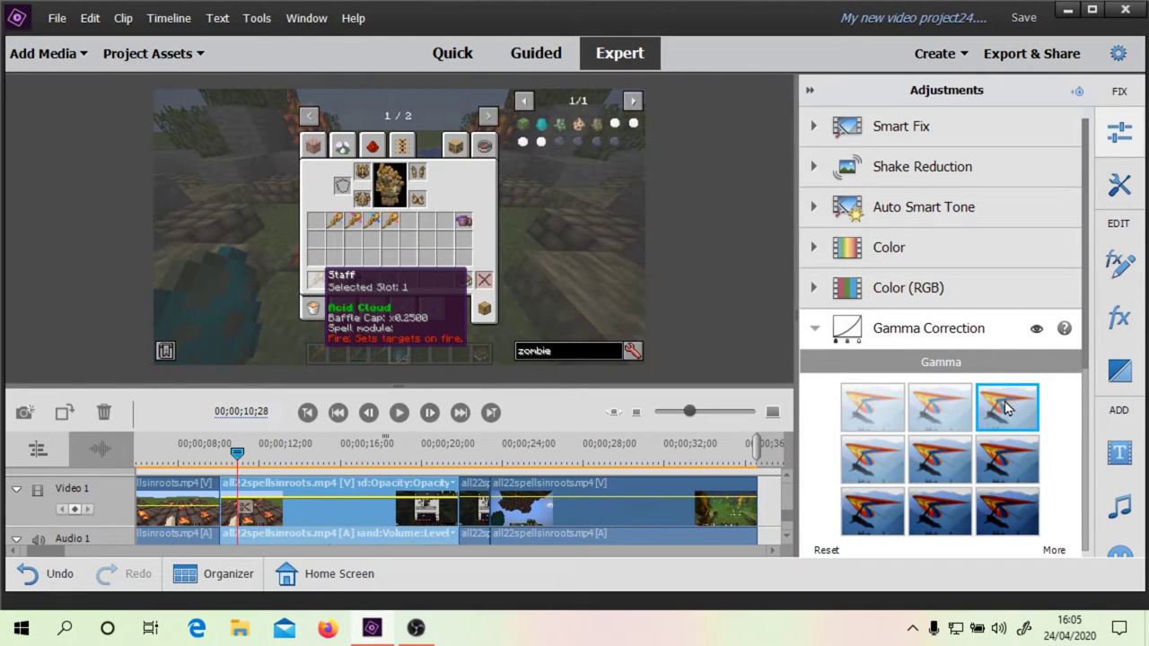
left_click(815, 329)
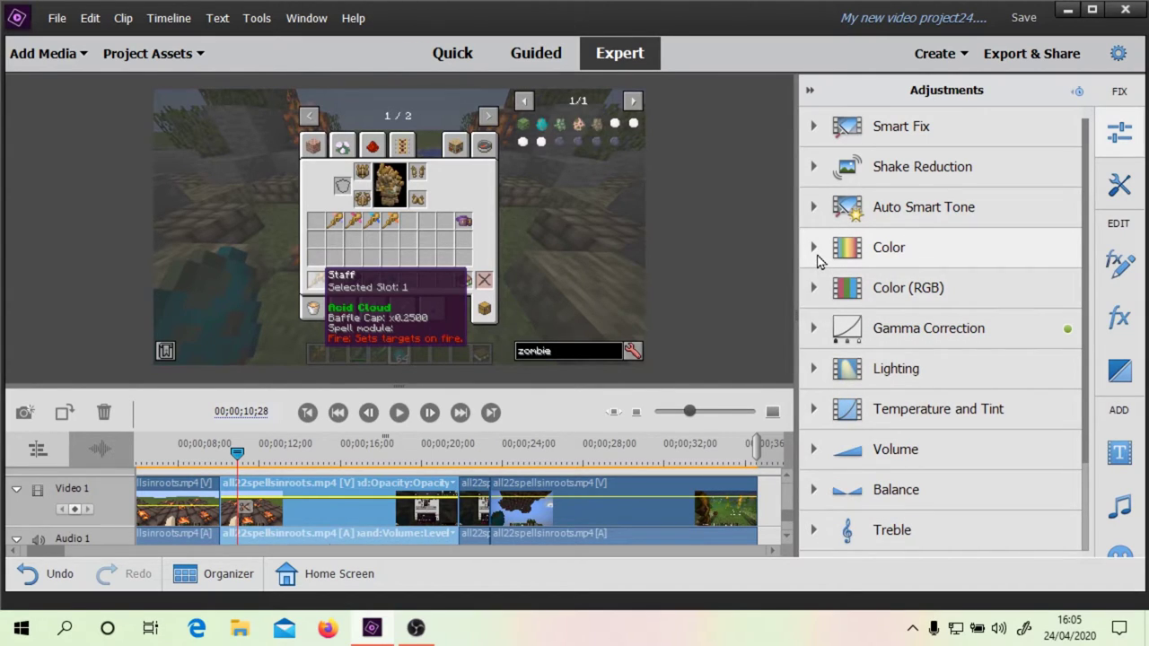
Expand Temperature and Tint and try several bottom-row temperature presets on the clip
left_click(815, 411)
left_click(941, 505)
left_click(877, 506)
left_click(886, 543)
left_click(954, 551)
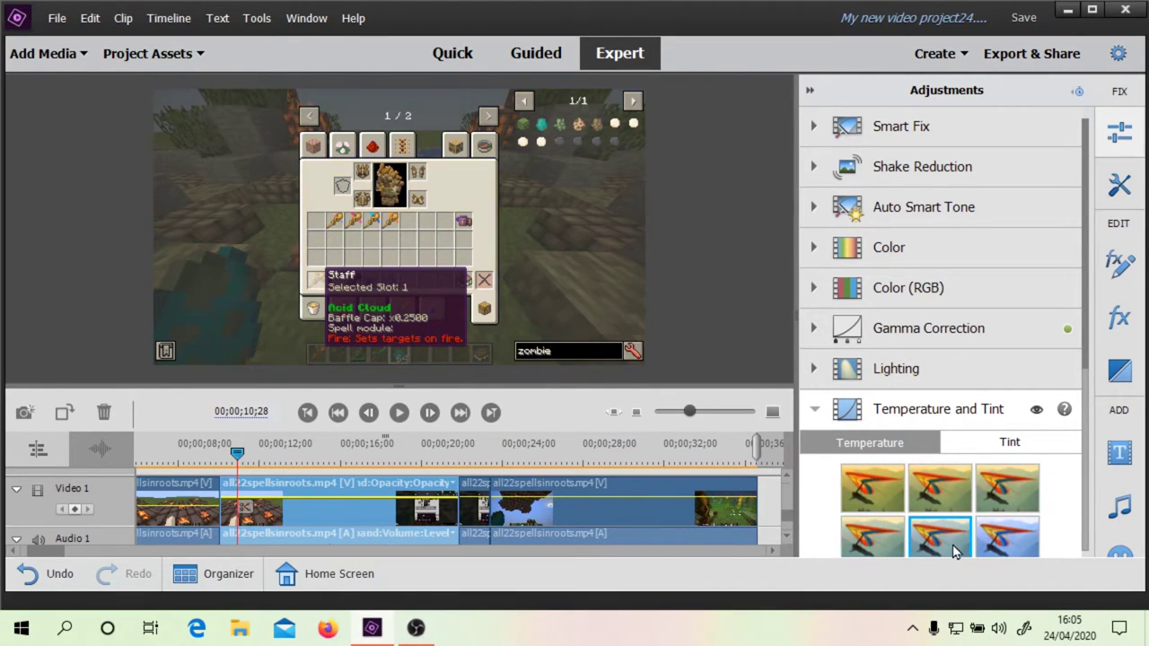
left_click_drag(1084, 369, 1087, 505)
Compare the cool, bluer presets and settle on the chosen cool preset
left_click(1011, 359)
left_click(947, 354)
left_click(882, 352)
left_click(880, 286)
left_click(878, 354)
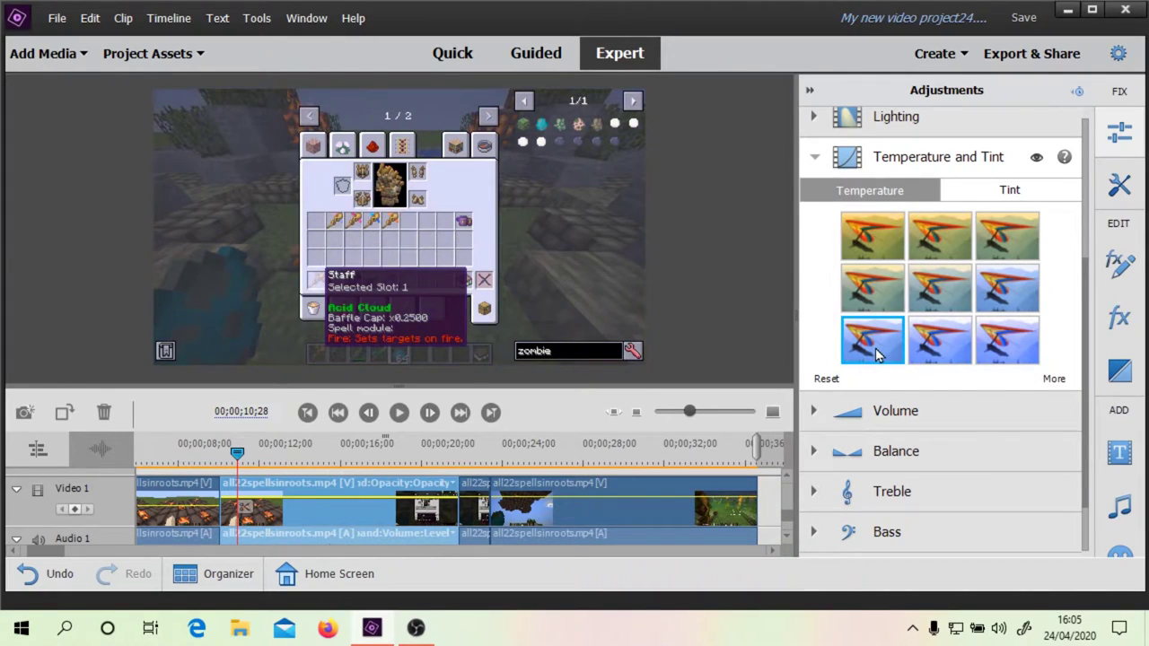
left_click(956, 357)
left_click(1007, 354)
left_click(939, 347)
left_click(863, 346)
Fine-tune Temperature to -47 and Tint to -37, then collapse the options
left_click(1050, 380)
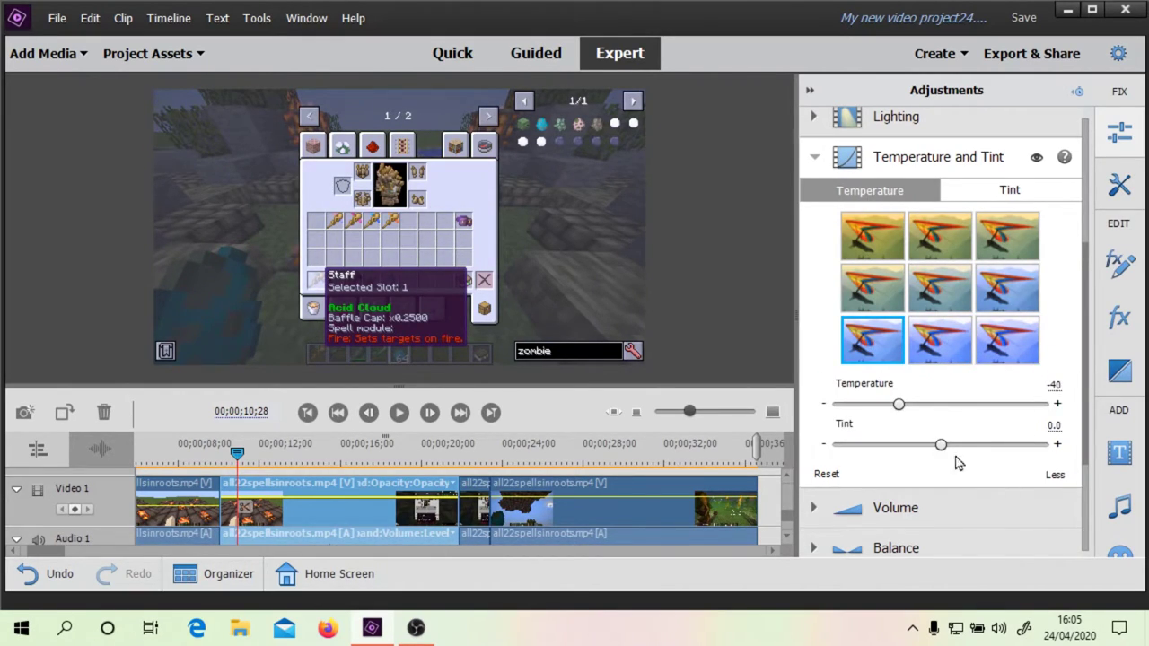
mouse_move(900, 405)
left_mouse_down()
mouse_move(977, 405)
mouse_move(909, 407)
mouse_move(895, 418)
left_mouse_up()
left_click_drag(950, 458, 901, 460)
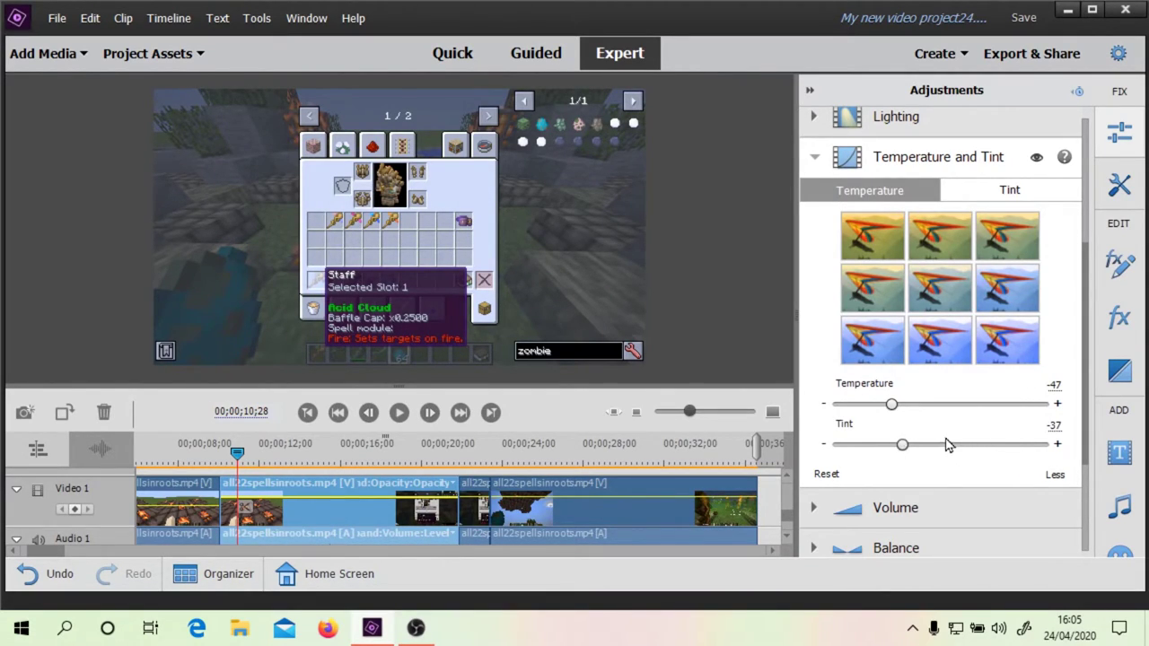
left_click(821, 157)
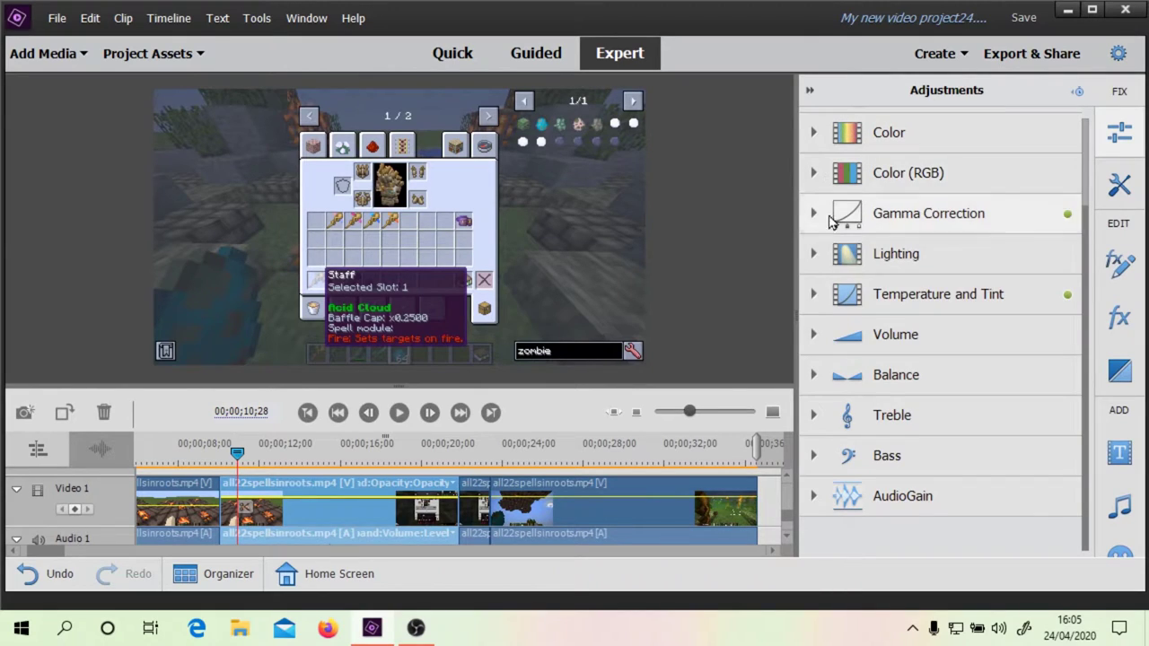
Apply the milder Lighting Contrast preset to the clip, then move to about 20 seconds
left_click(813, 255)
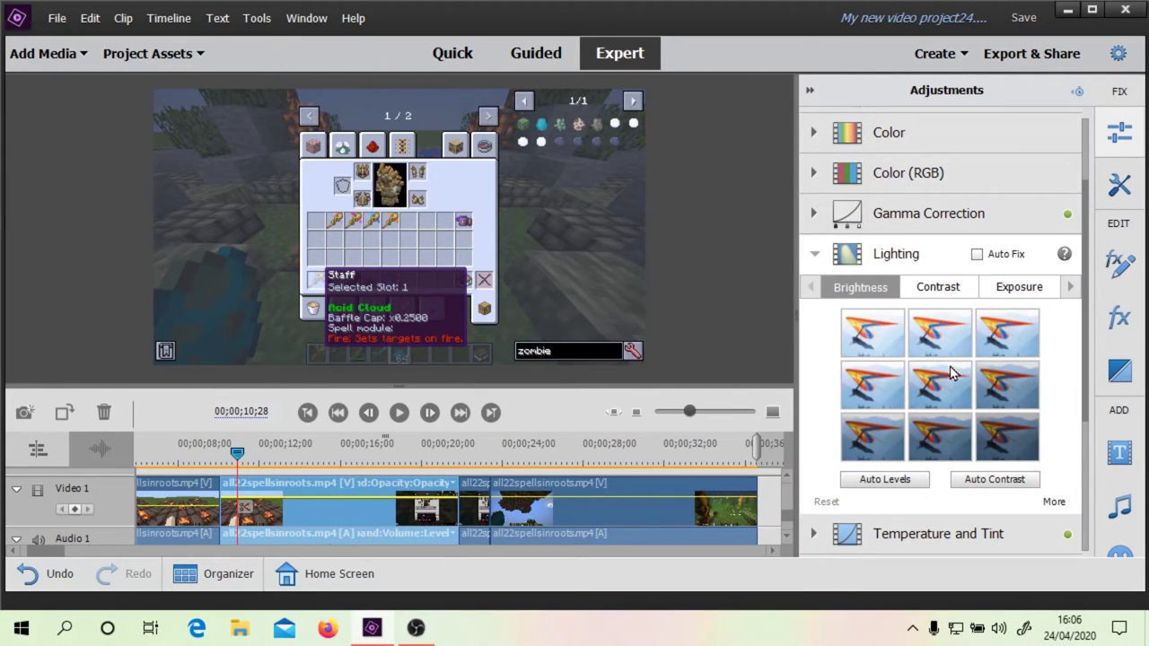
left_click(948, 294)
left_click(879, 350)
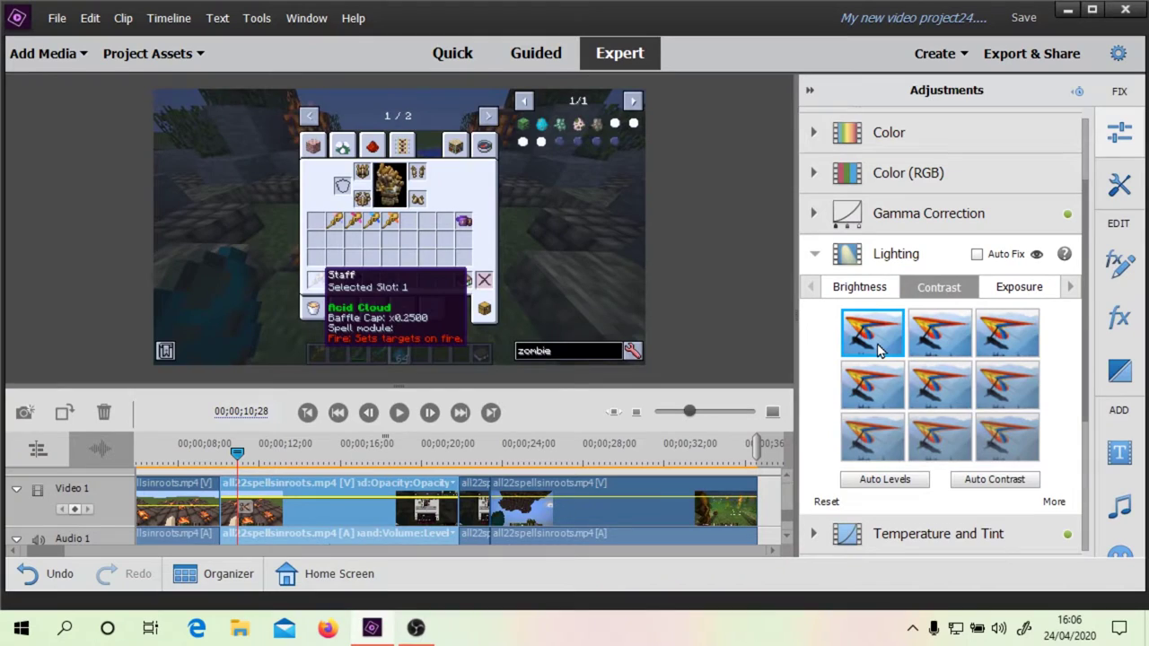
left_click(965, 350)
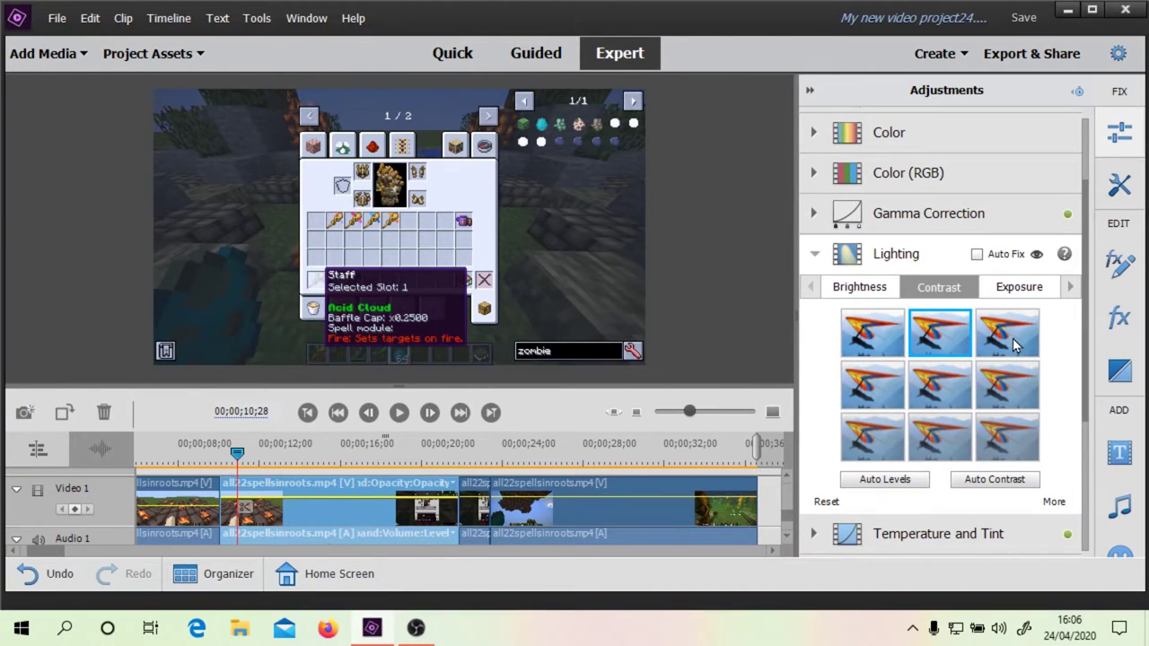
left_click(887, 348)
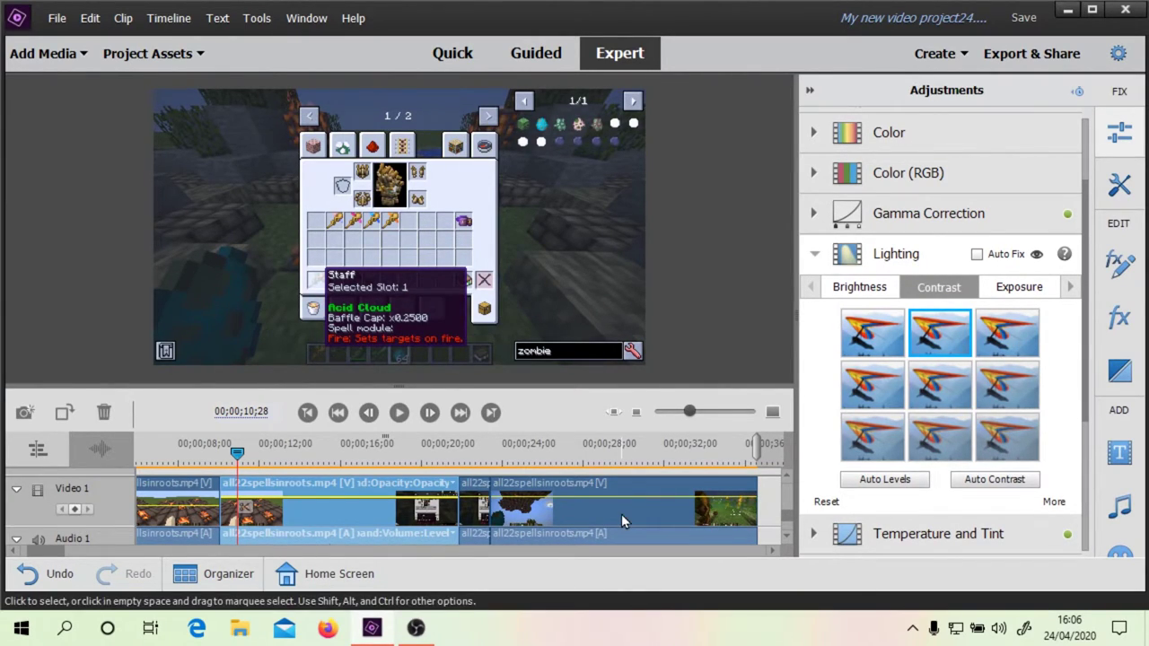
left_click_drag(237, 452, 438, 458)
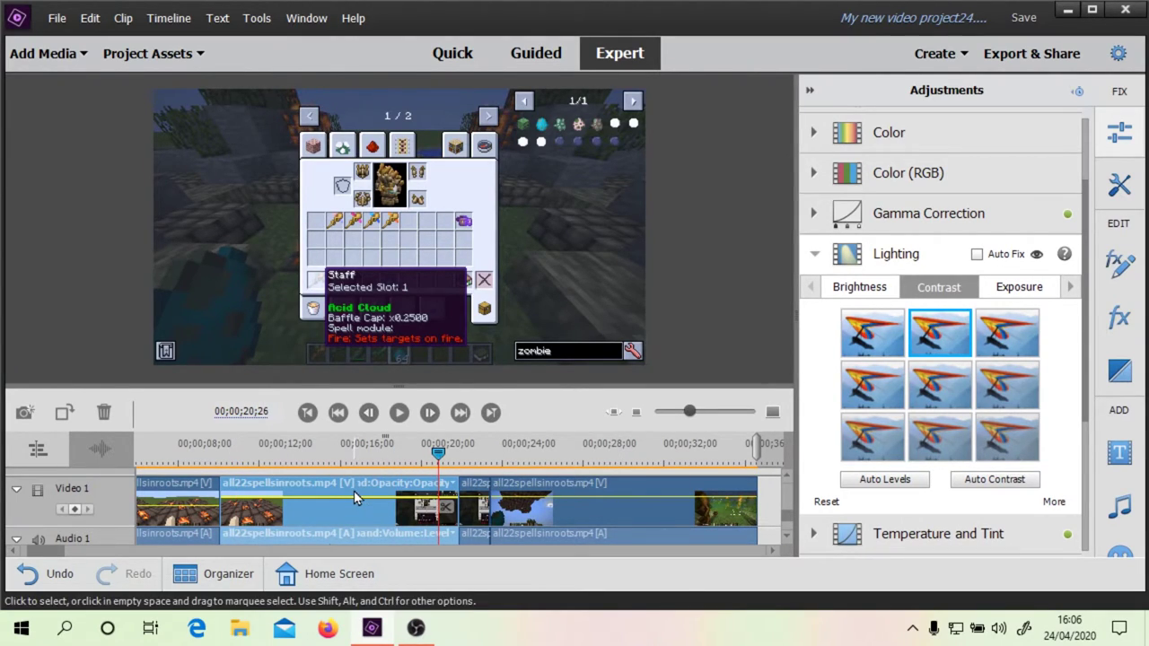
Scrub the playhead around 20–22 seconds, settling back at 00;00;19;01
left_click_drag(438, 458, 462, 460)
left_click_drag(455, 469, 402, 471)
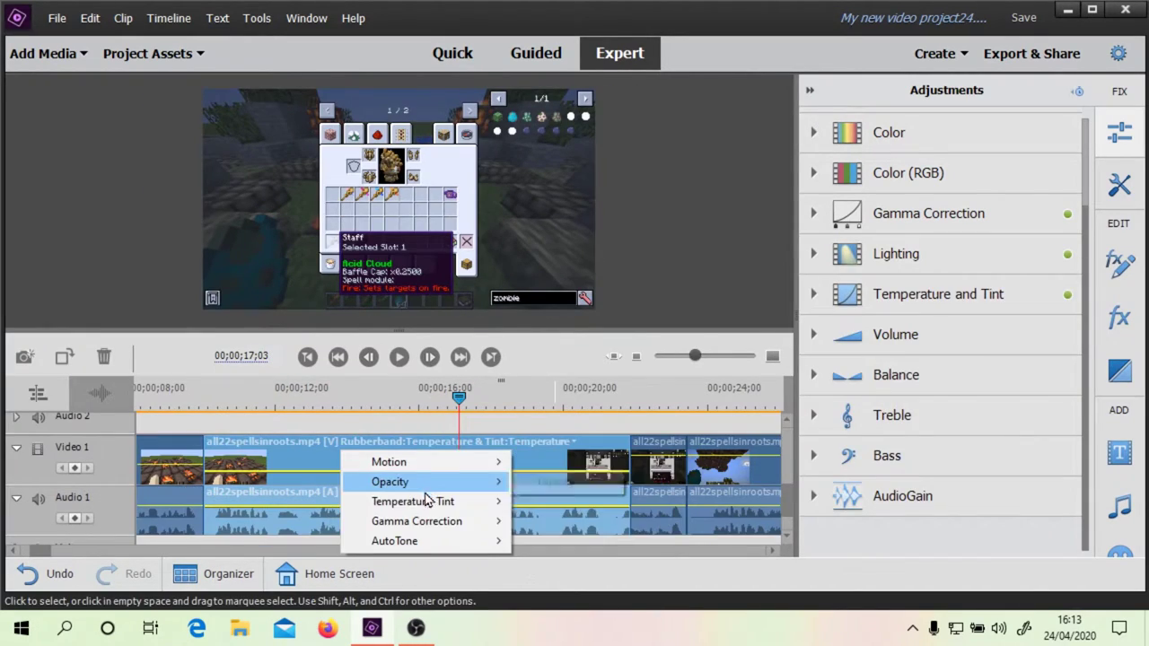
mouse_move(438, 531)
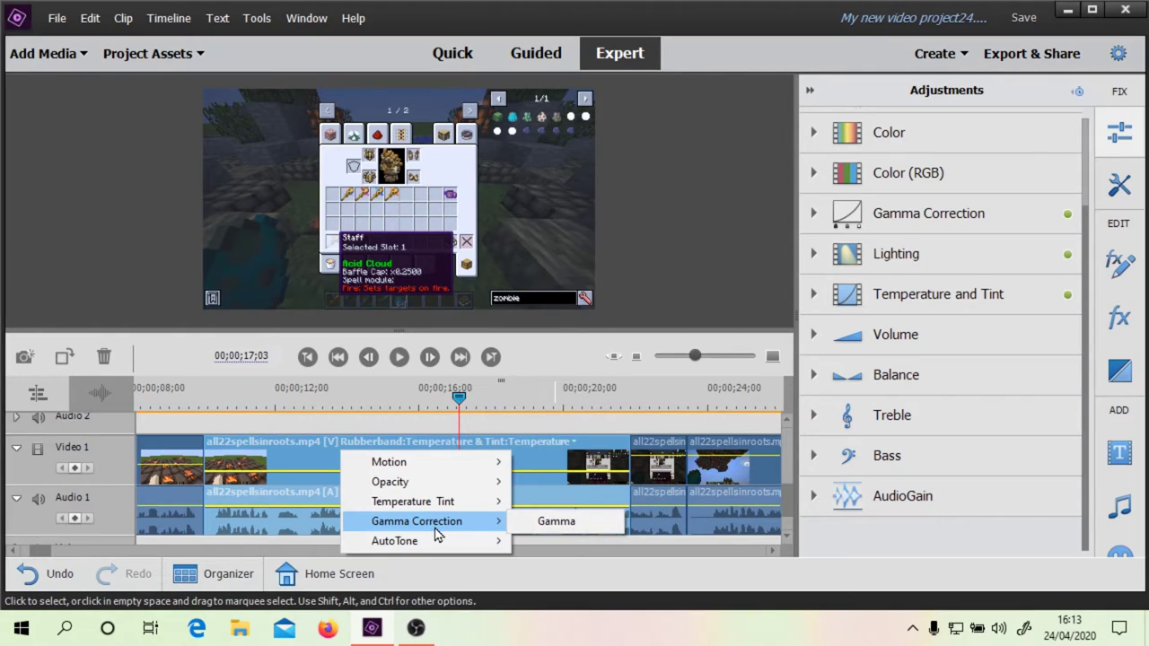
left_click(440, 424)
Inspect the long clip's and following short clip's adjustments with the playhead near 21 seconds
left_click(451, 471)
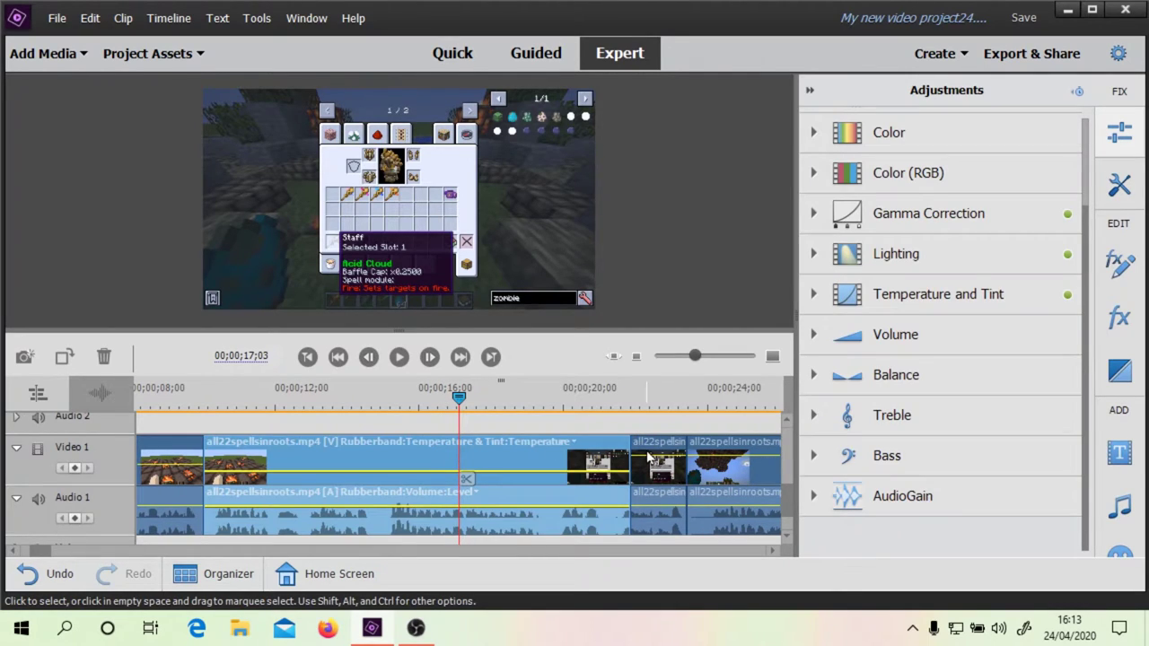
left_click(546, 465)
left_click(600, 474)
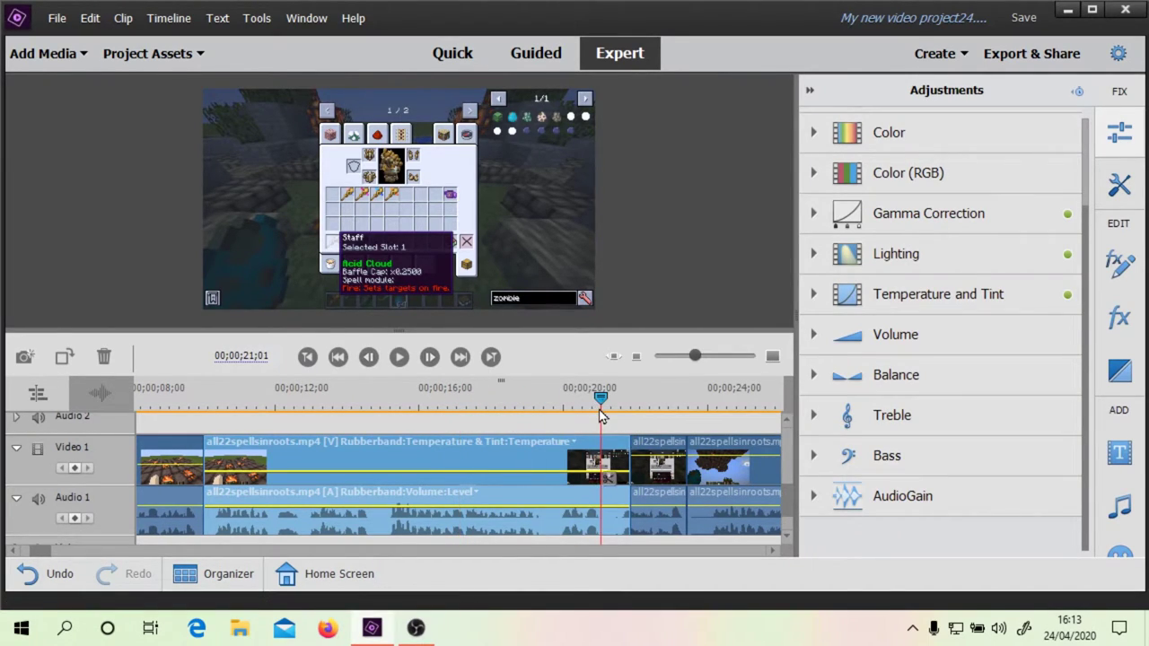
left_click(654, 456)
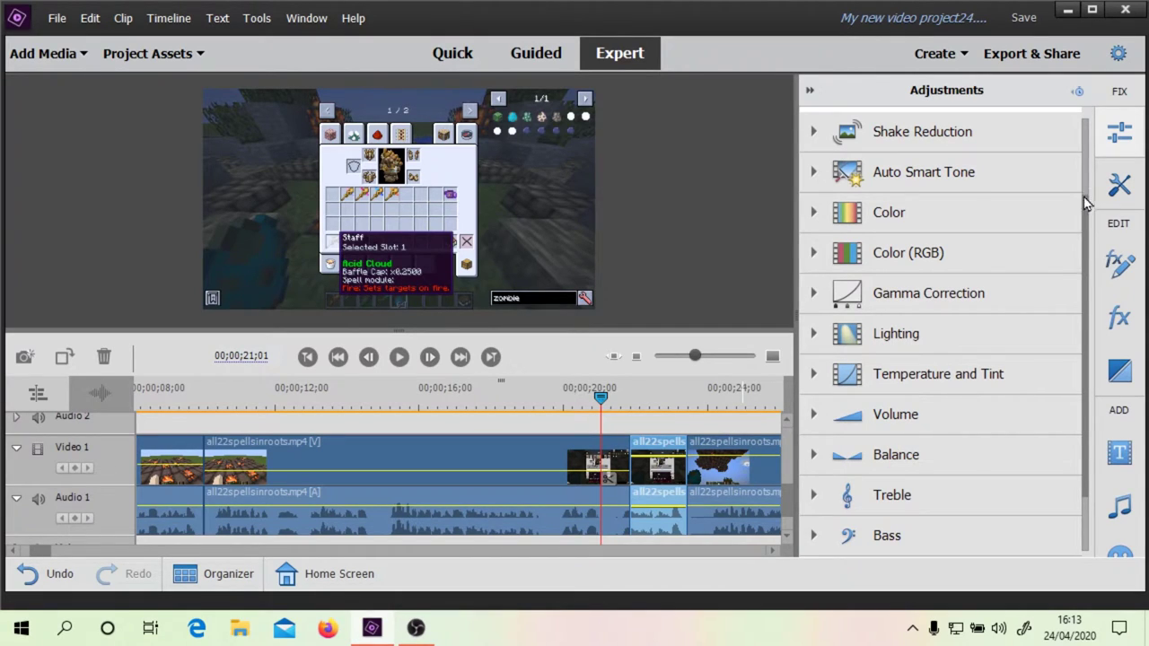
left_click_drag(1084, 220, 1086, 185)
left_click(340, 441)
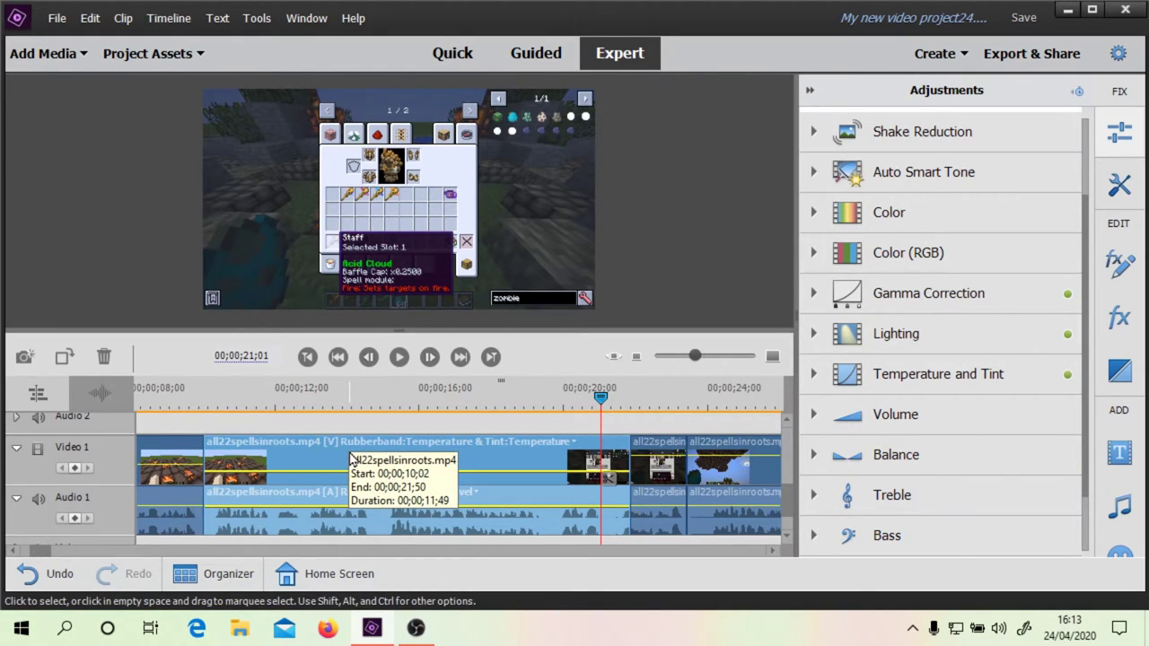
Copy the long gameplay clip and paste its Gamma, Lighting and Temperature/Tint adjustments onto the short clip
right_click(349, 453)
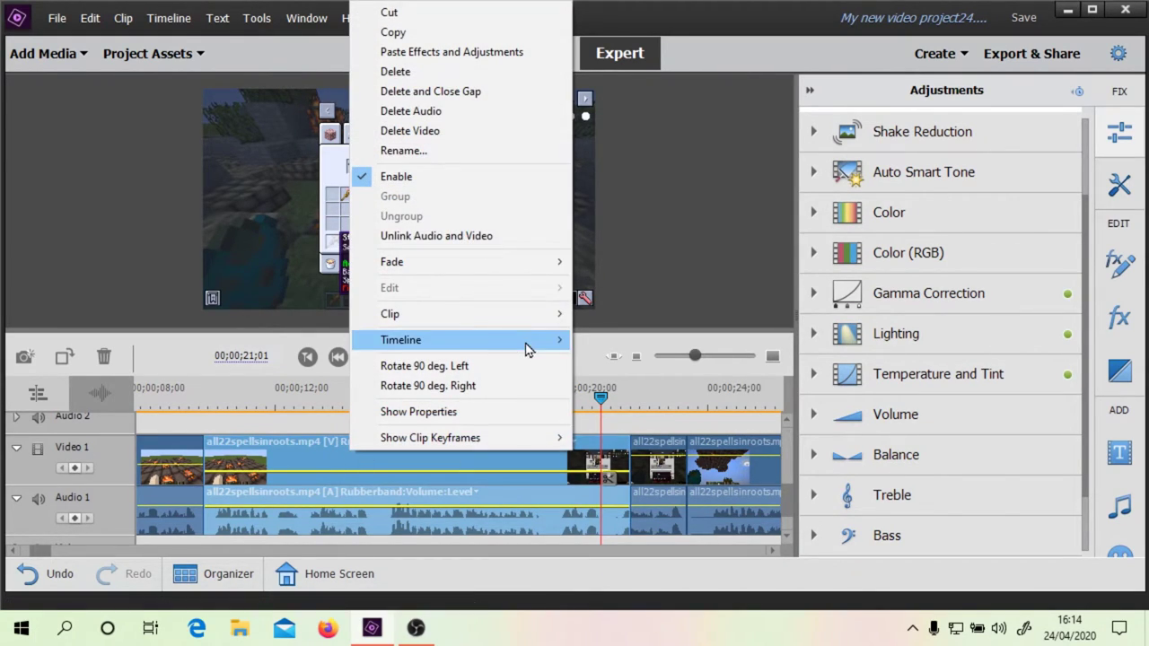
left_click(410, 34)
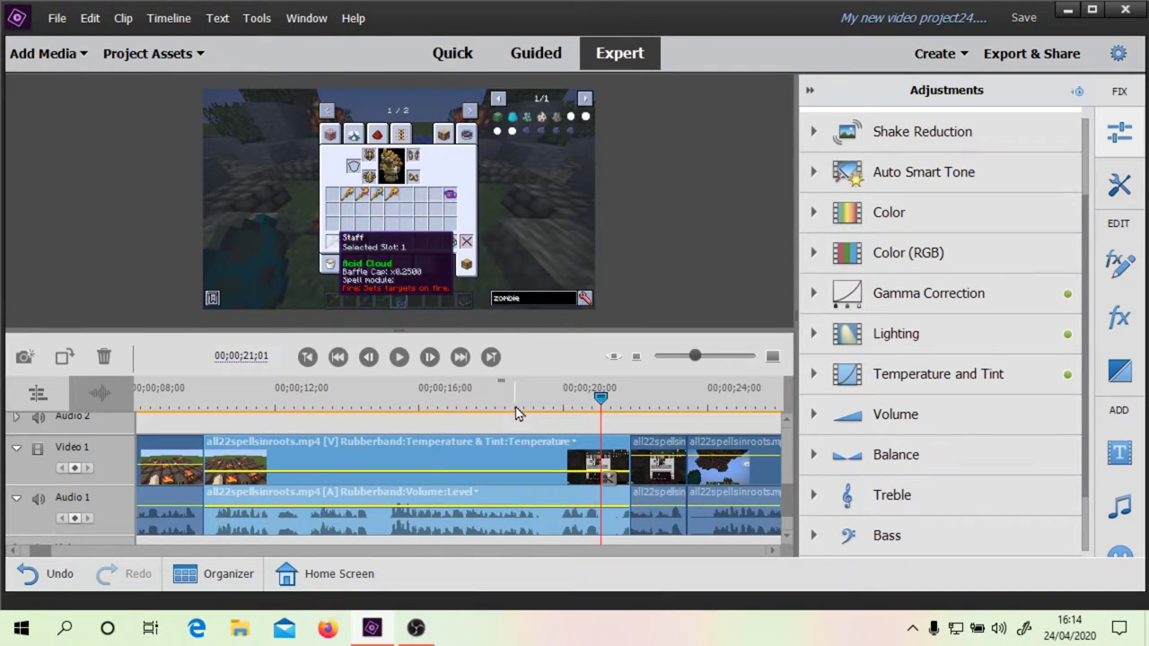
left_click(662, 446)
right_click(662, 448)
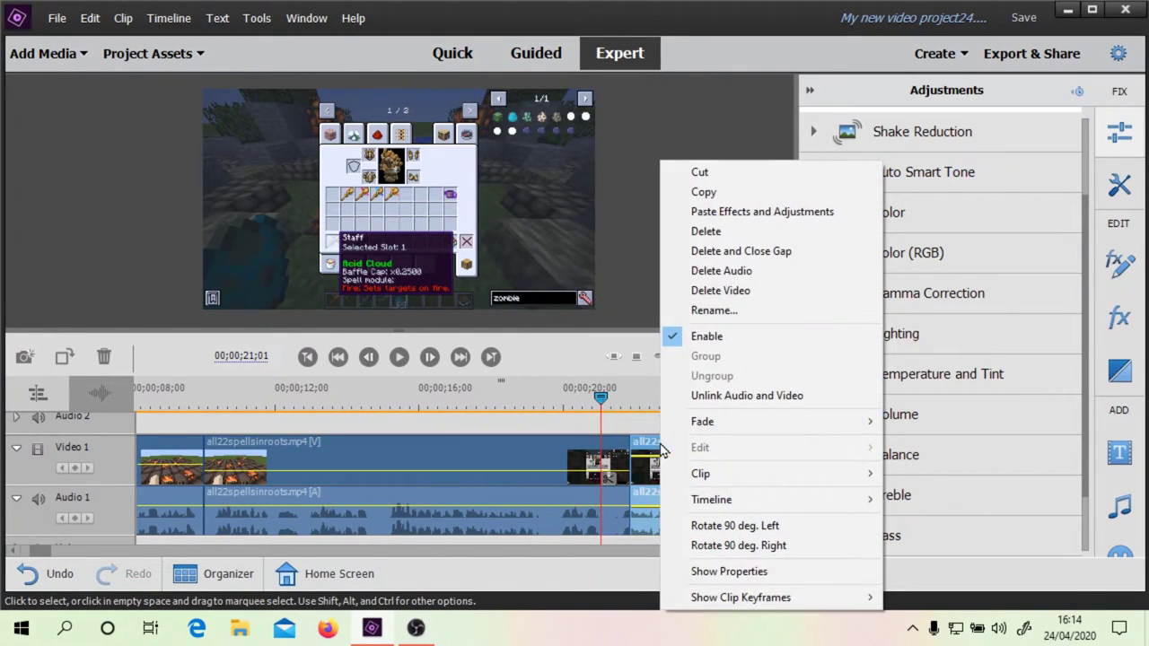
left_click(744, 212)
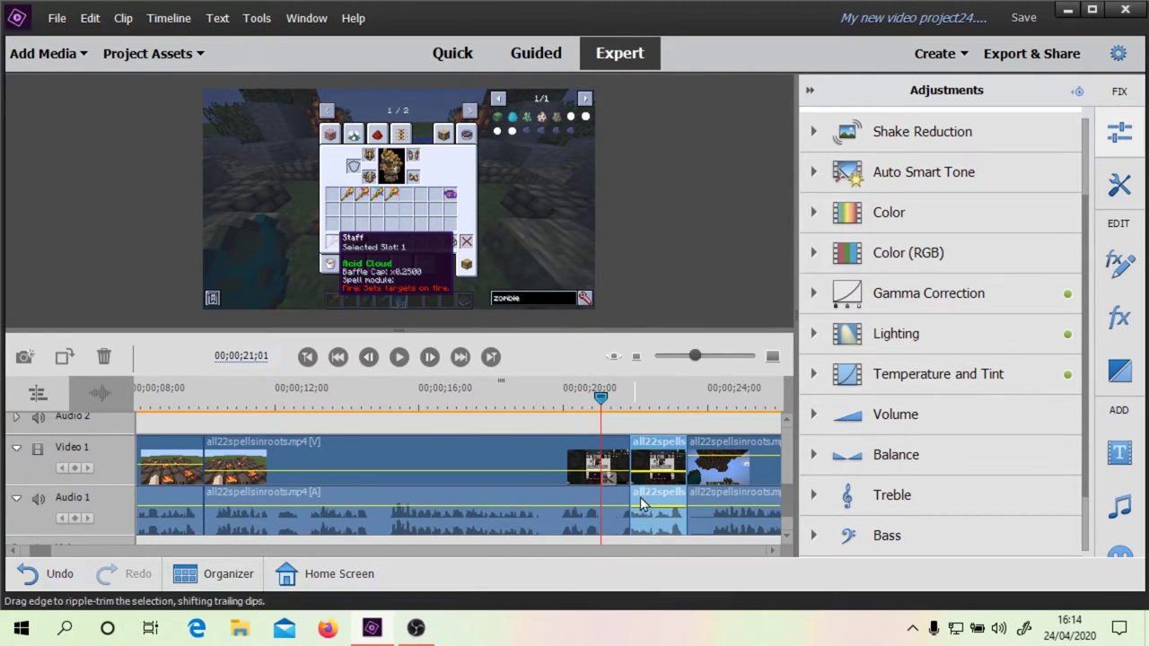
Expand the short clip's Gamma Correction to show Gamma at 8 and scrub to preview
left_click(814, 296)
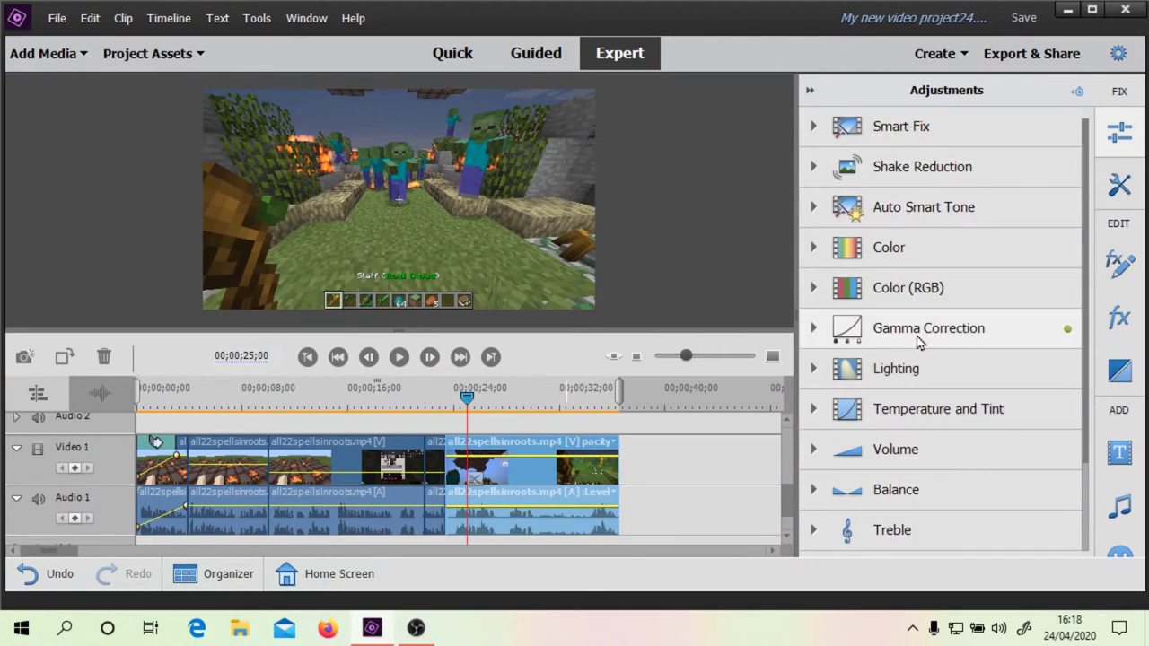
left_click(813, 329)
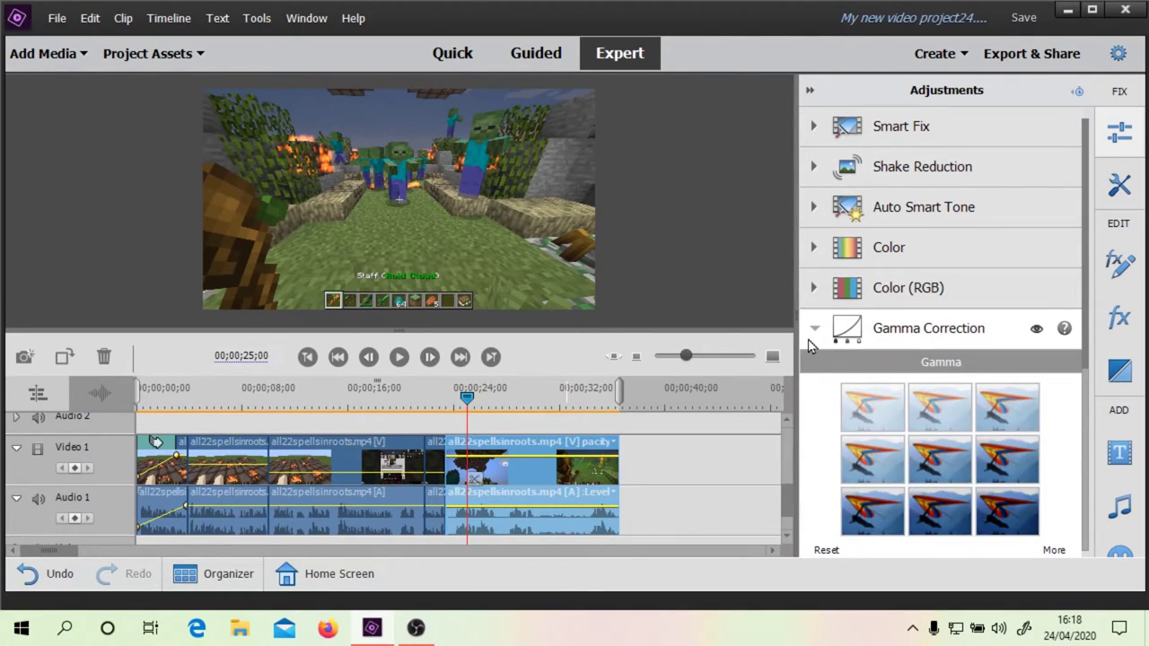
left_click(1052, 550)
scroll(1068, 490, "down", 5)
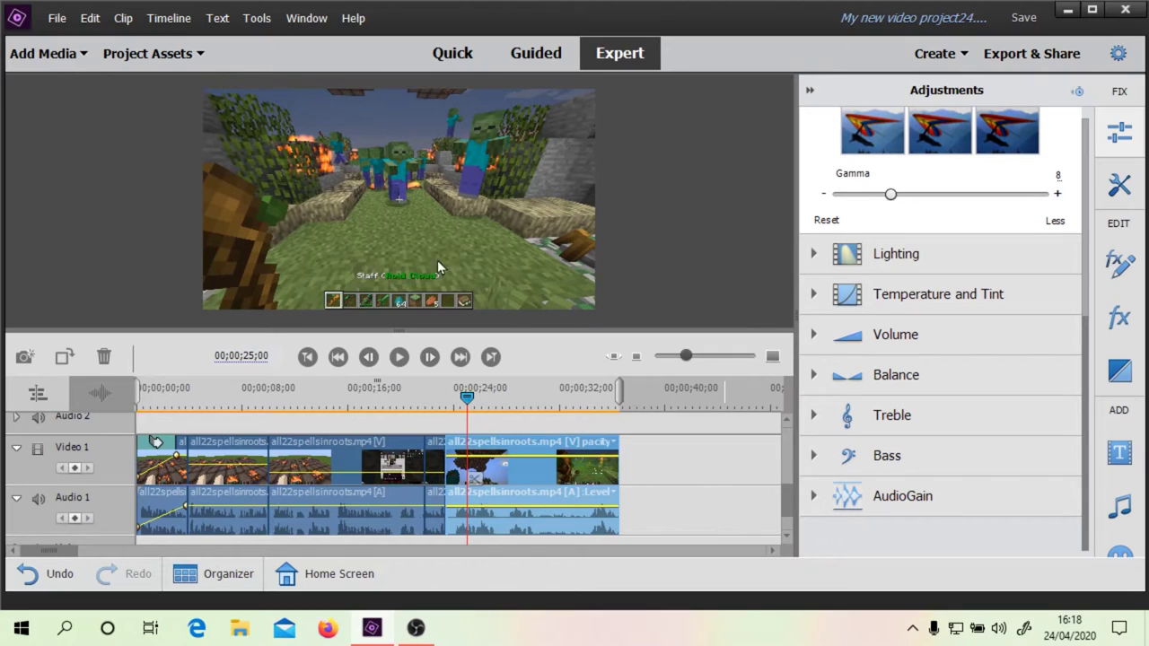
mouse_move(461, 409)
left_mouse_down()
mouse_move(521, 406)
mouse_move(449, 406)
left_mouse_up()
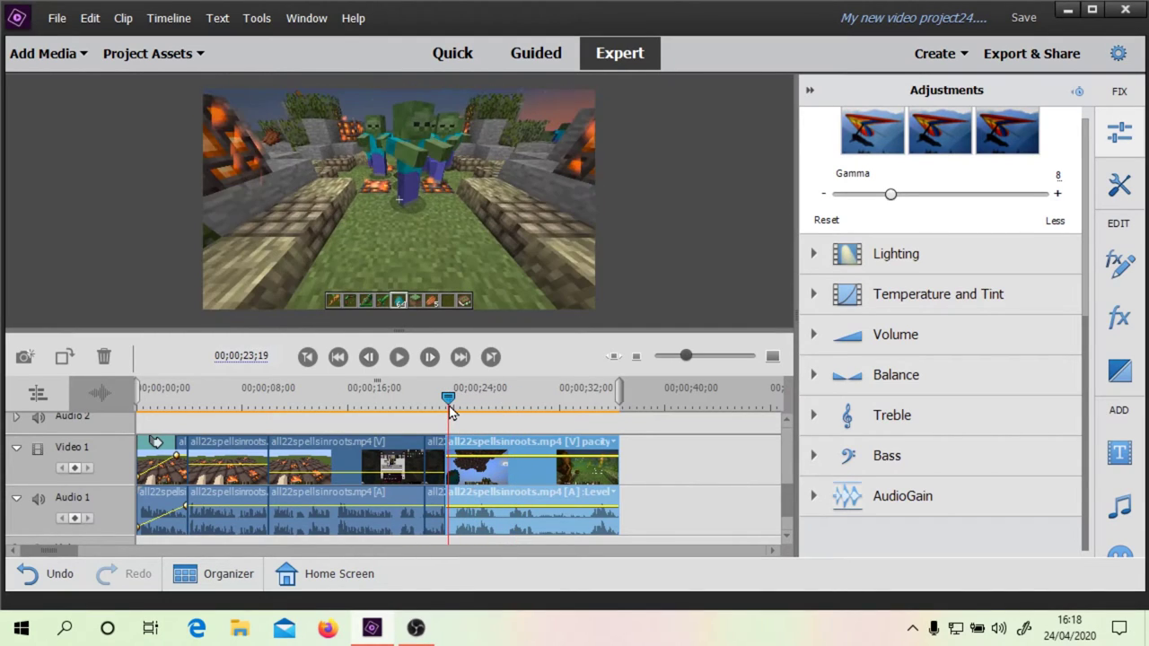
Show the Effects panel's video effects list, including Lens Flare and Write-on
left_click(1120, 332)
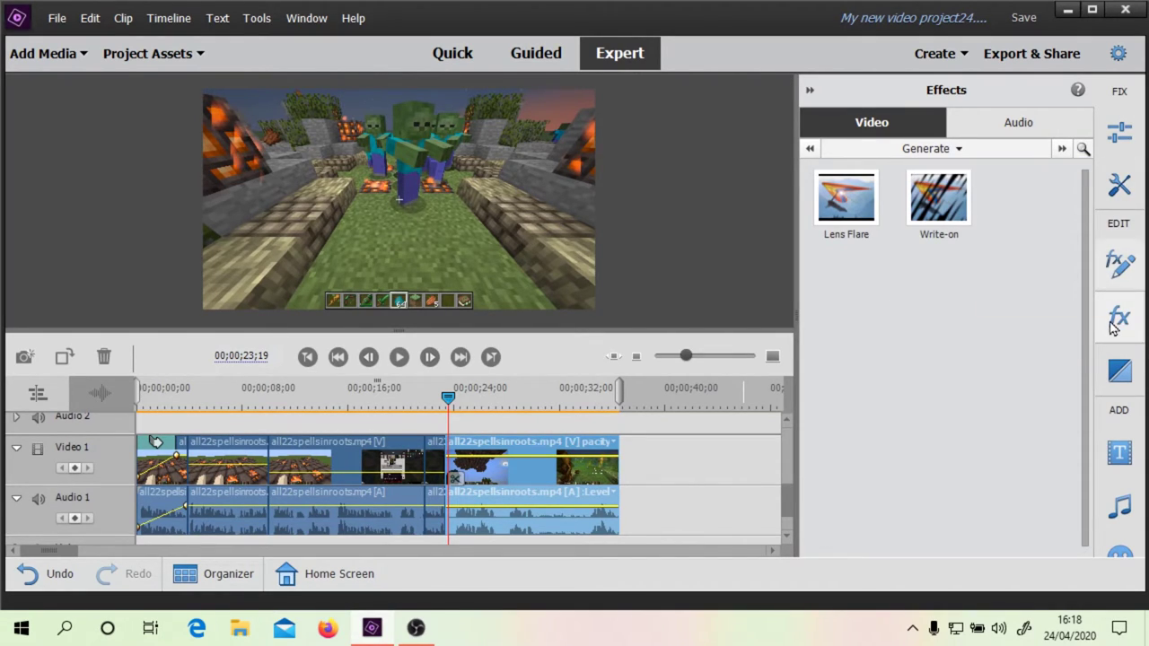
left_click(590, 446)
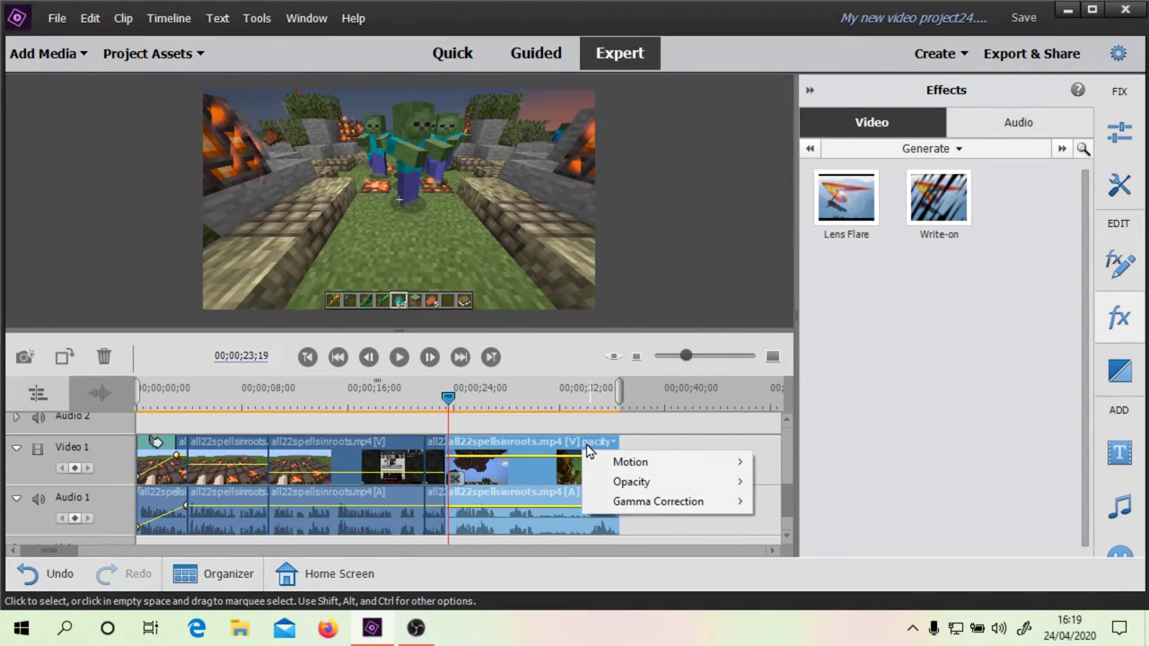
left_click(503, 454)
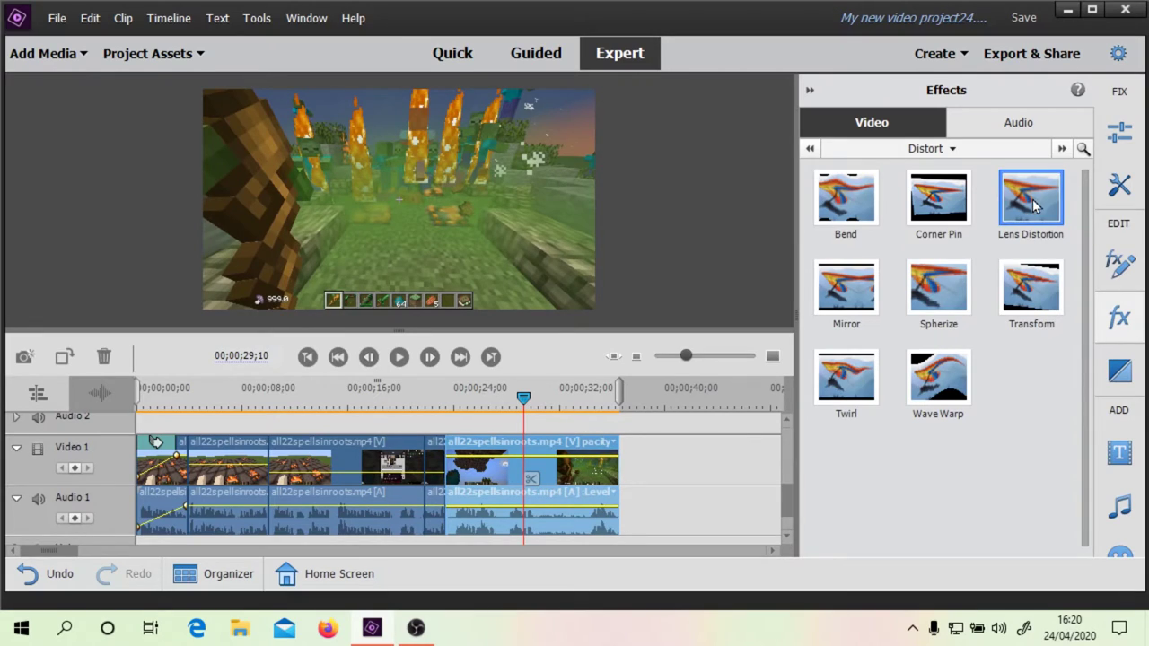
Apply Lens Distortion to the last gameplay clip with Curvature 15, playhead back near 24 seconds
left_click_drag(1033, 206, 537, 462)
left_click_drag(464, 473, 467, 471)
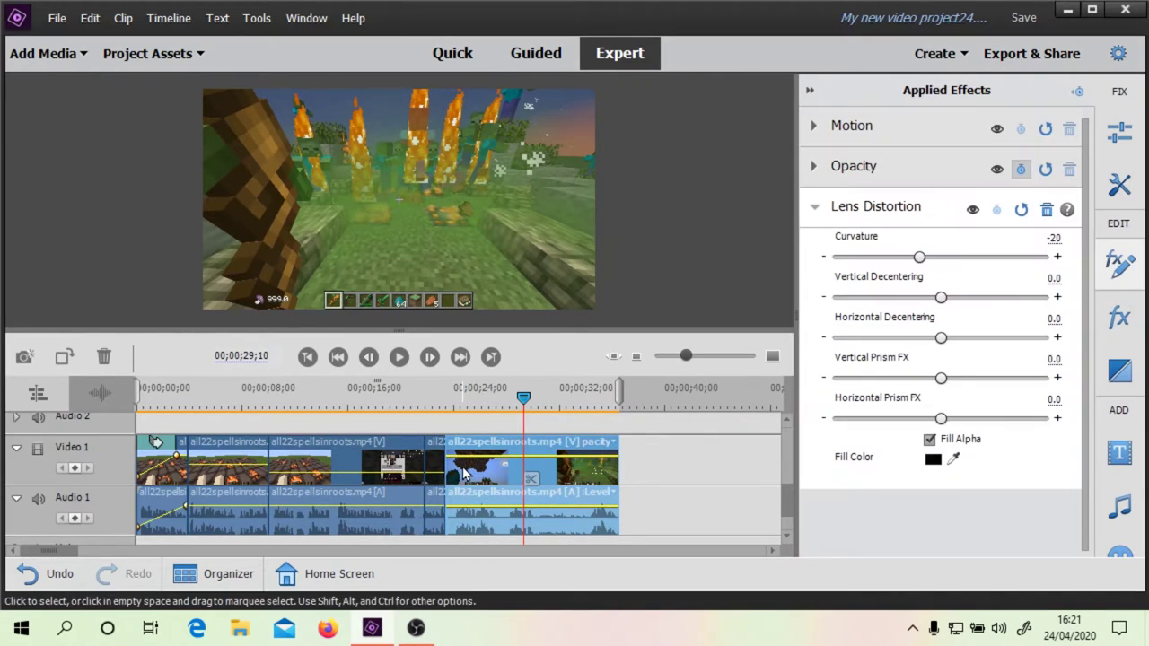
left_click_drag(926, 262, 970, 272)
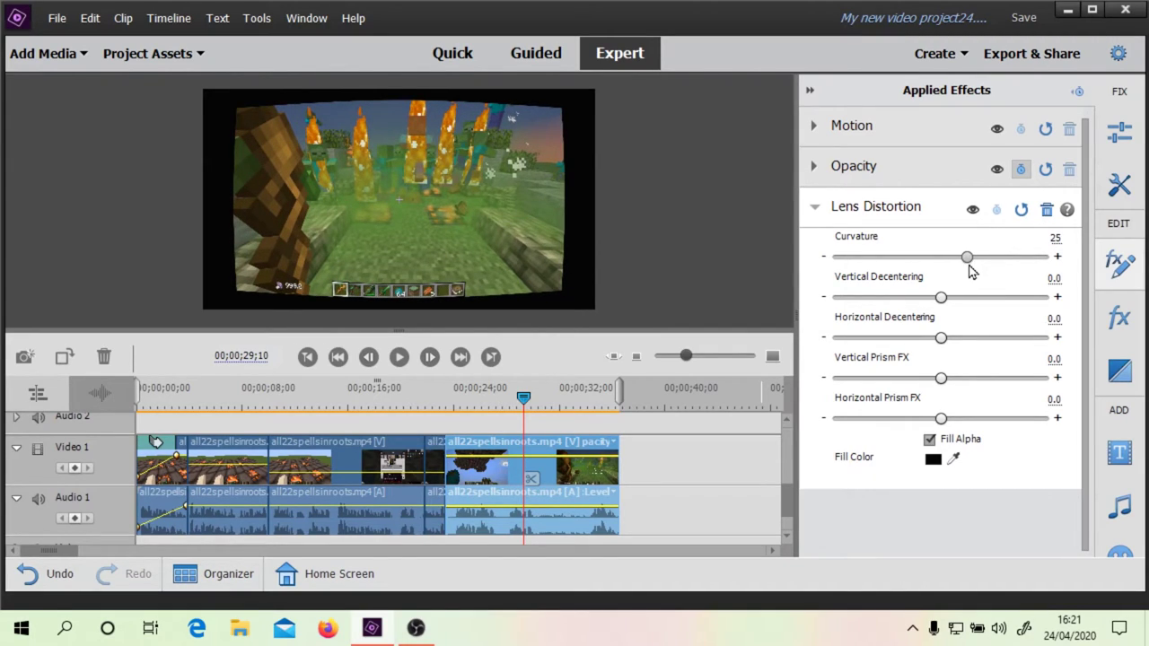
left_click_drag(970, 264, 959, 264)
mouse_move(523, 397)
left_mouse_down()
mouse_move(446, 399)
mouse_move(579, 409)
mouse_move(524, 403)
left_mouse_up()
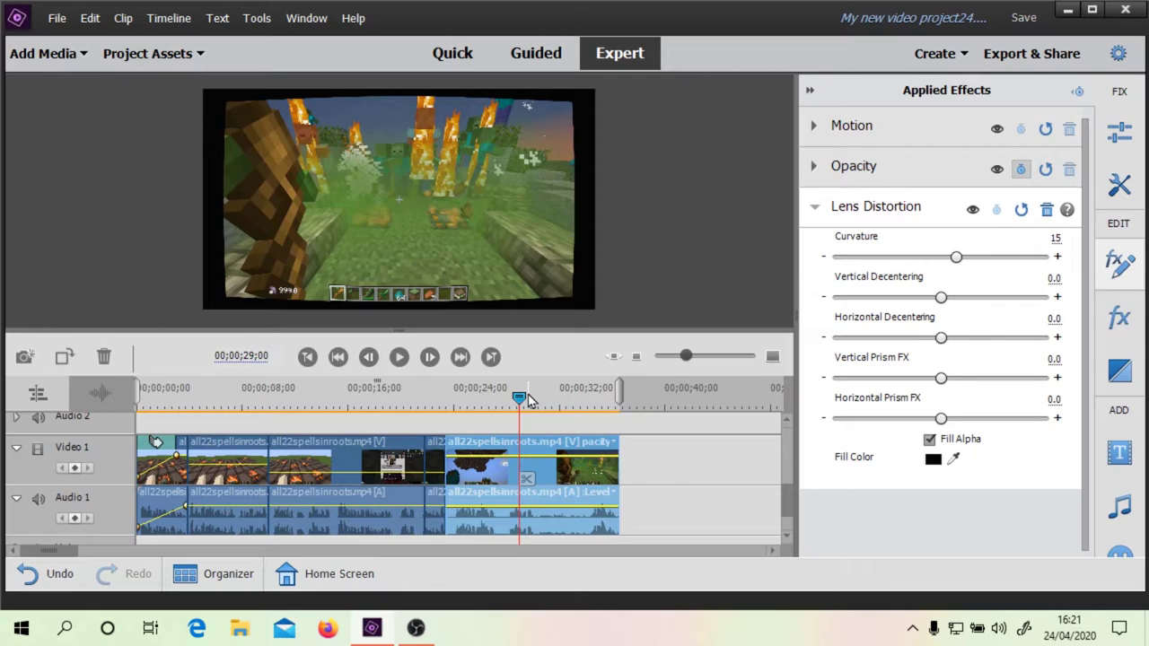
Render the work area and play the lens-distorted clip from about 24 seconds
key("Return")
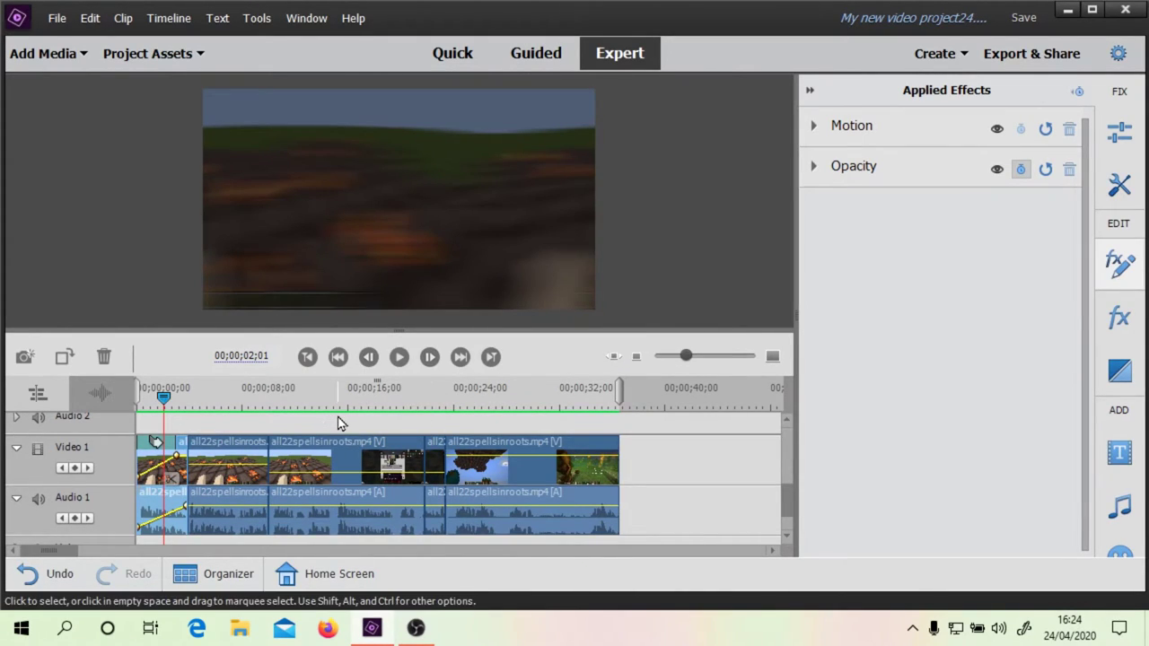
left_click_drag(356, 410, 456, 409)
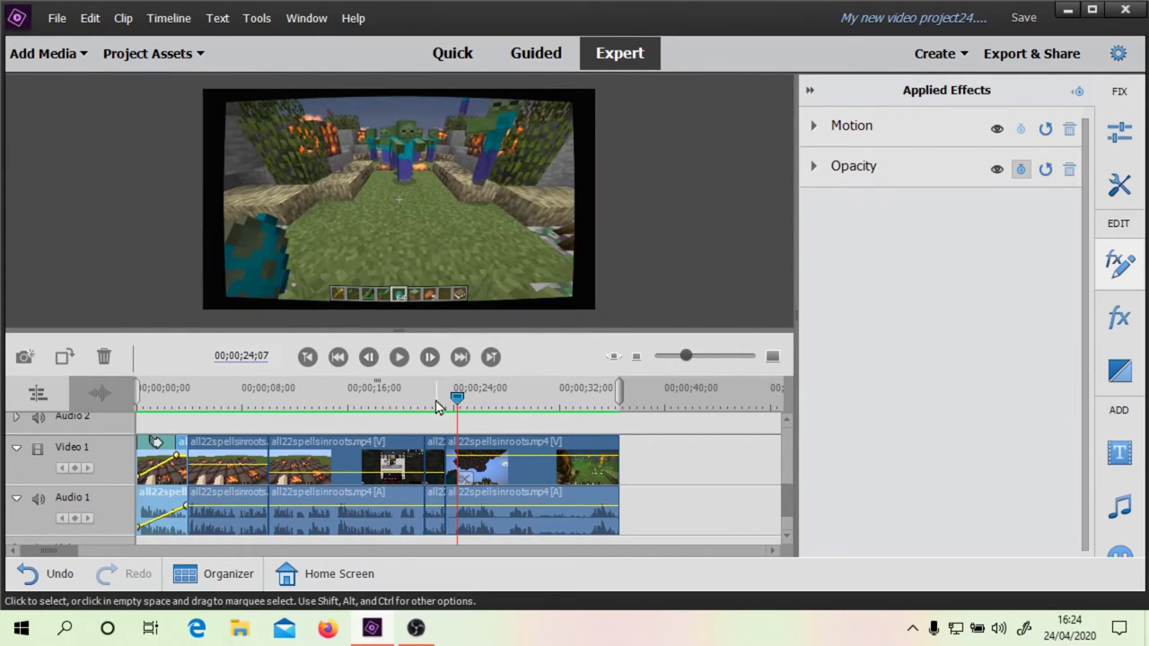
left_click(400, 361)
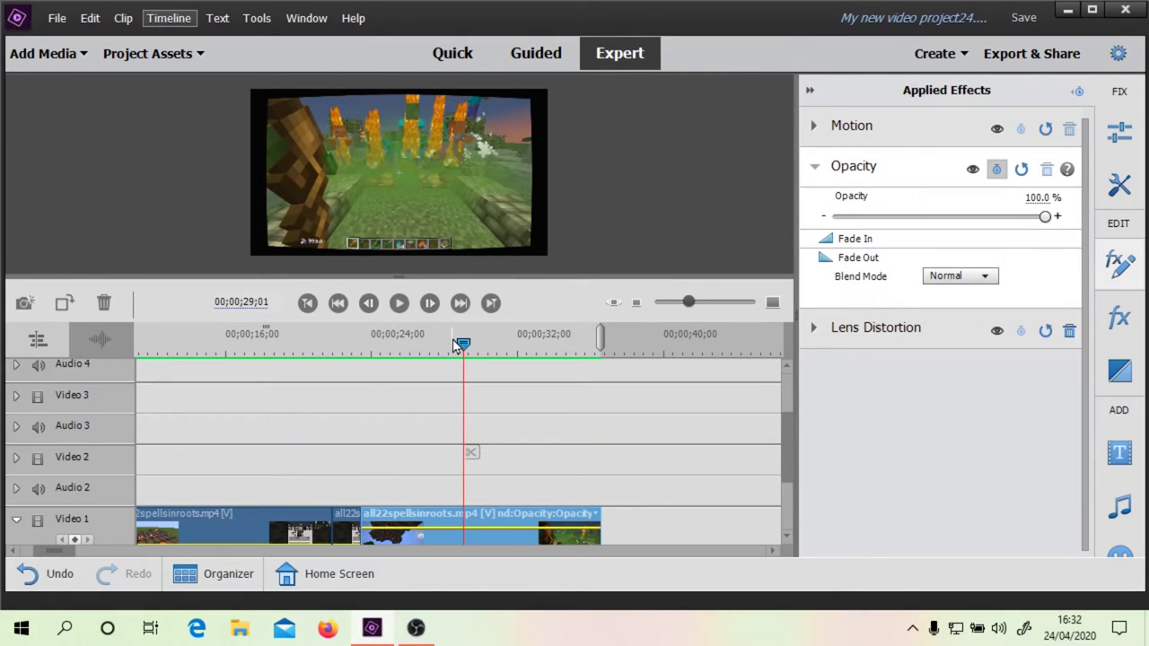
Set the distorted clip's Opacity blend mode to Darker Color
left_click(810, 173)
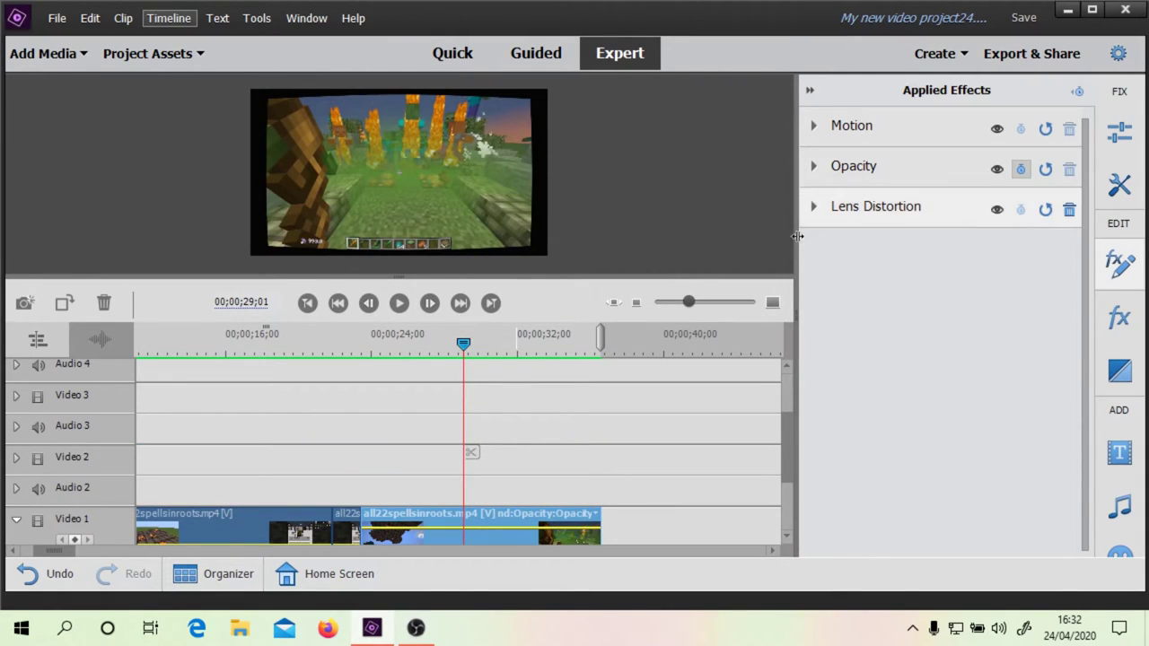
left_click(808, 177)
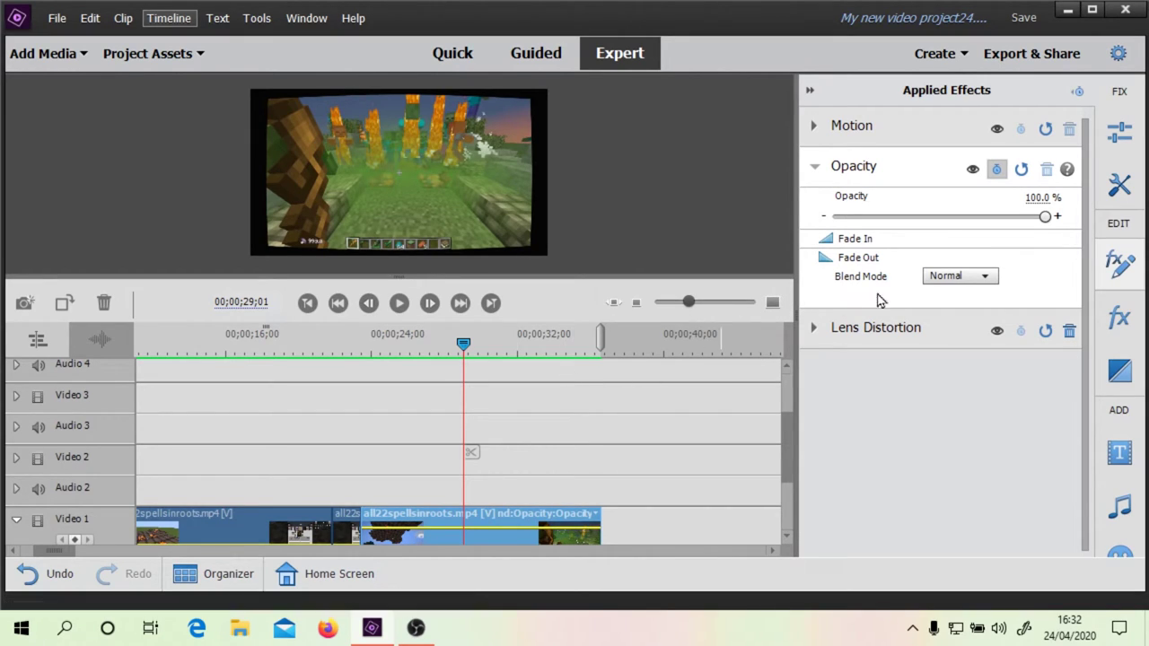
mouse_move(464, 344)
left_mouse_down()
mouse_move(389, 344)
mouse_move(467, 350)
left_mouse_up()
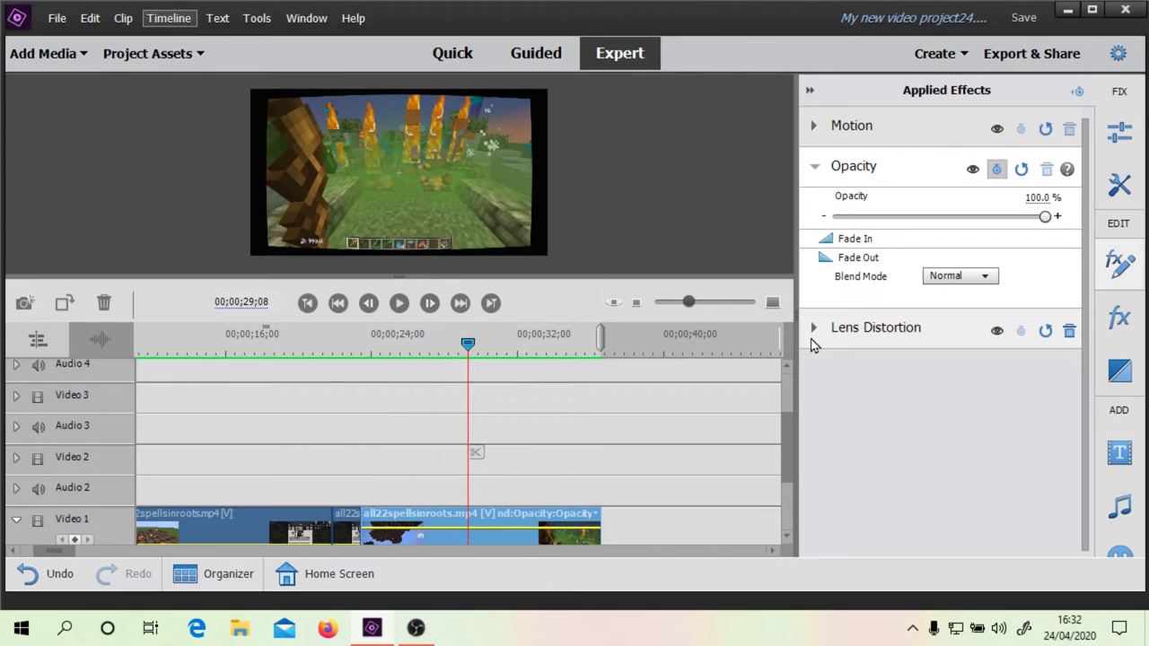
left_click(954, 277)
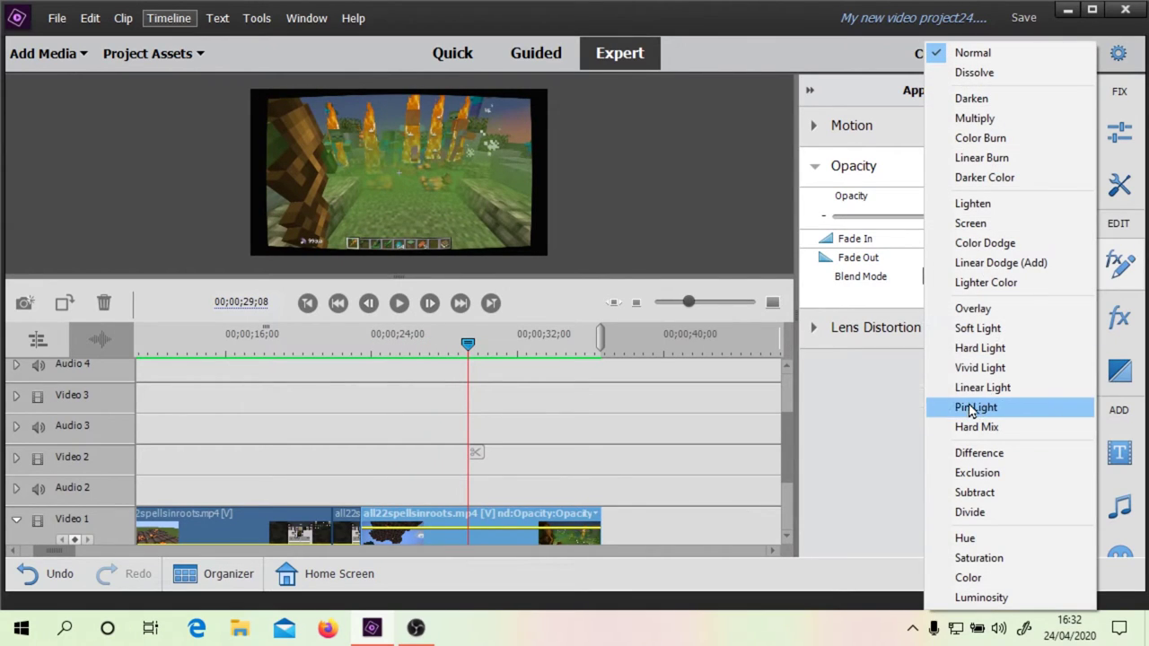
left_click(983, 178)
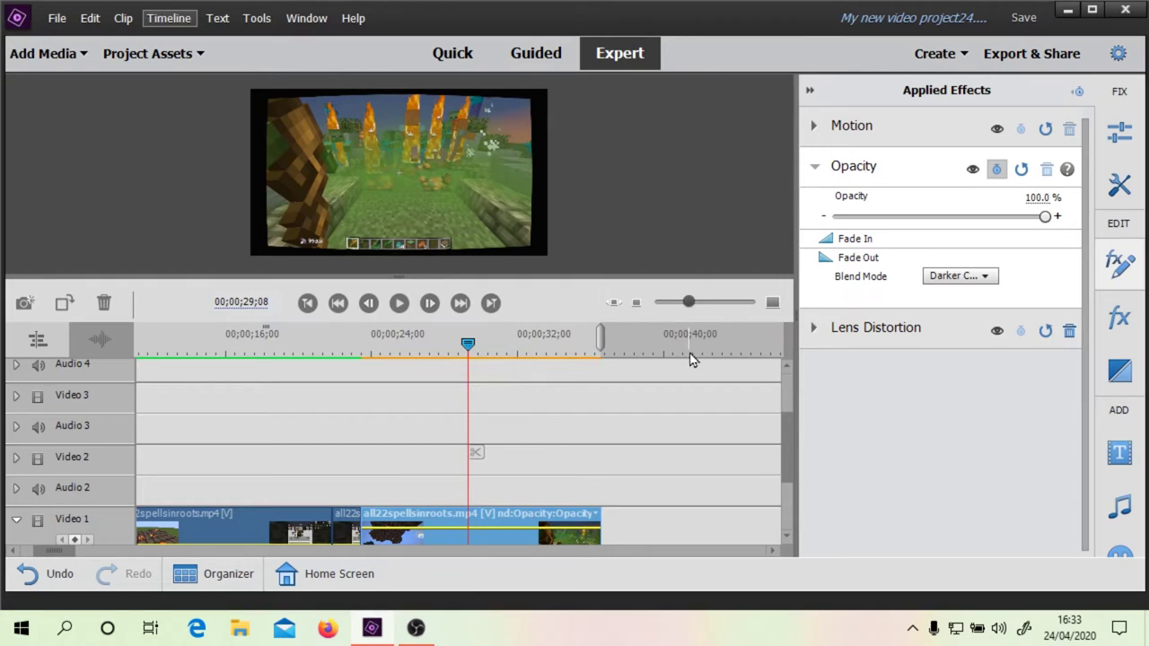
Preview around 30 seconds, try the Difference blend mode, then return it to Normal
left_click(522, 350)
left_click_drag(522, 352, 495, 353)
left_click(964, 279)
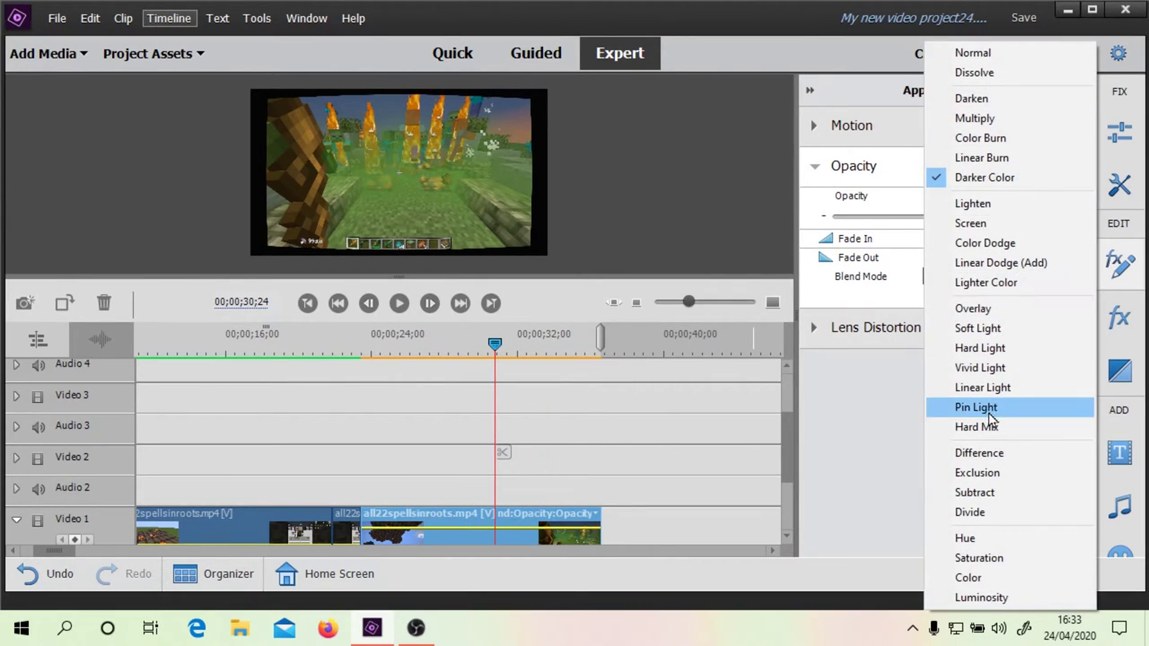
left_click(970, 454)
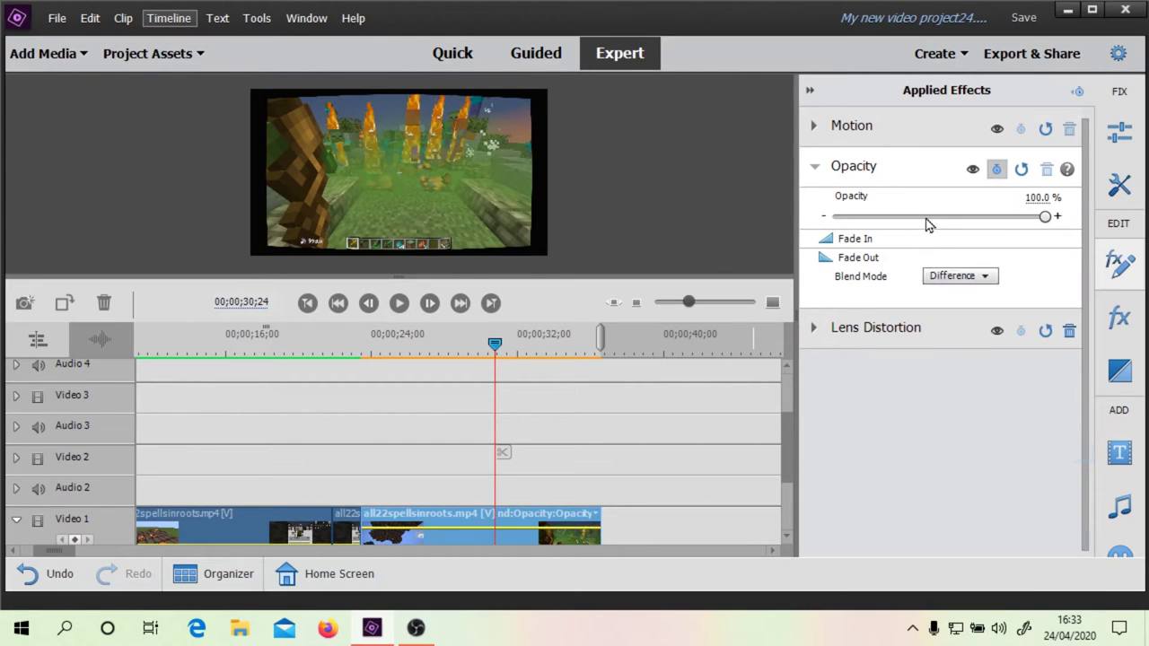
left_click(959, 276)
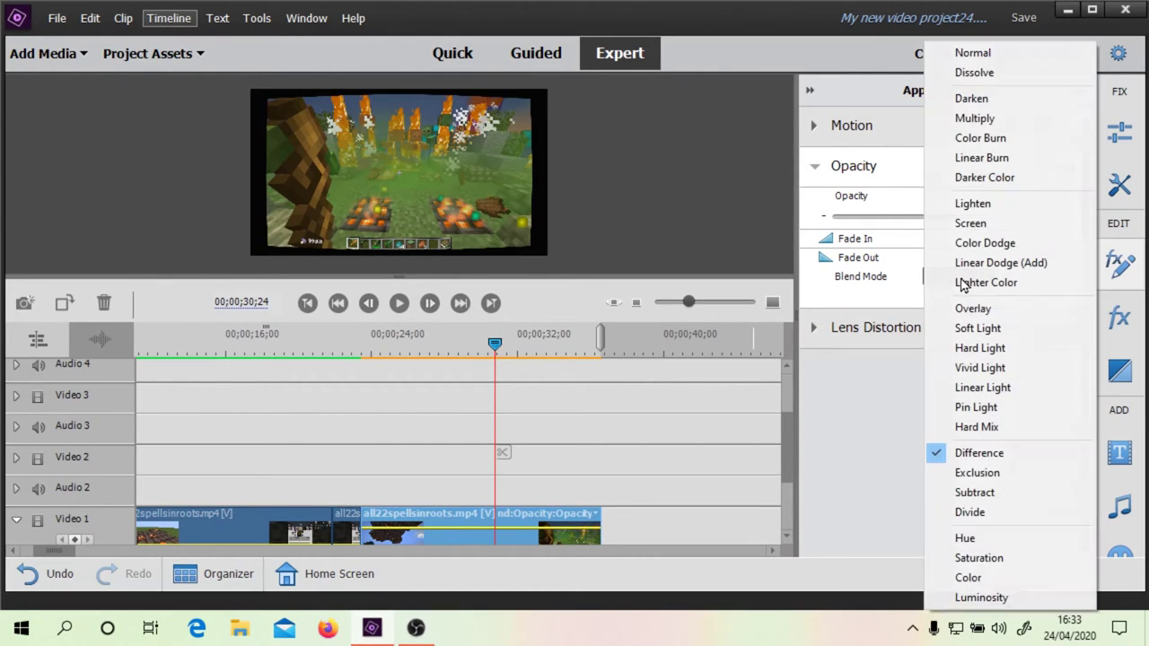
left_click(972, 52)
left_click(169, 18)
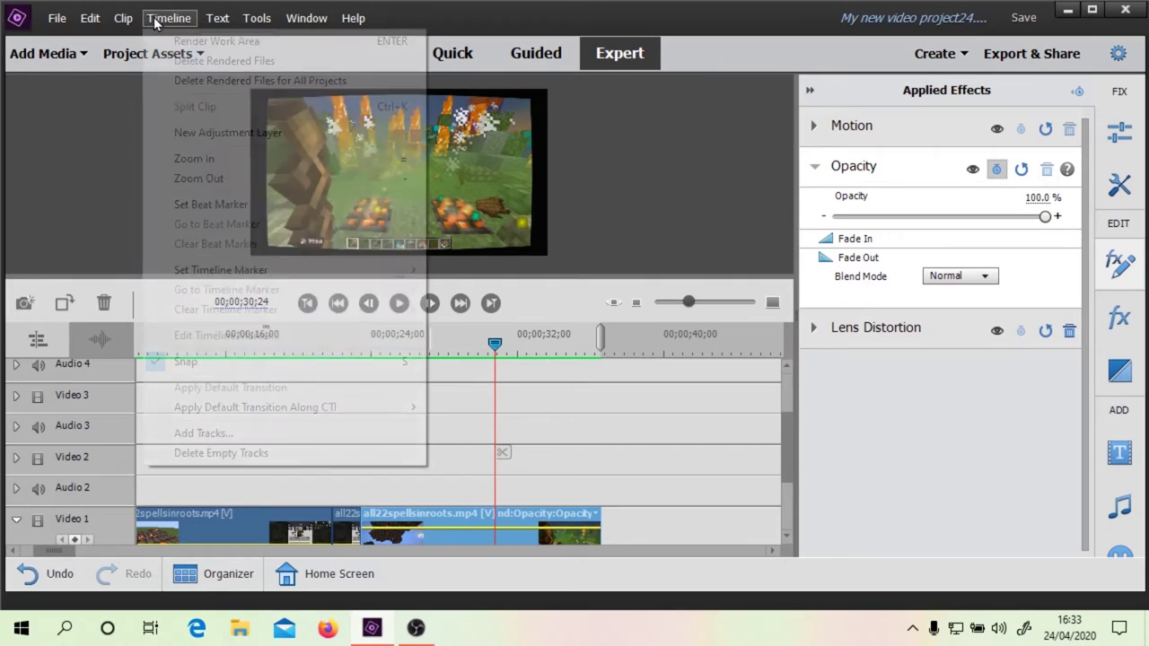
Create a new adjustment layer and place it on Video 2, playhead at 00;00;27;21
left_click(215, 132)
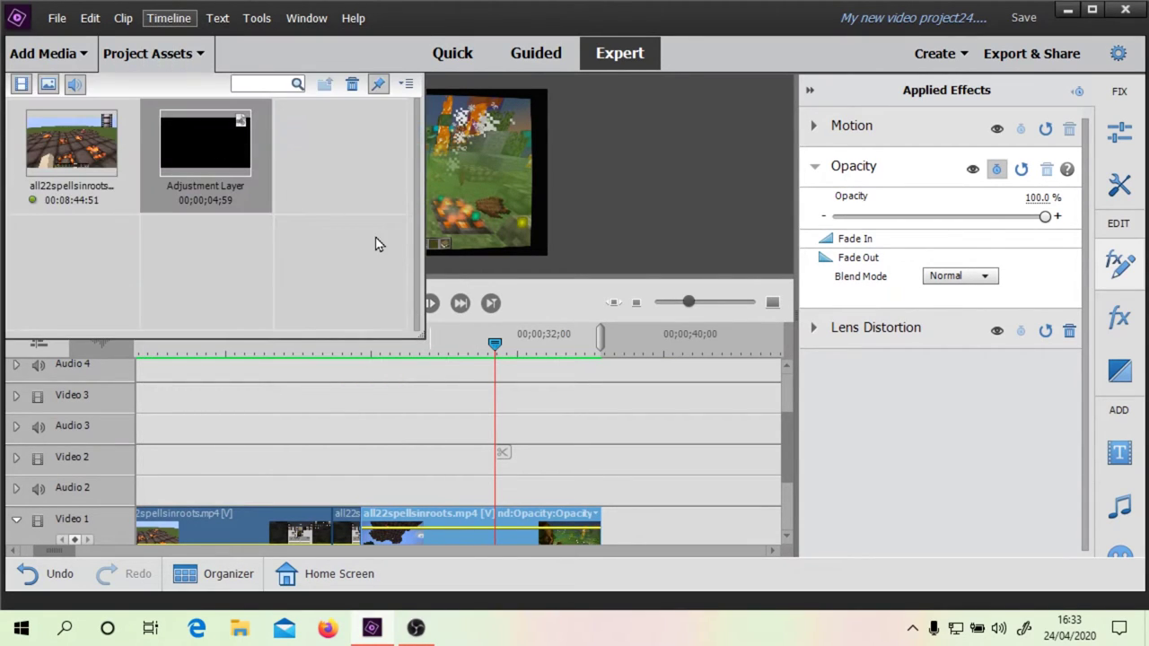
left_click_drag(197, 158, 366, 468)
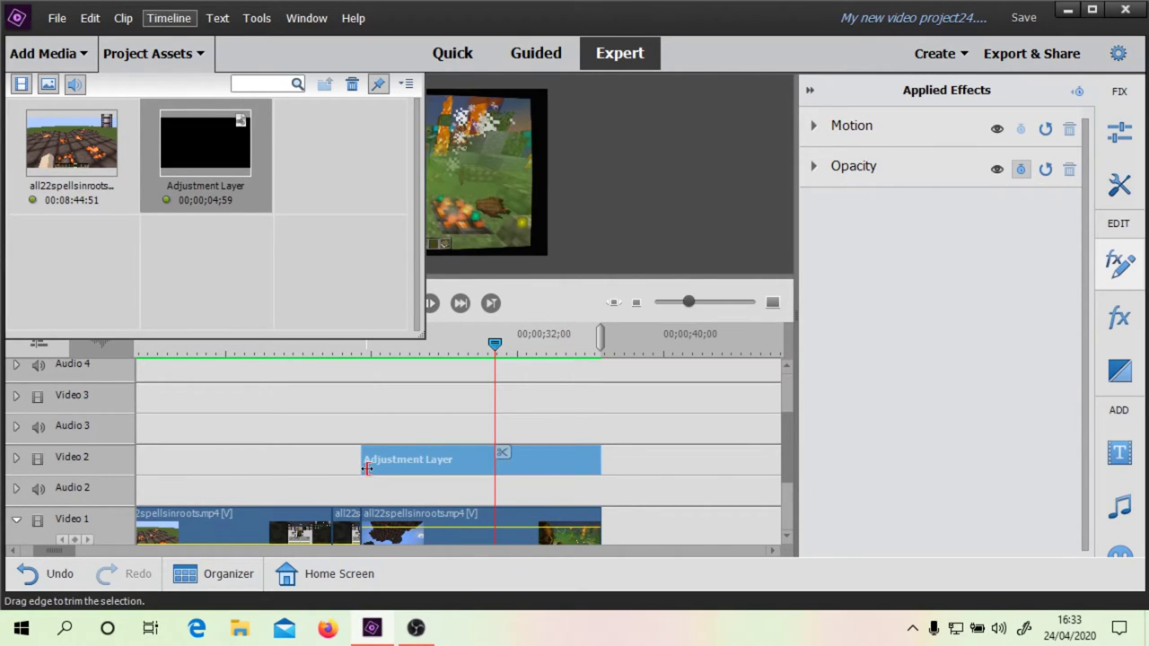
left_click(170, 58)
left_click_drag(494, 359, 438, 354)
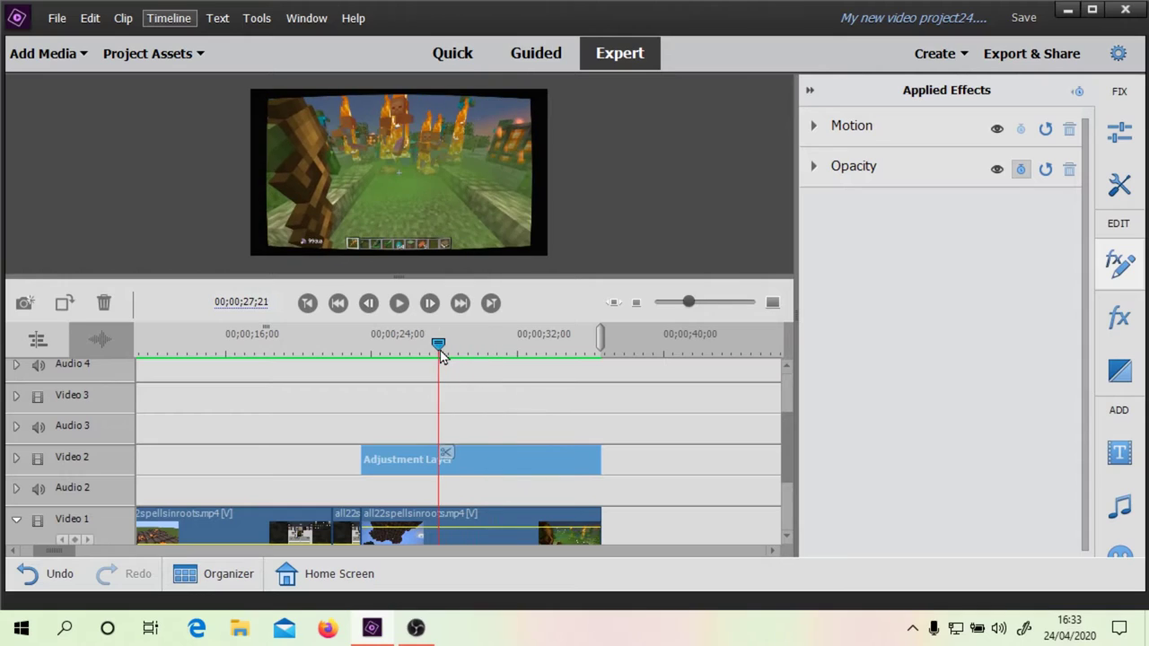
Select the adjustment layer and set its Opacity blend mode to Hard Light
left_click(815, 167)
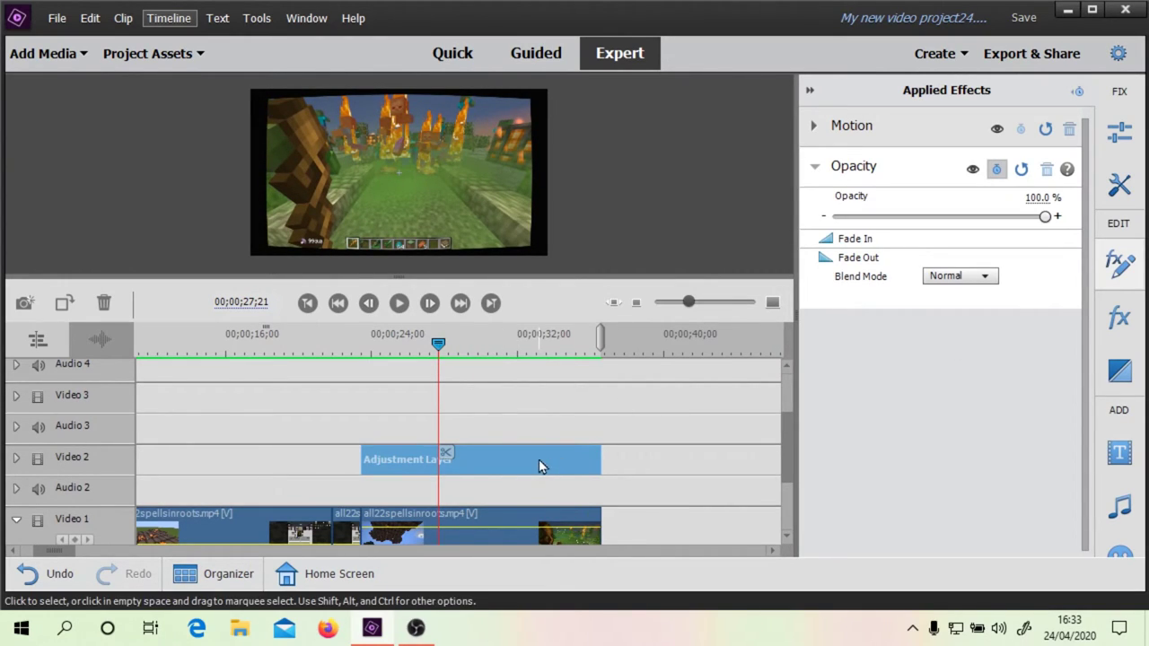
left_click(461, 531)
left_click(480, 471)
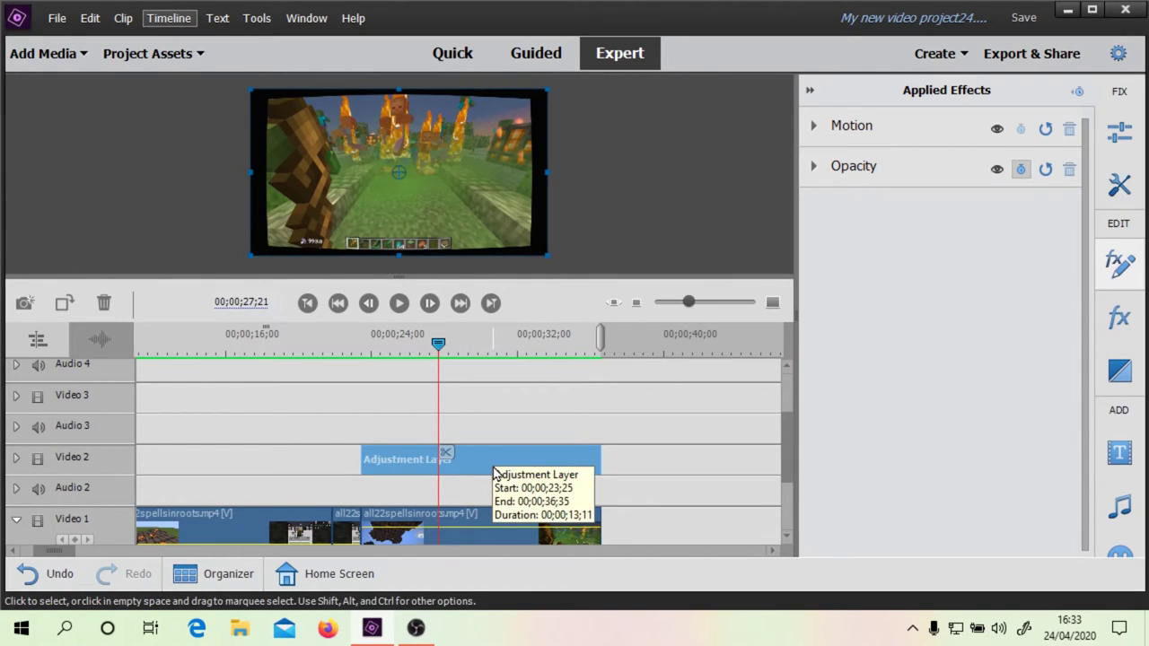
left_click(471, 537)
left_click(475, 471)
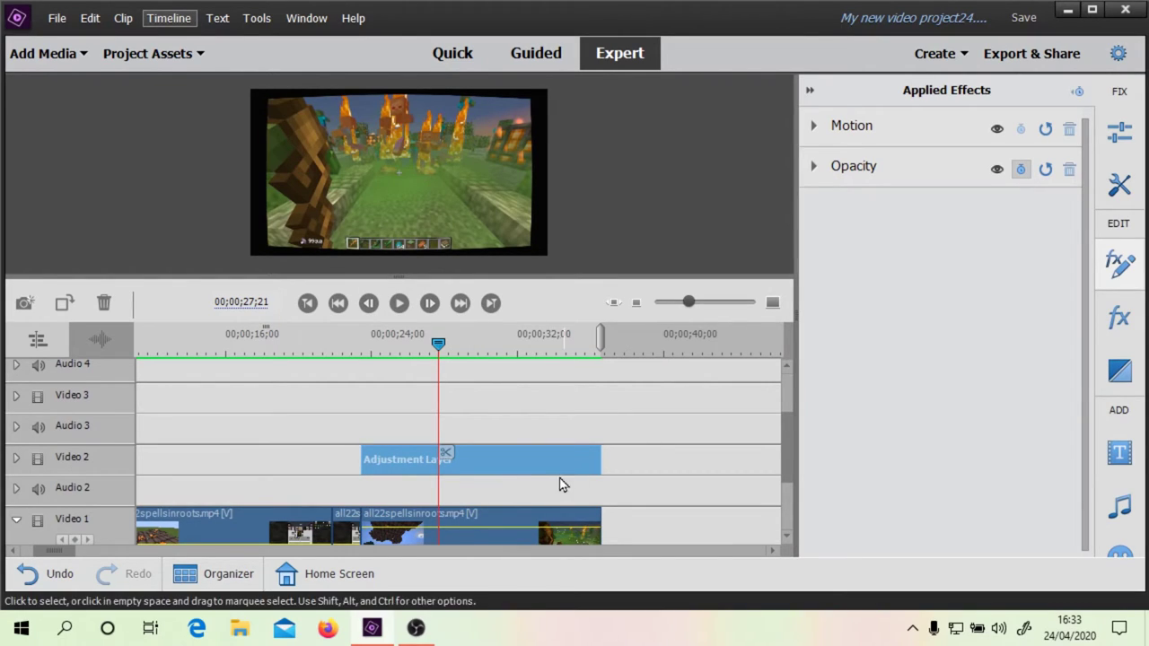
left_click(812, 169)
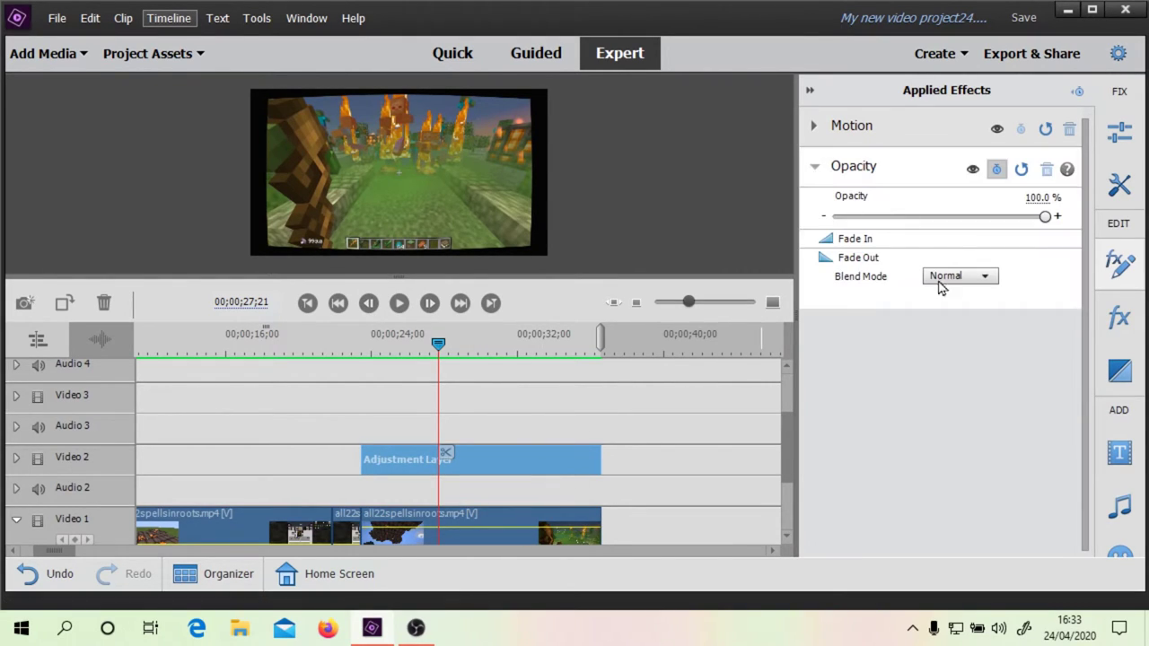
left_click(957, 285)
left_click(980, 347)
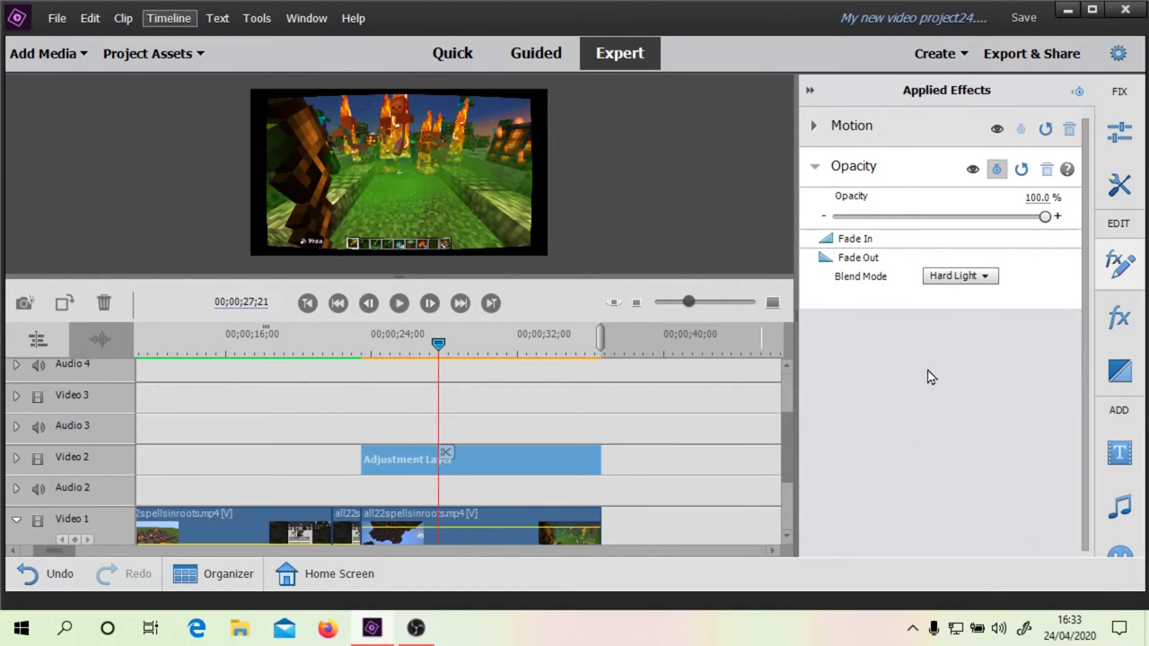
left_click(954, 277)
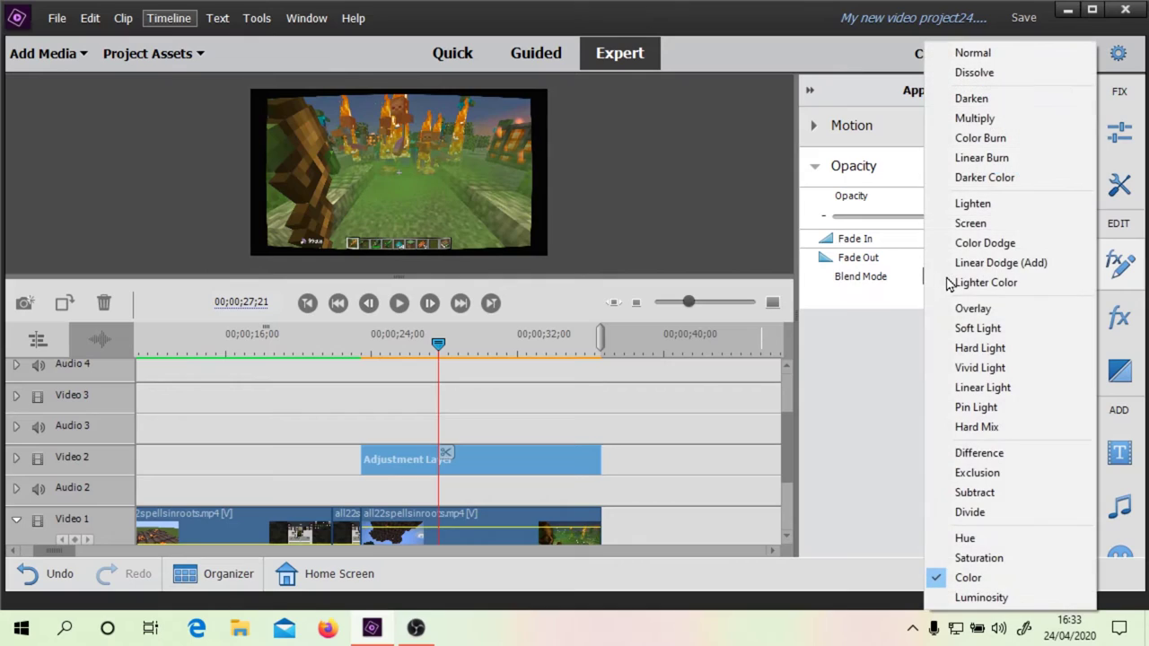
left_click(981, 353)
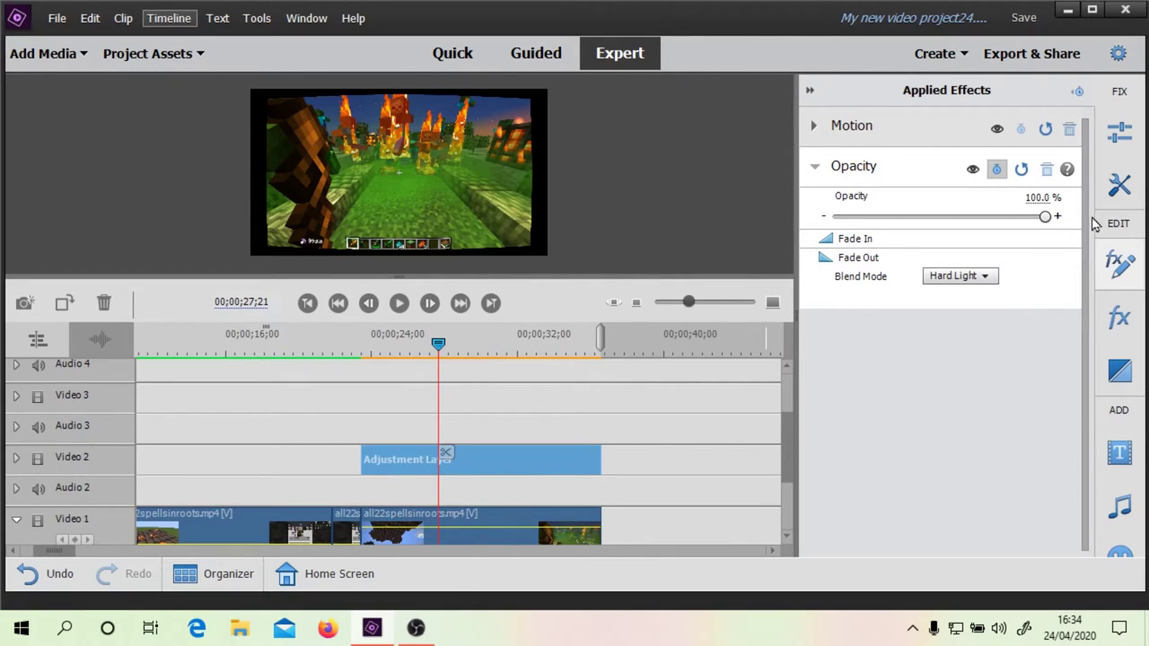
left_click(1122, 133)
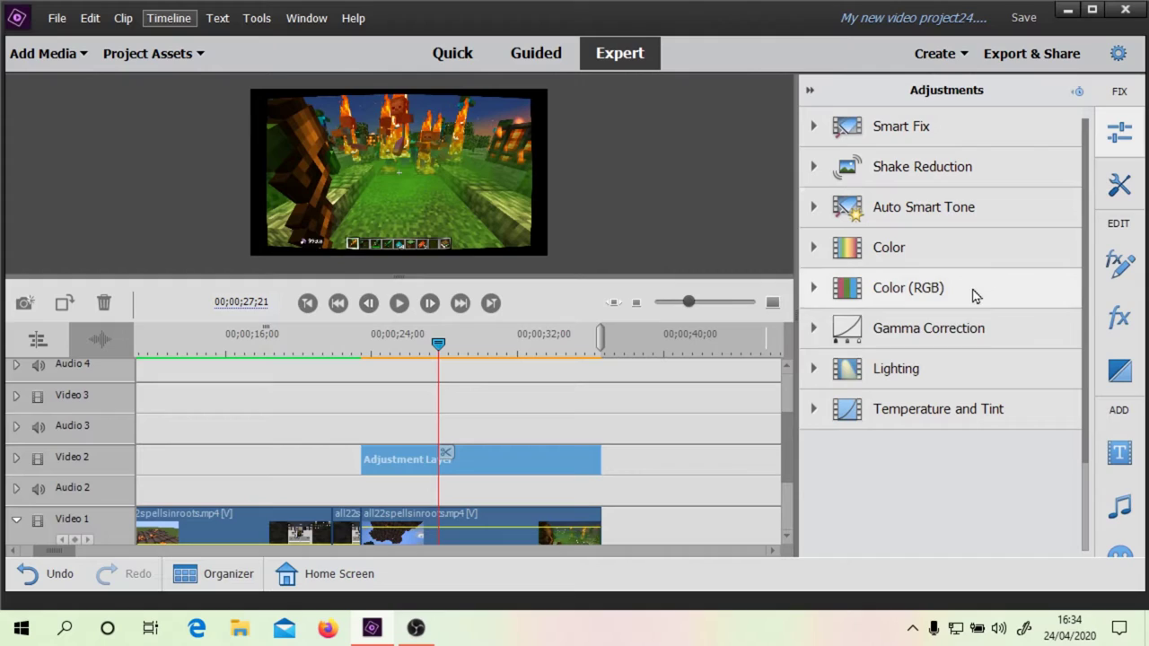
Apply a brighter Lighting Brightness preset to the adjustment layer, then show the Contrast presets
left_click(814, 369)
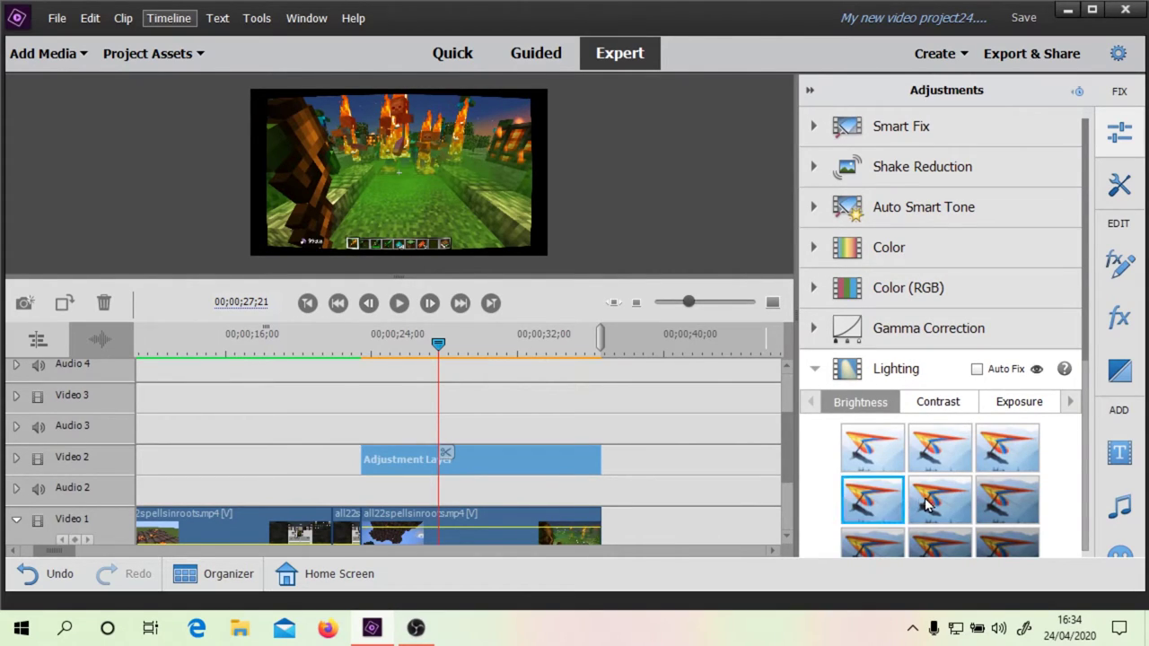
left_click(944, 463)
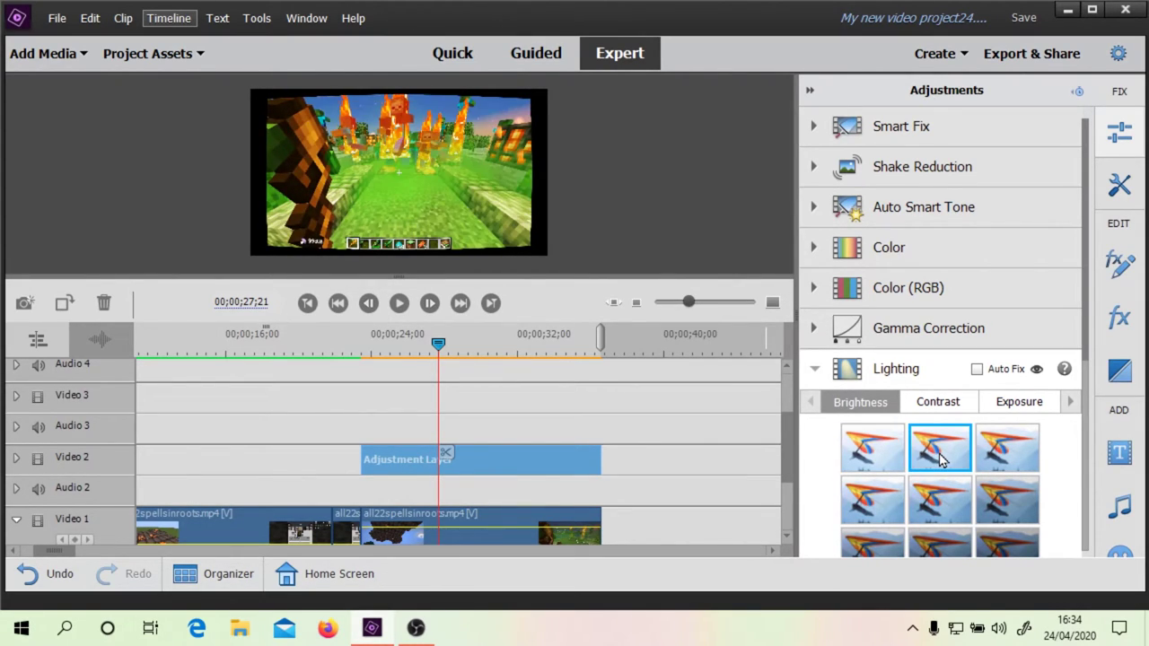
left_click(871, 448)
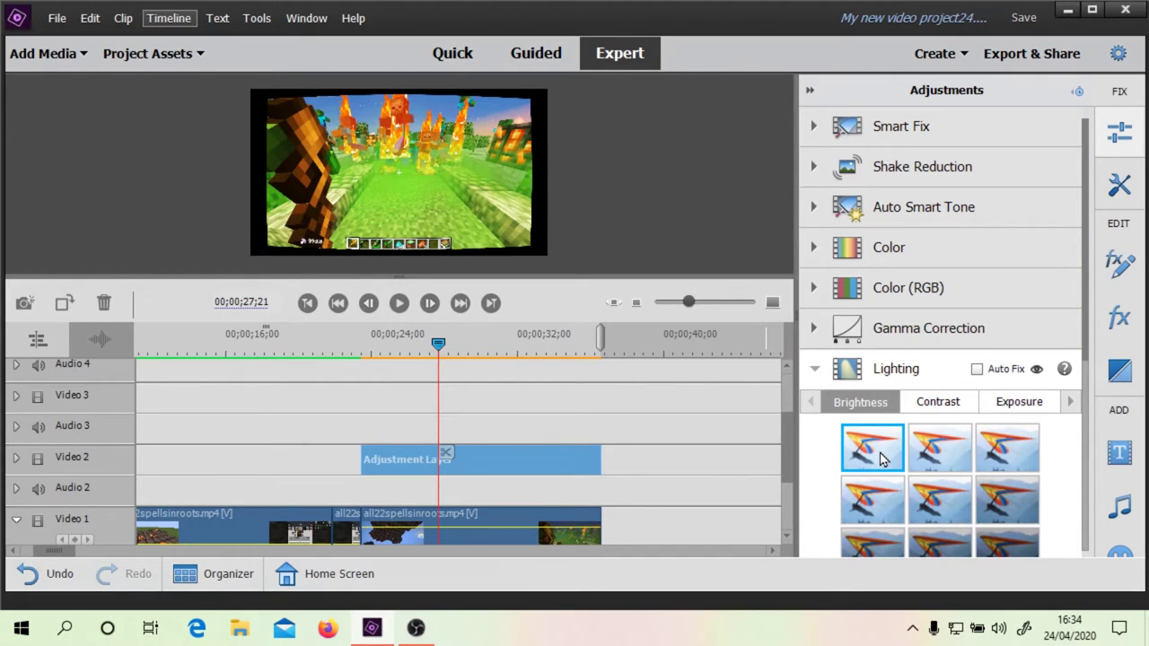
left_click(936, 404)
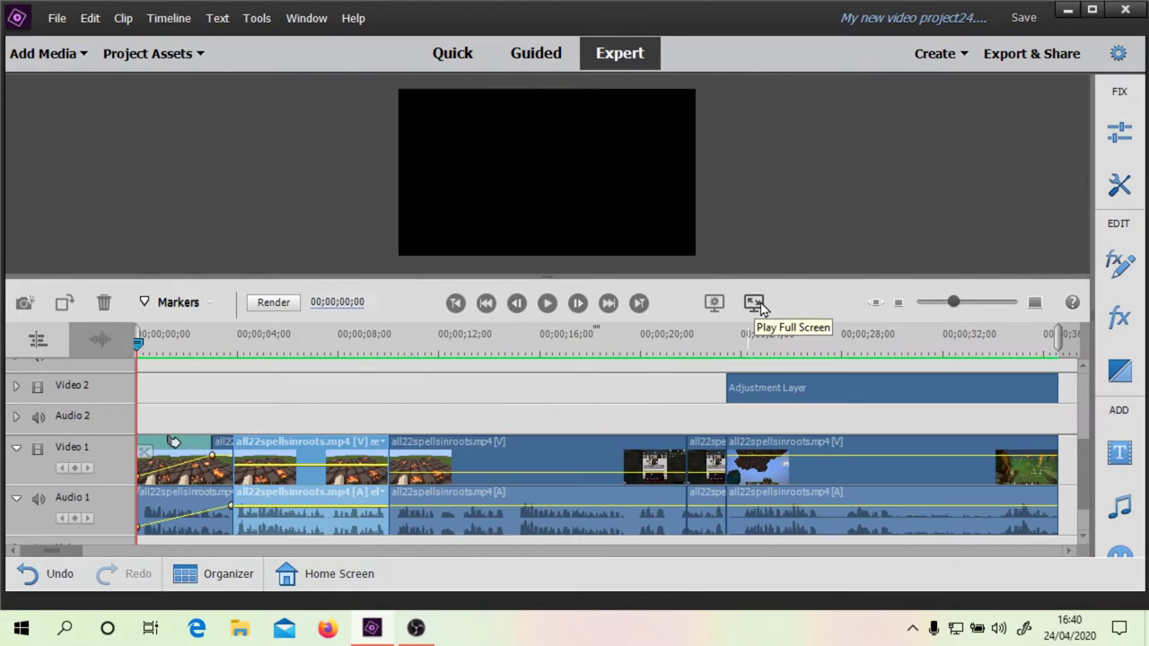
left_click(754, 304)
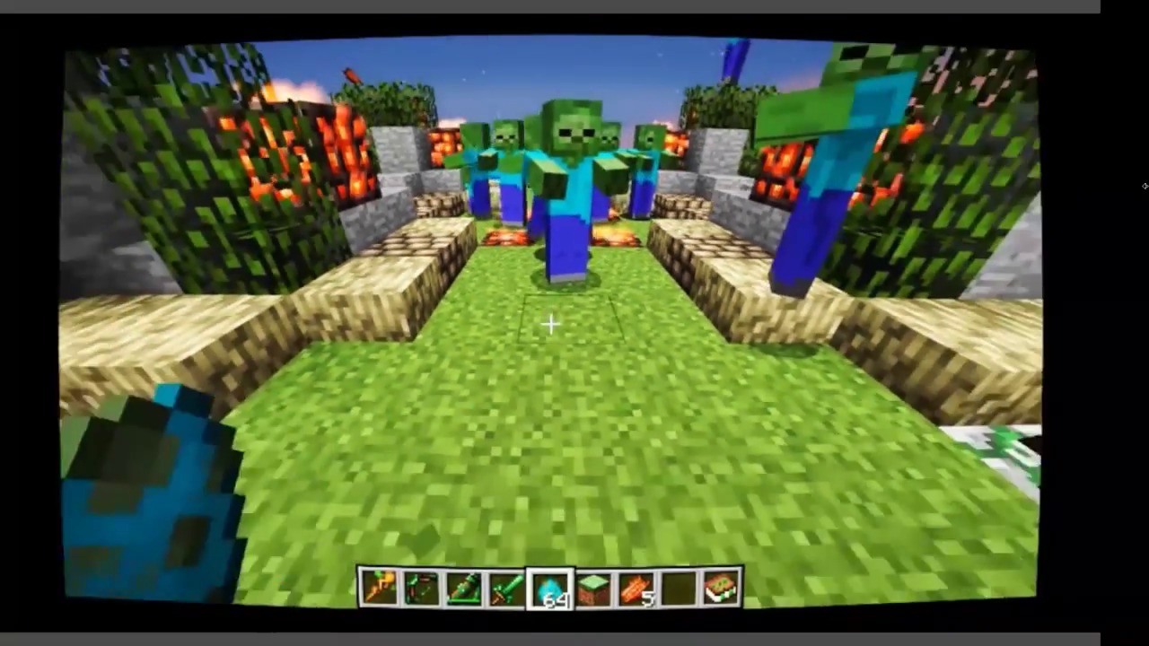
key("1")
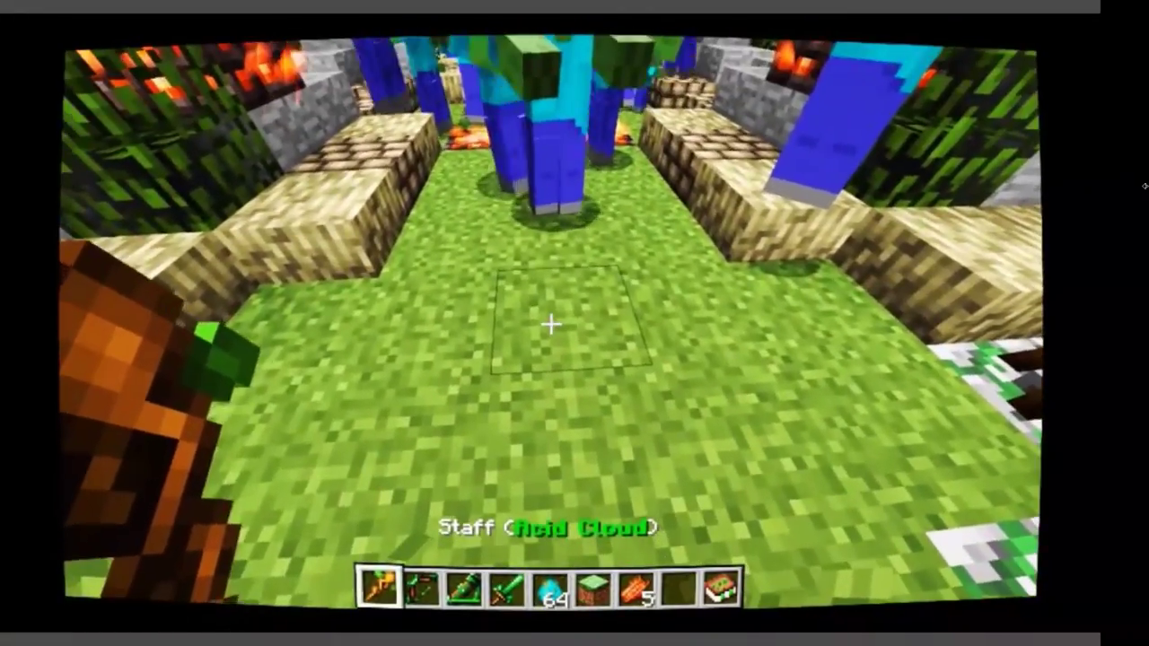
right_click(551, 324)
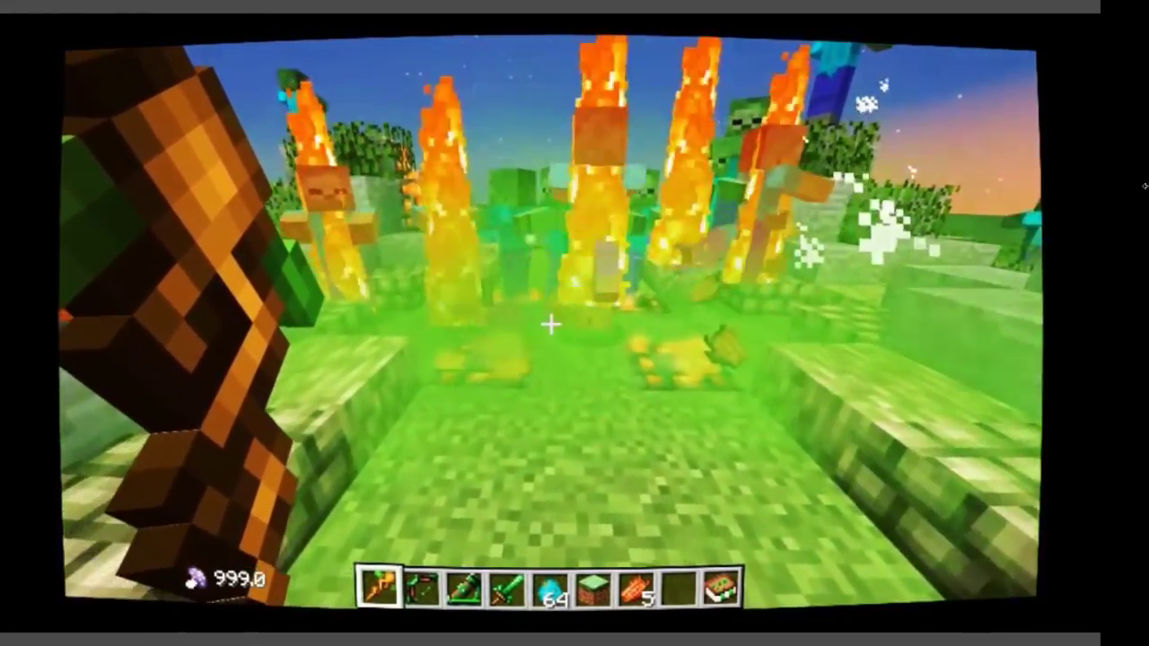
key("w")
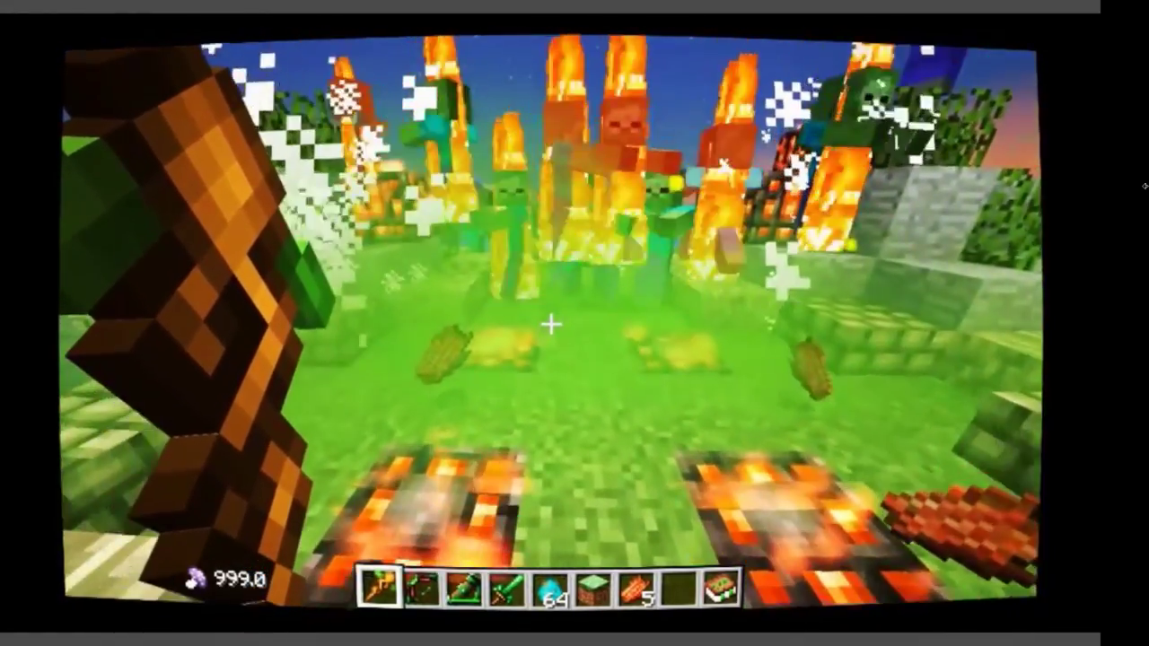
key("w")
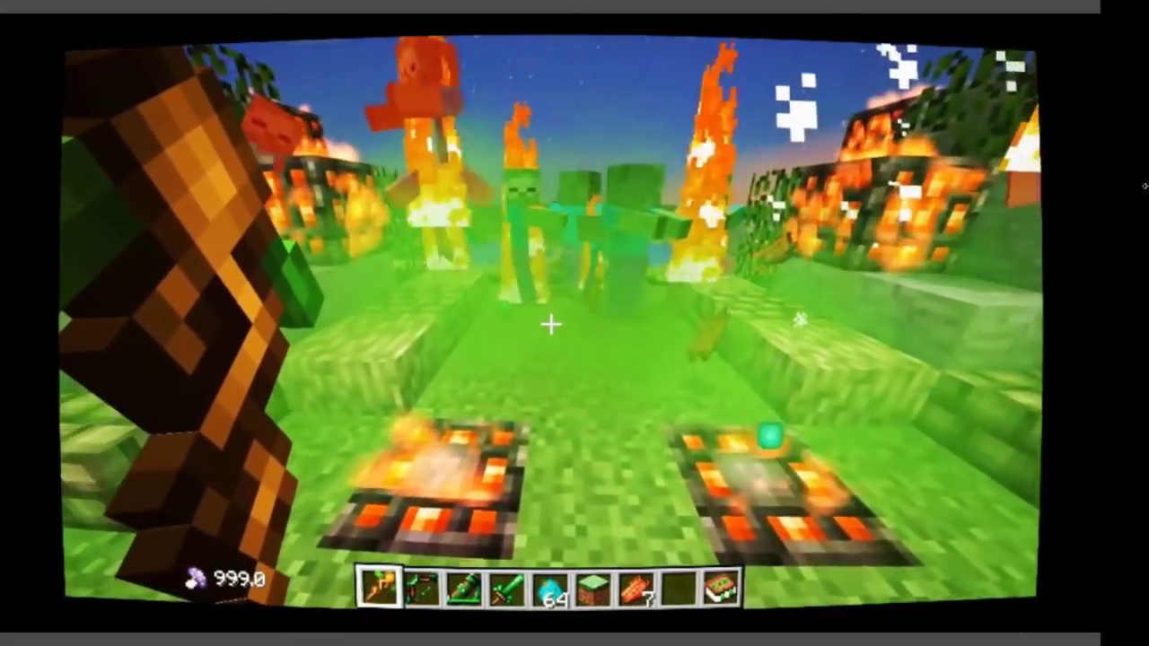
key("w")
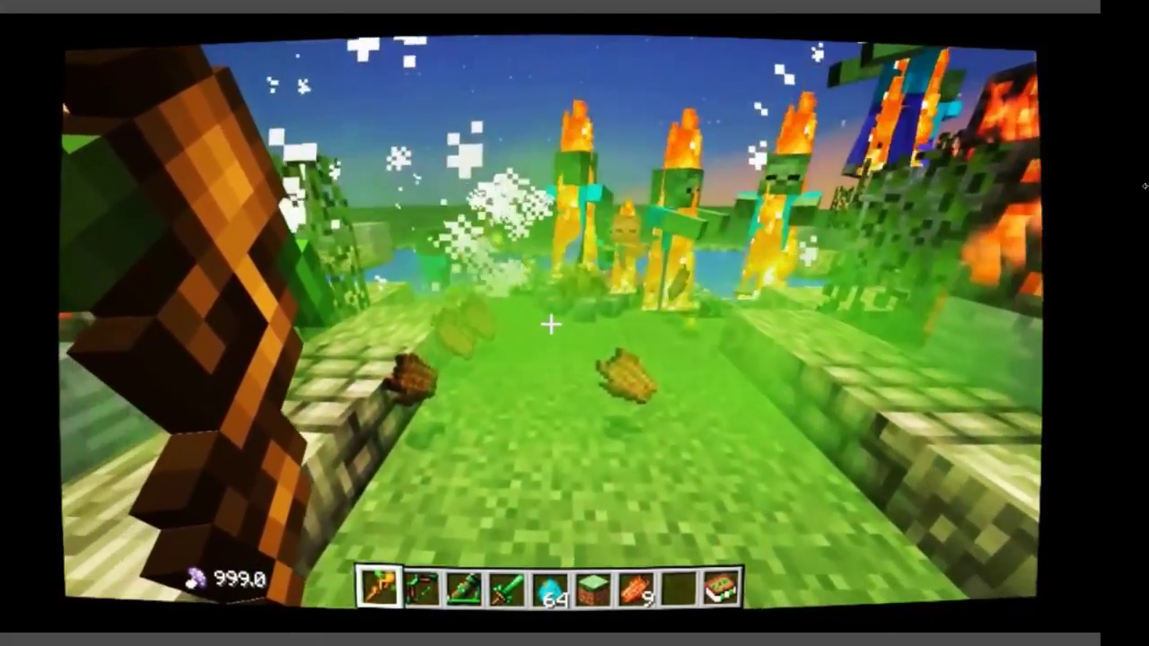
key("w")
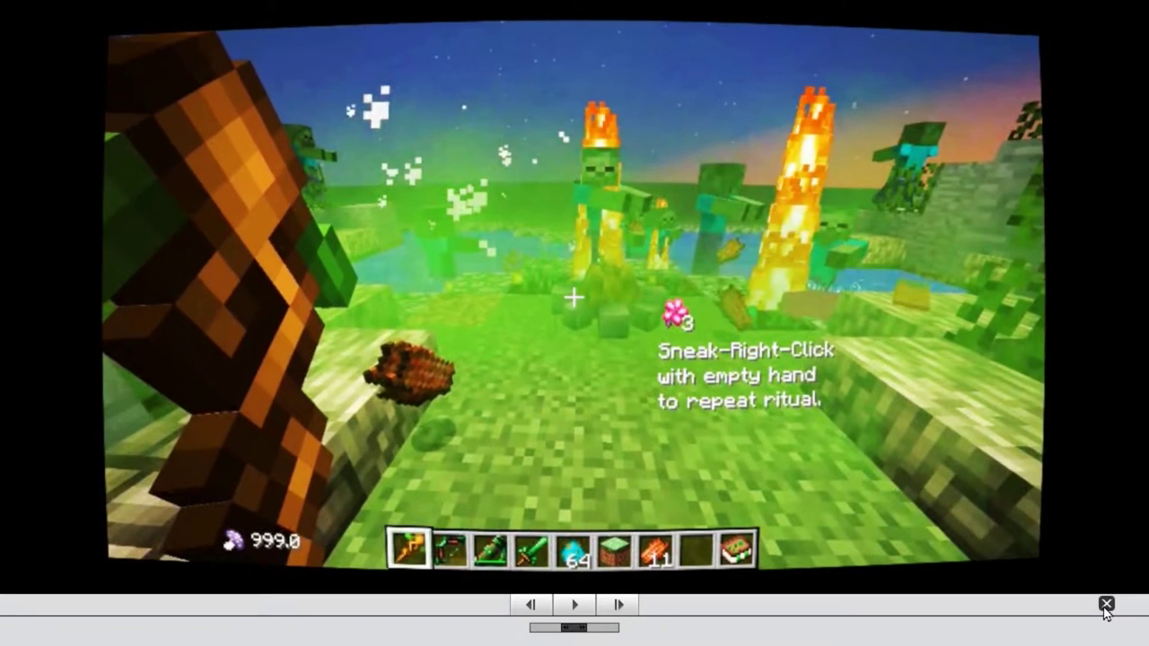
left_click(1105, 606)
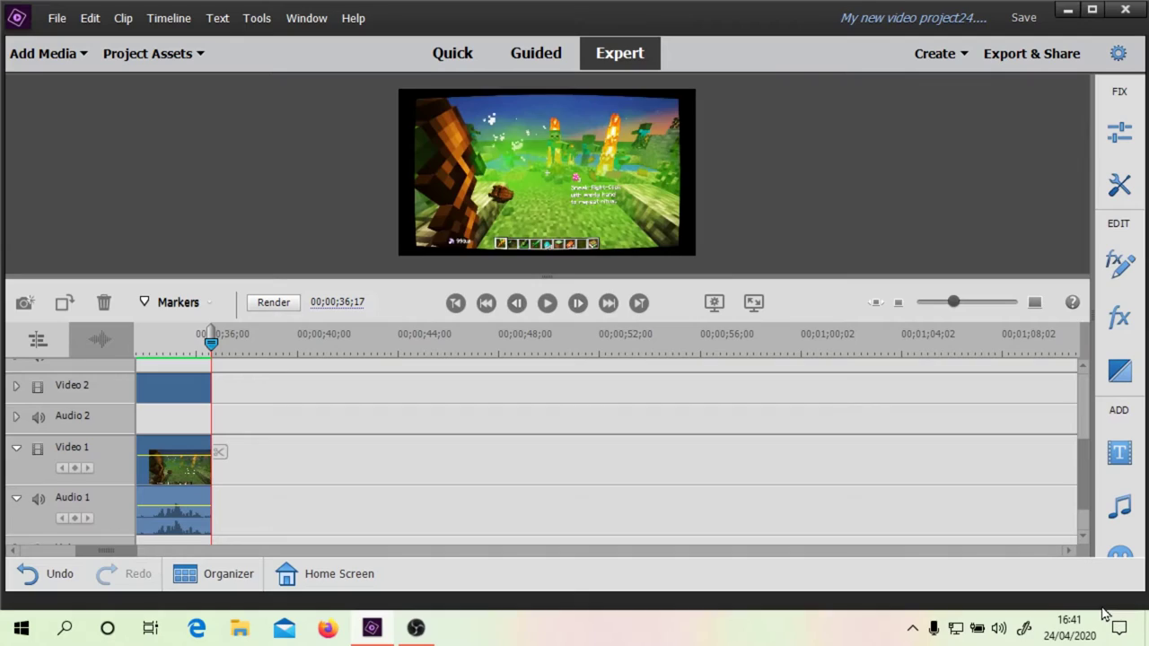
Return the playhead to 00;00;31;09 and zoom the timeline out to show every clip
mouse_move(953, 302)
left_mouse_down()
mouse_move(943, 307)
mouse_move(957, 302)
left_mouse_up()
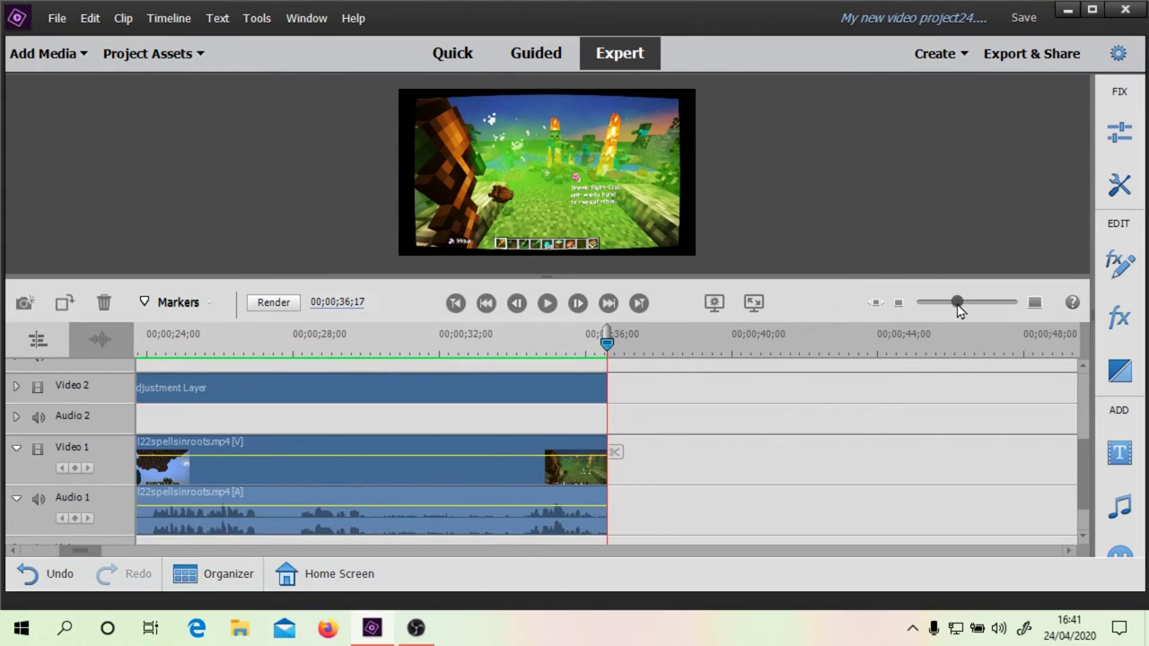
left_click_drag(606, 346, 413, 344)
left_click_drag(957, 303, 946, 306)
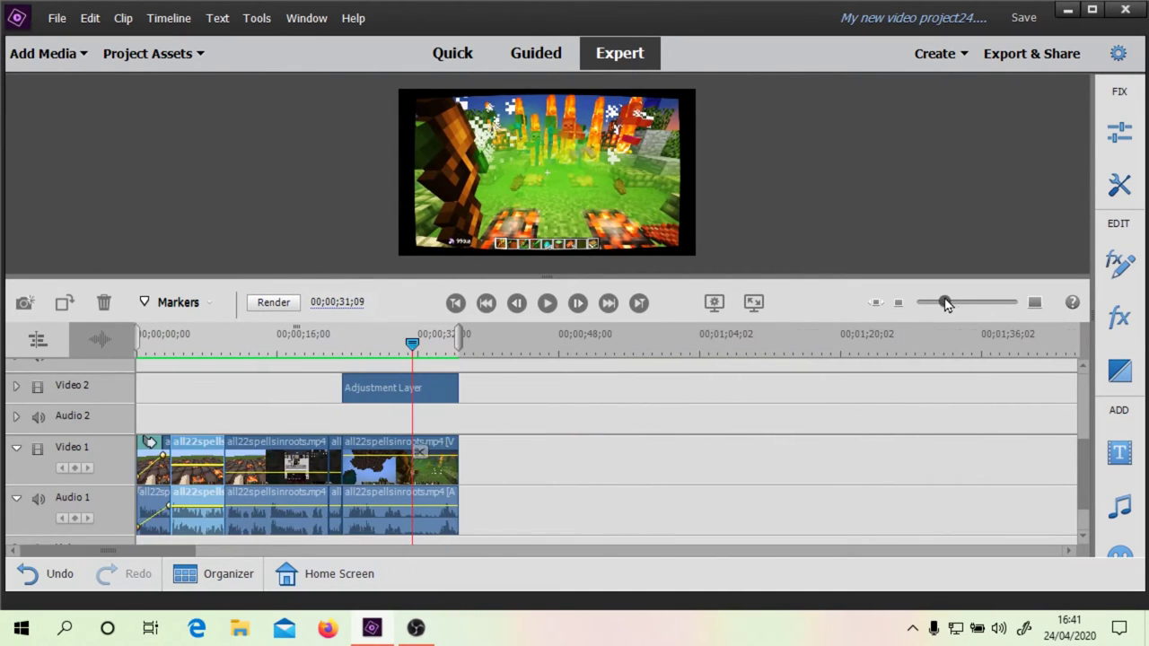